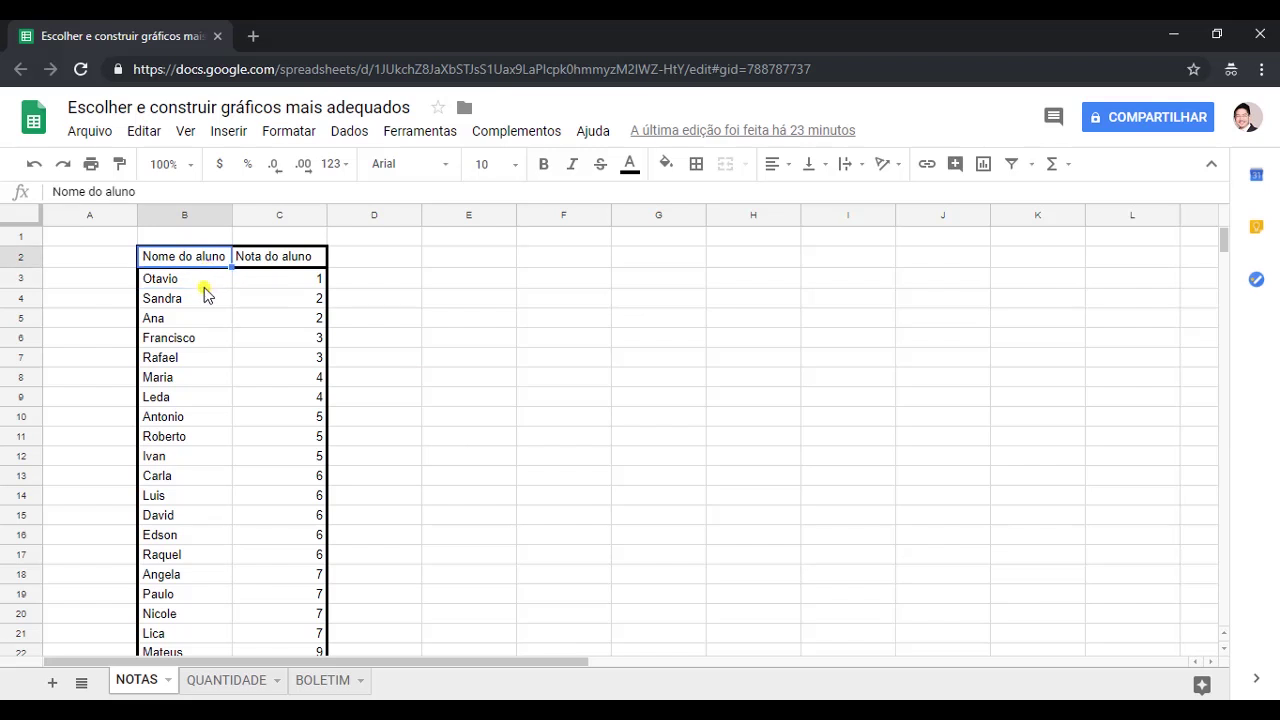
- Review the student names and grades listed in the NOTAS sheet's table
scroll(197, 306, down, 1)
scroll(185, 561, up, 1)
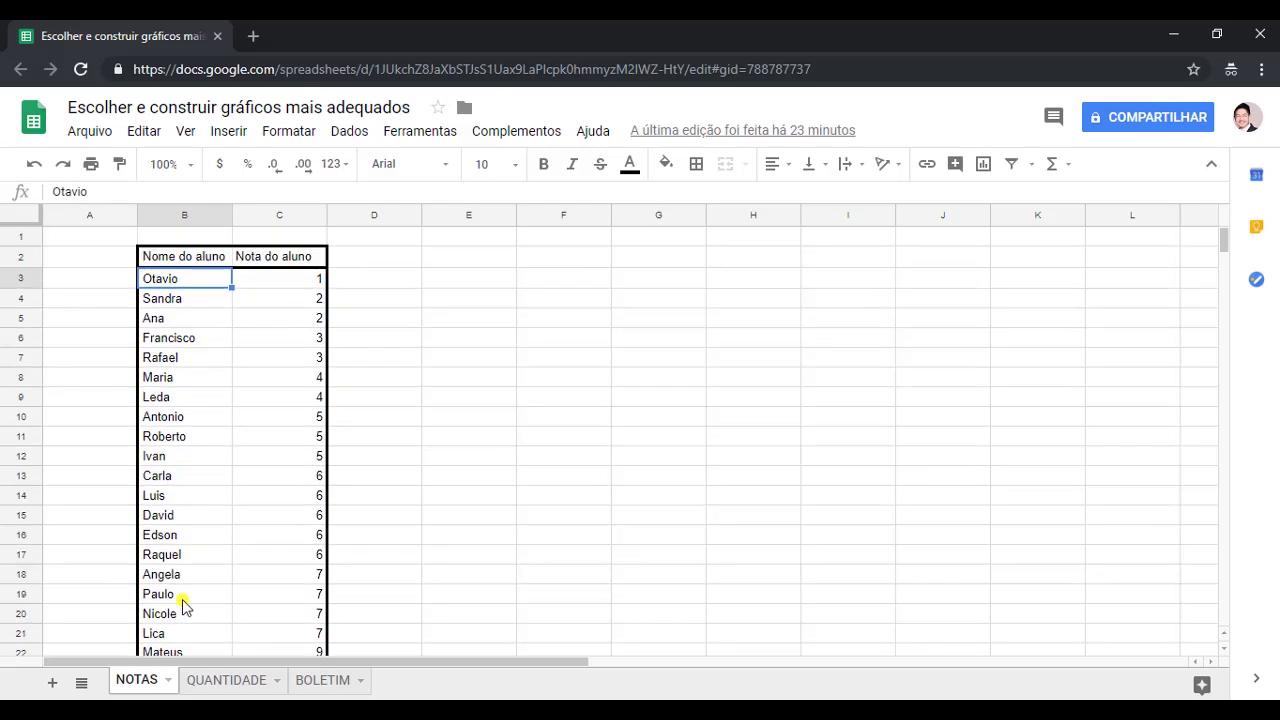
drag(252, 285, 251, 592)
scroll(265, 595, down, 1)
click(265, 612)
scroll(451, 520, up, 1)
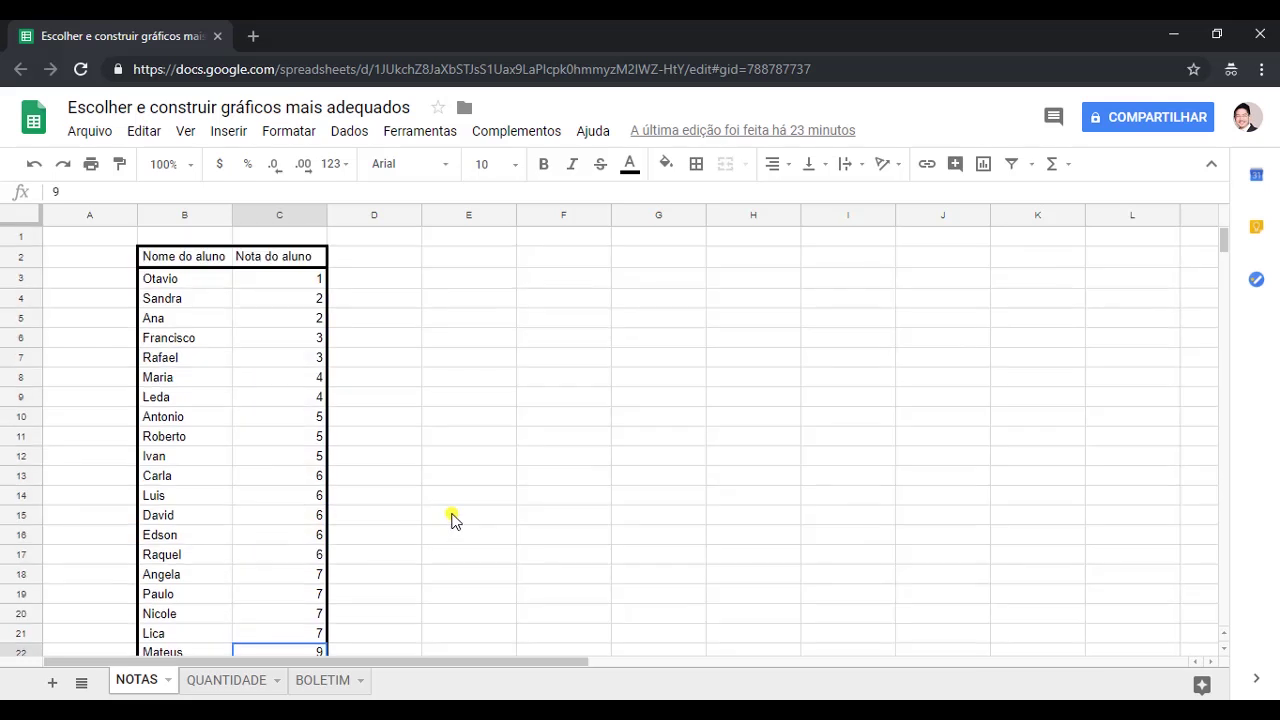
click(419, 437)
click(431, 297)
click(451, 284)
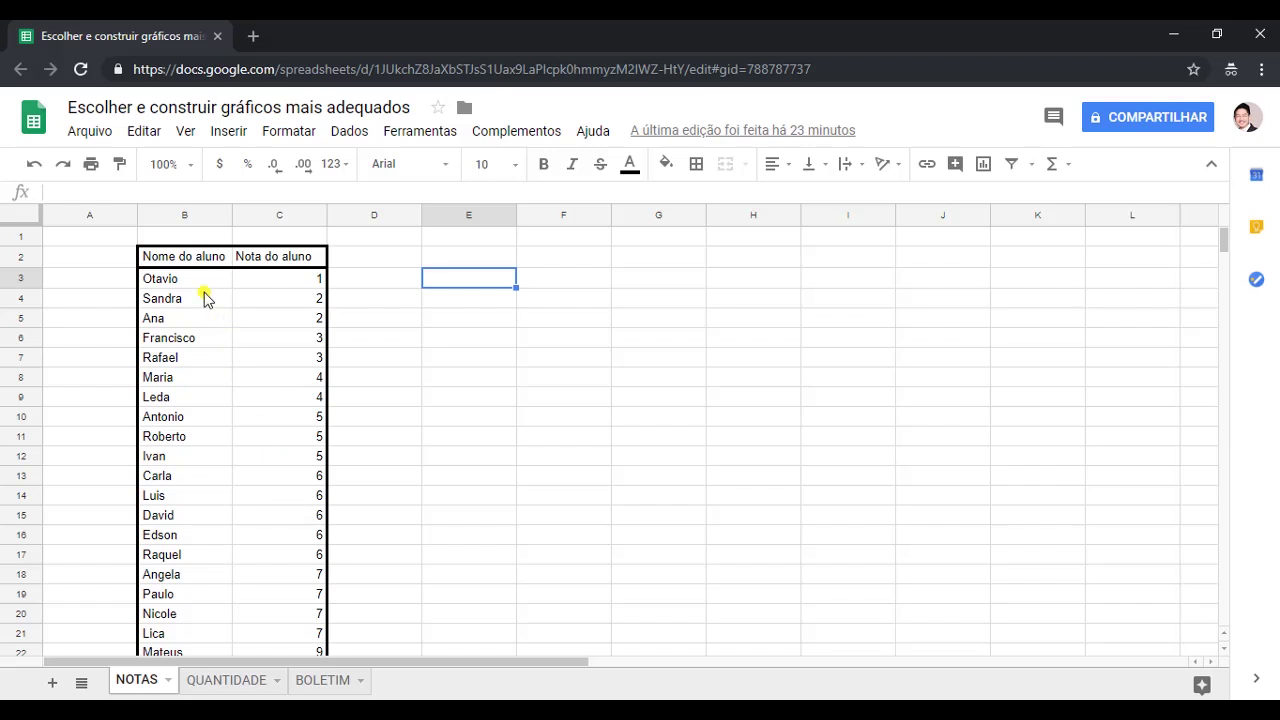
- Insert a column chart from the student name and grade table, including headers, range B2:C22
drag(195, 283, 280, 650)
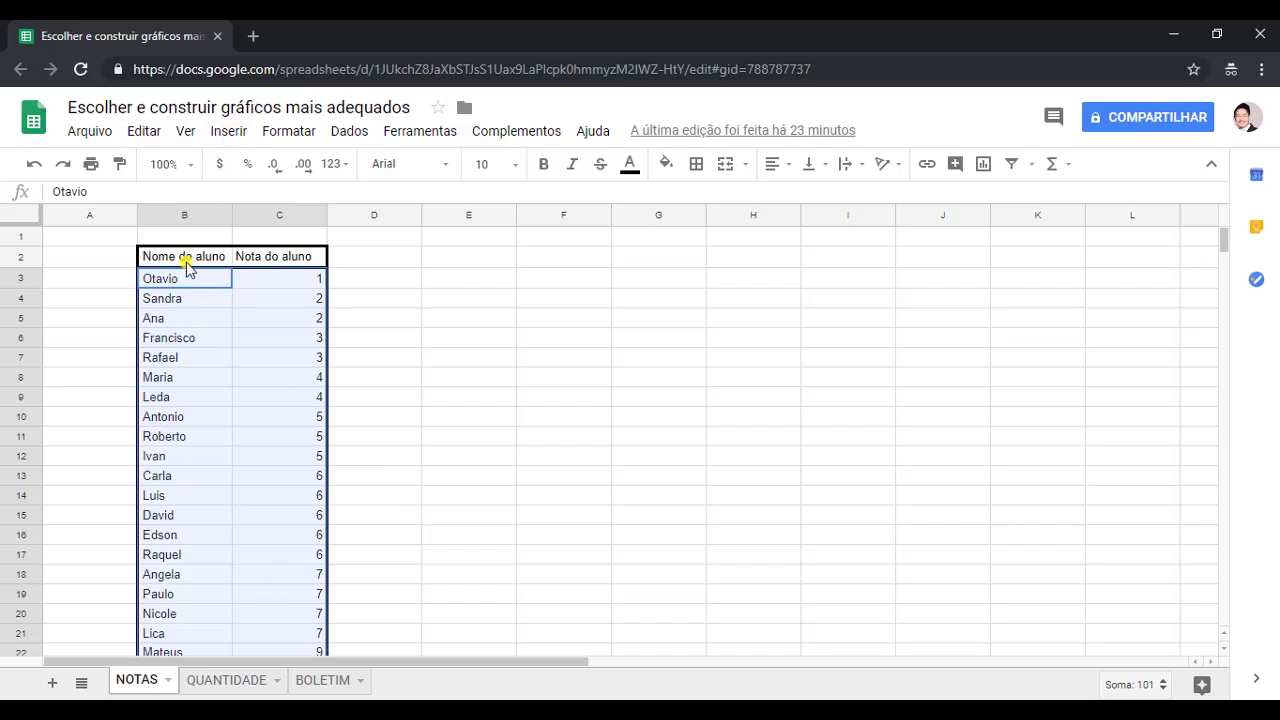
drag(187, 262, 283, 511)
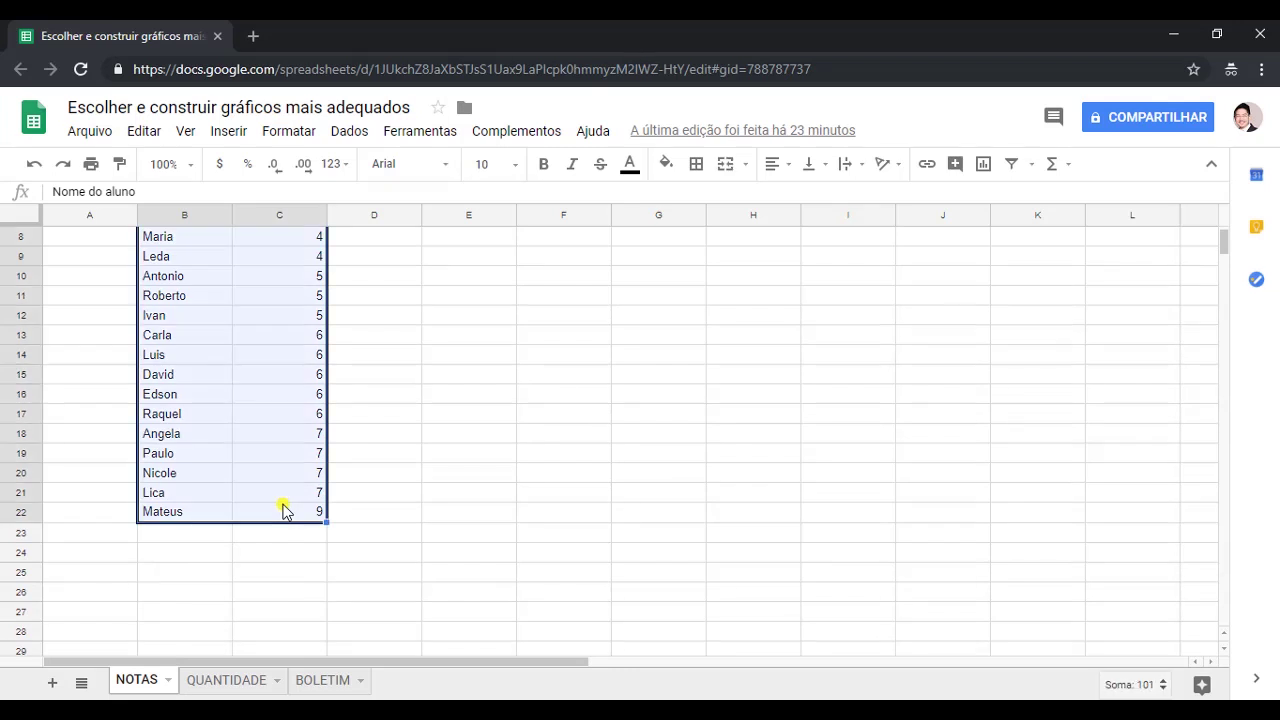
scroll(283, 511, up, 3)
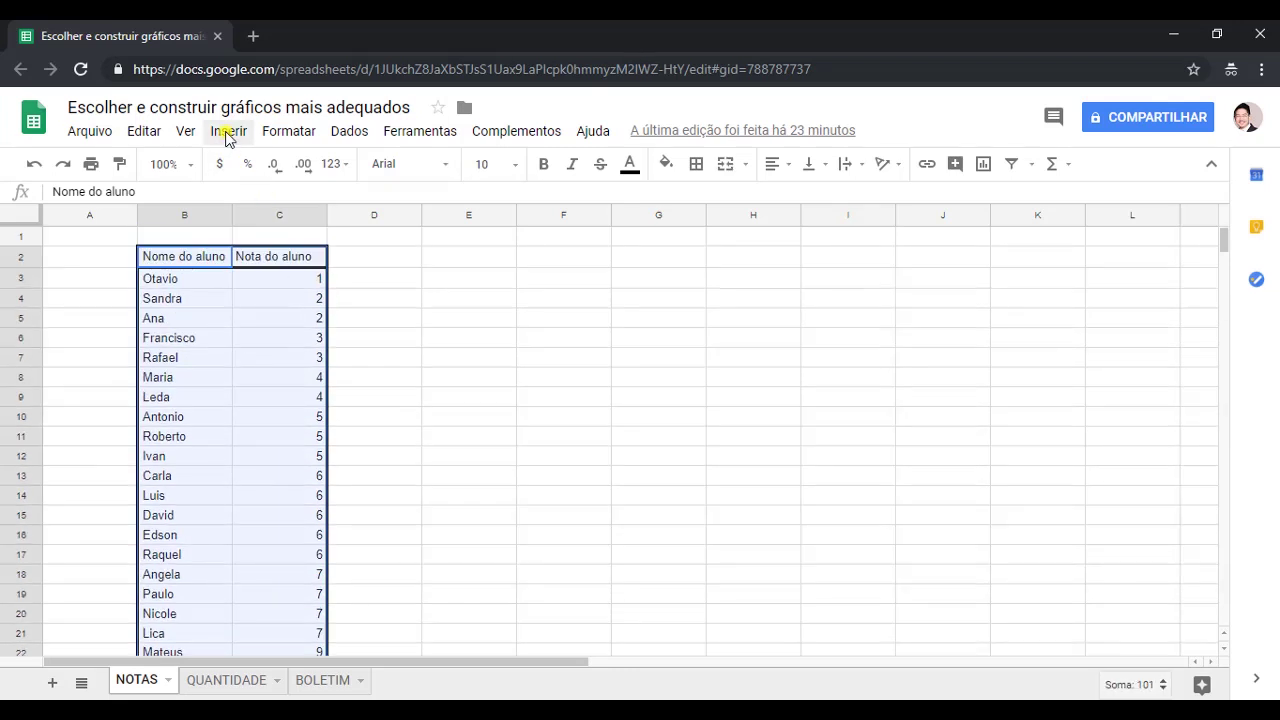
click(228, 139)
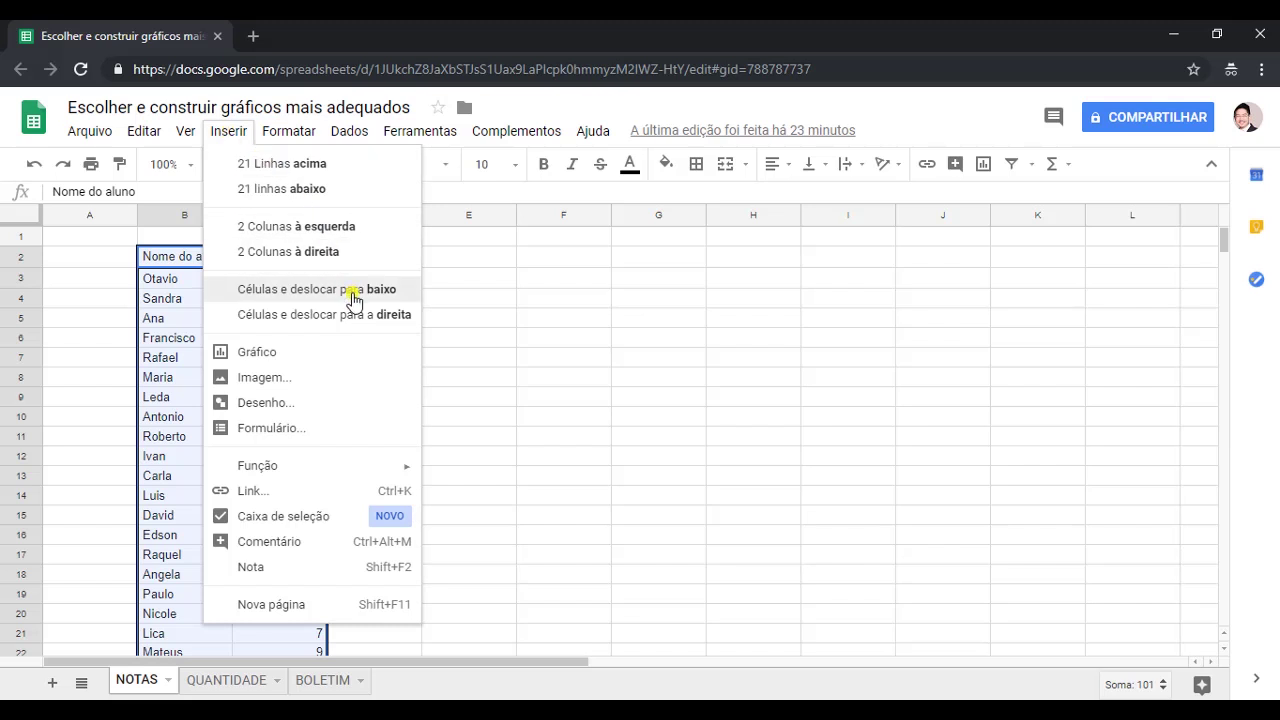
click(318, 352)
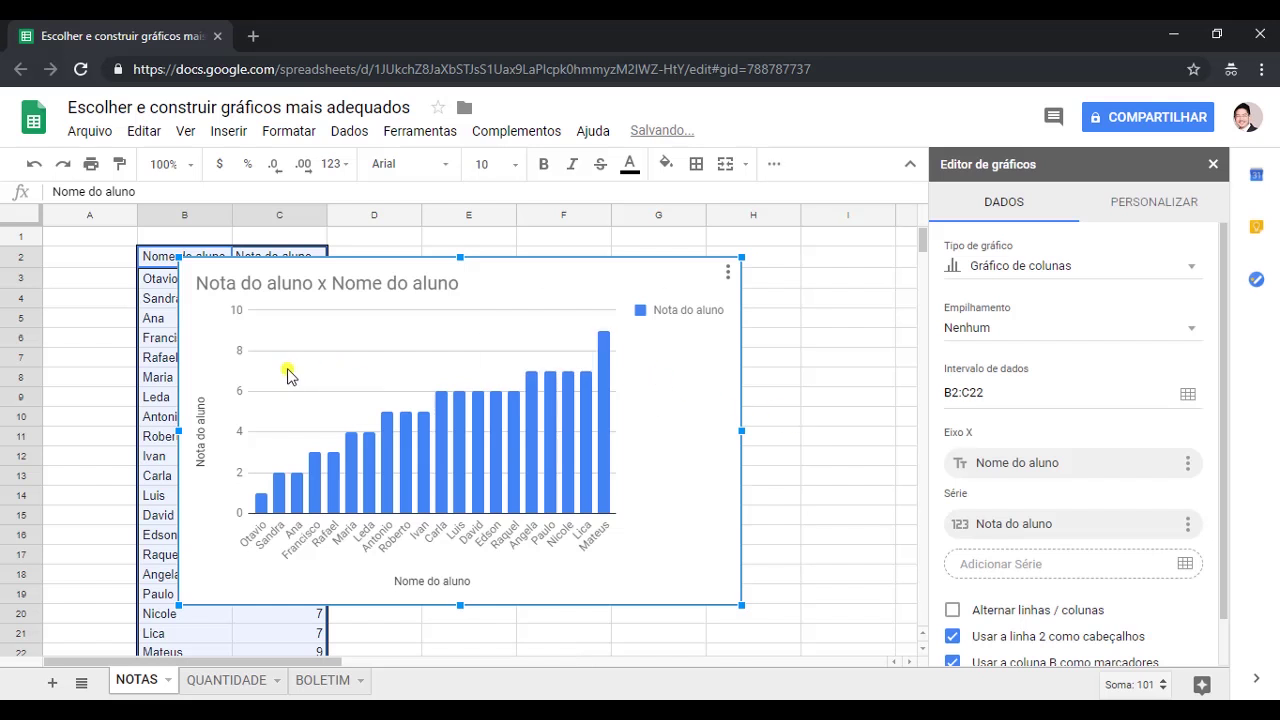
- Shrink the new column chart and place it just beside the table so the data stays uncovered
mouse_move(653, 368)
mouse_down()
mouse_move(808, 354)
mouse_move(799, 373)
mouse_up()
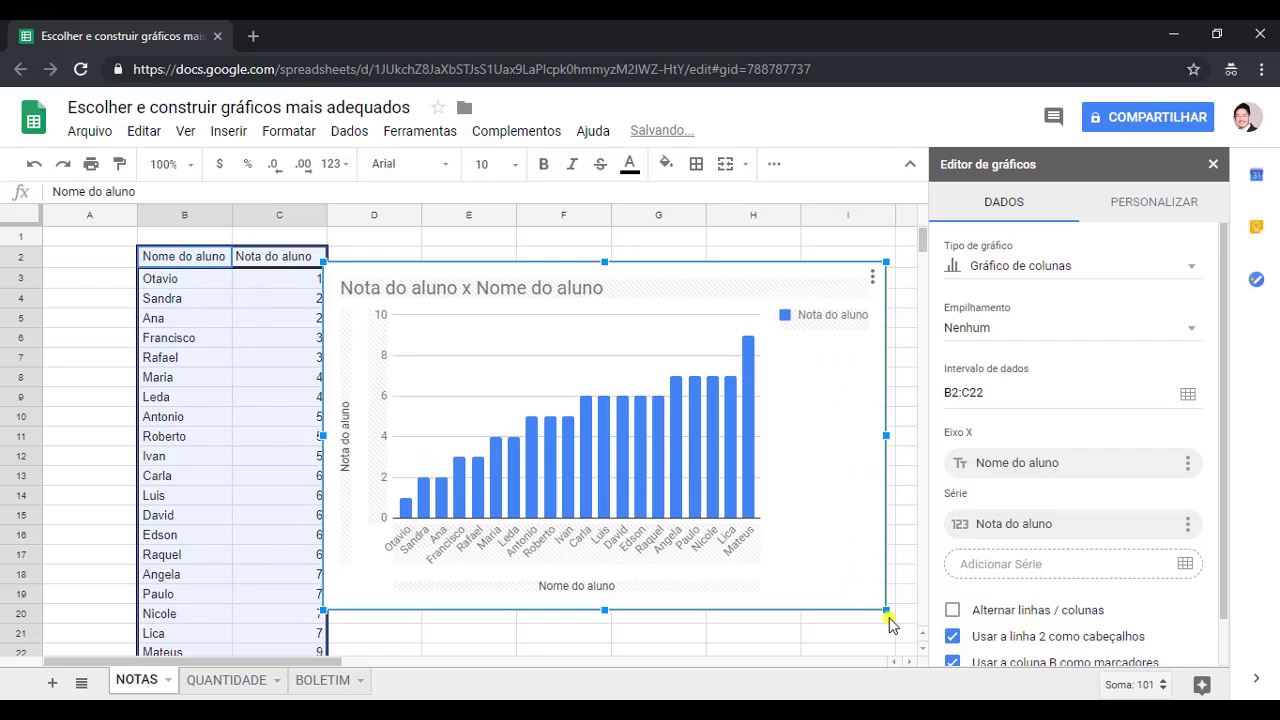
drag(885, 608, 797, 553)
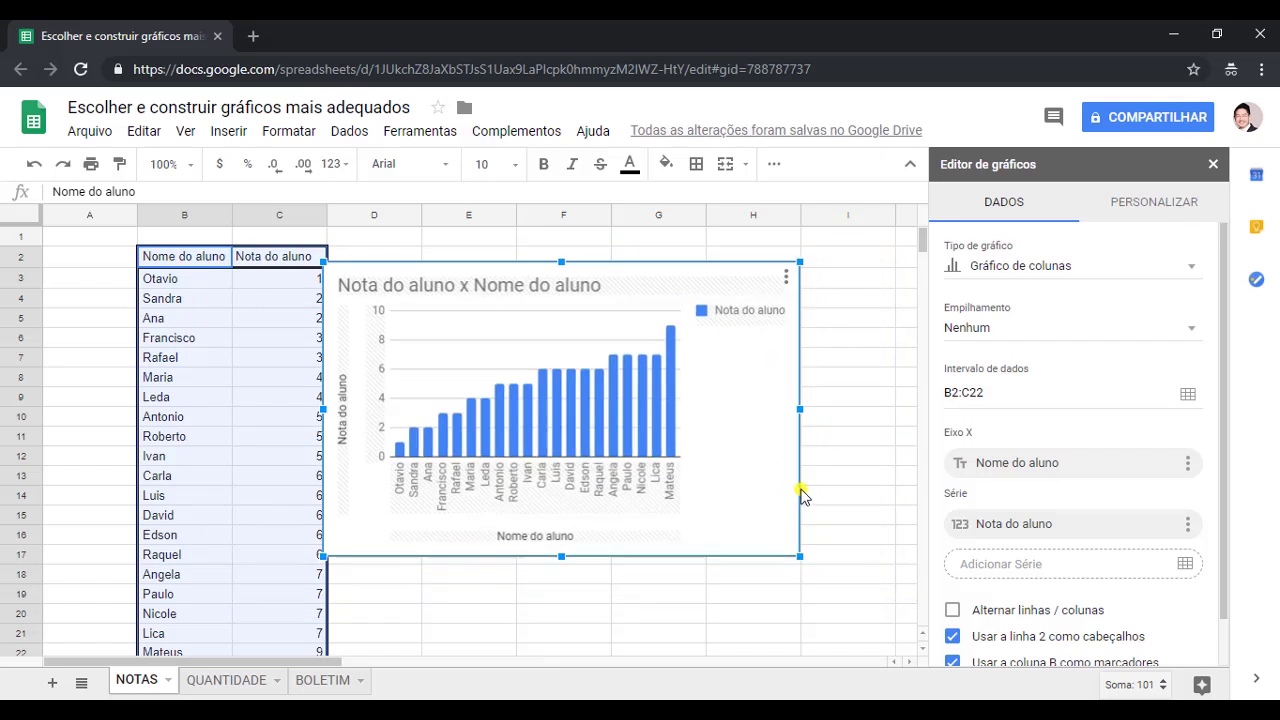
drag(760, 394, 808, 349)
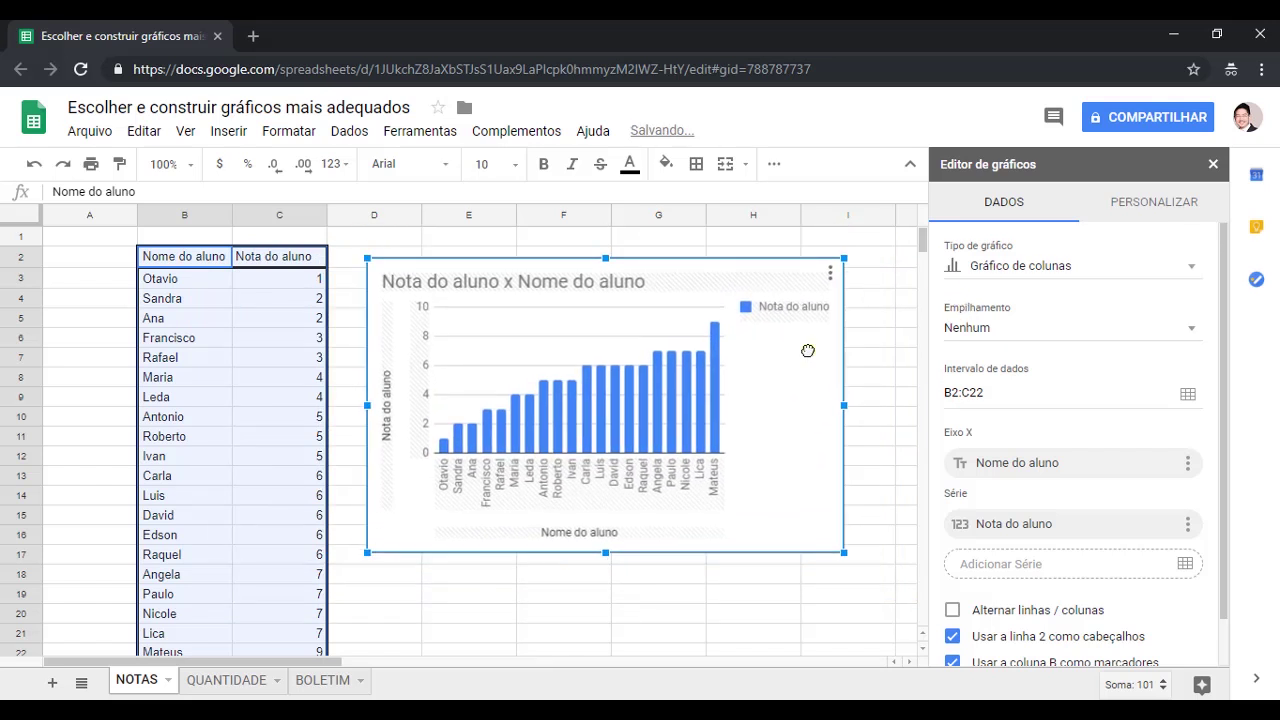
- Look through the chart types offered for the column chart, then close the chart editor
click(1188, 272)
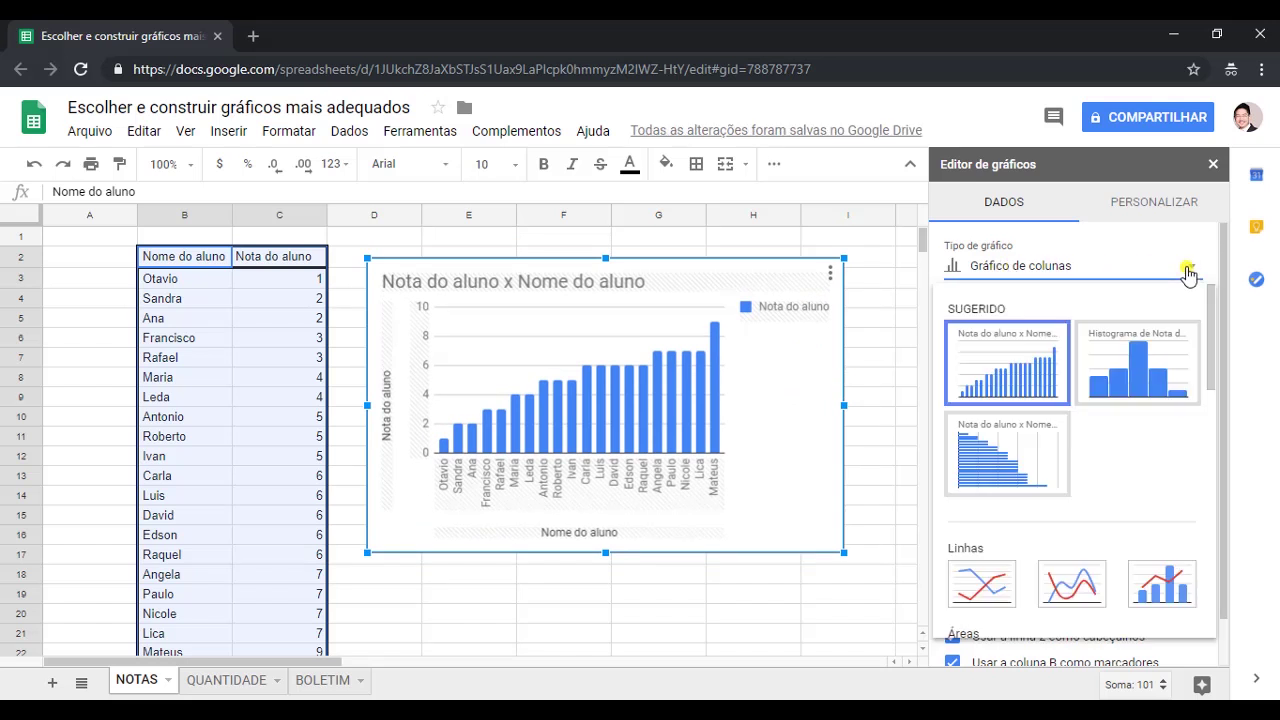
scroll(1158, 420, down, 5)
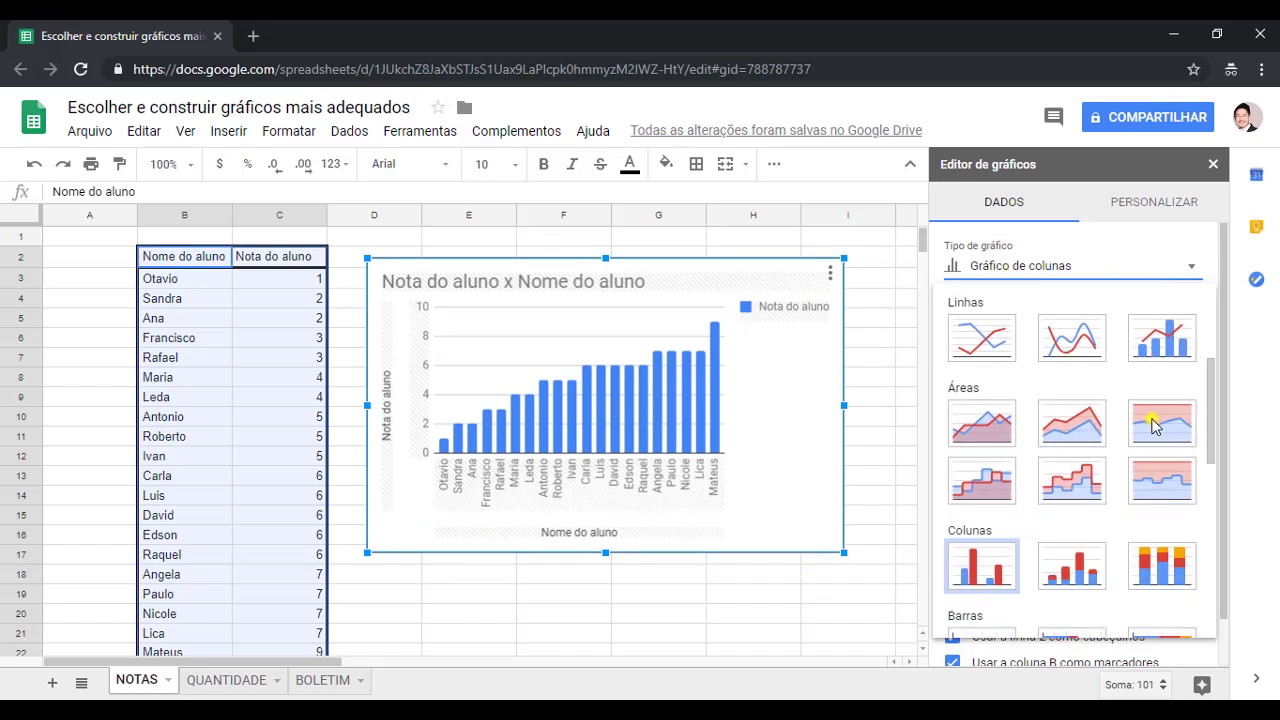
scroll(1153, 425, down, 5)
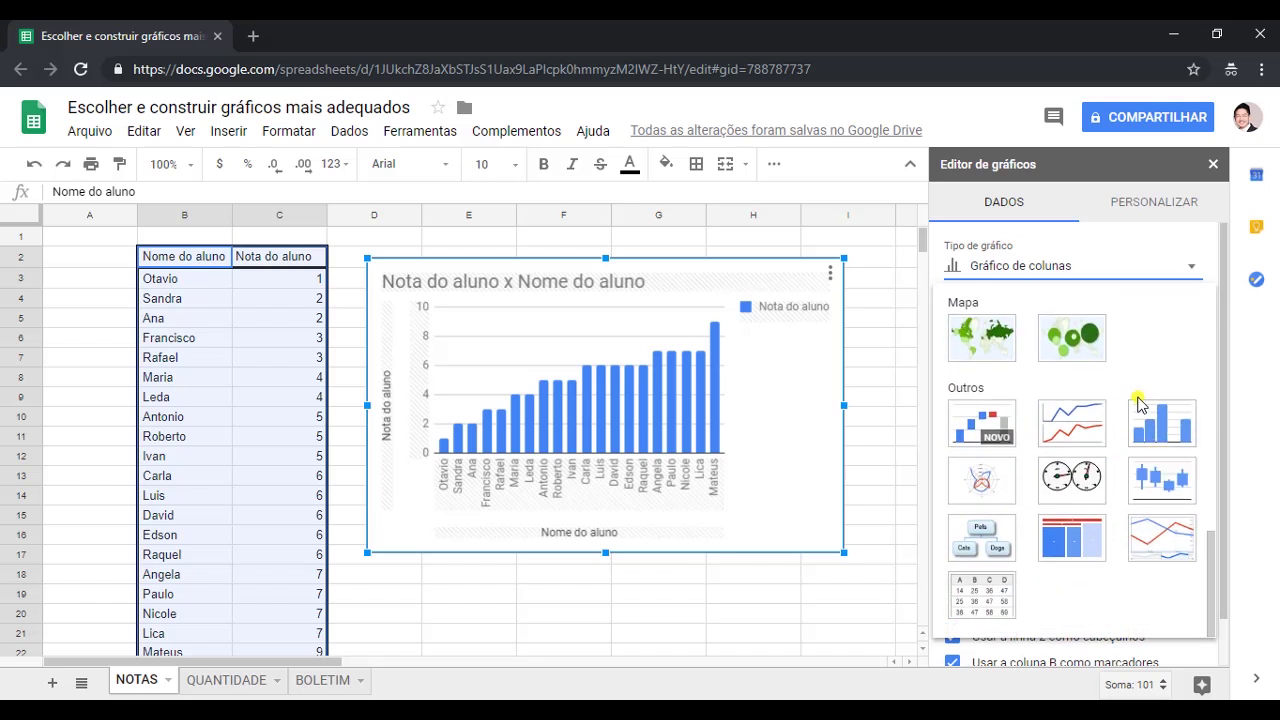
scroll(1135, 402, up, 10)
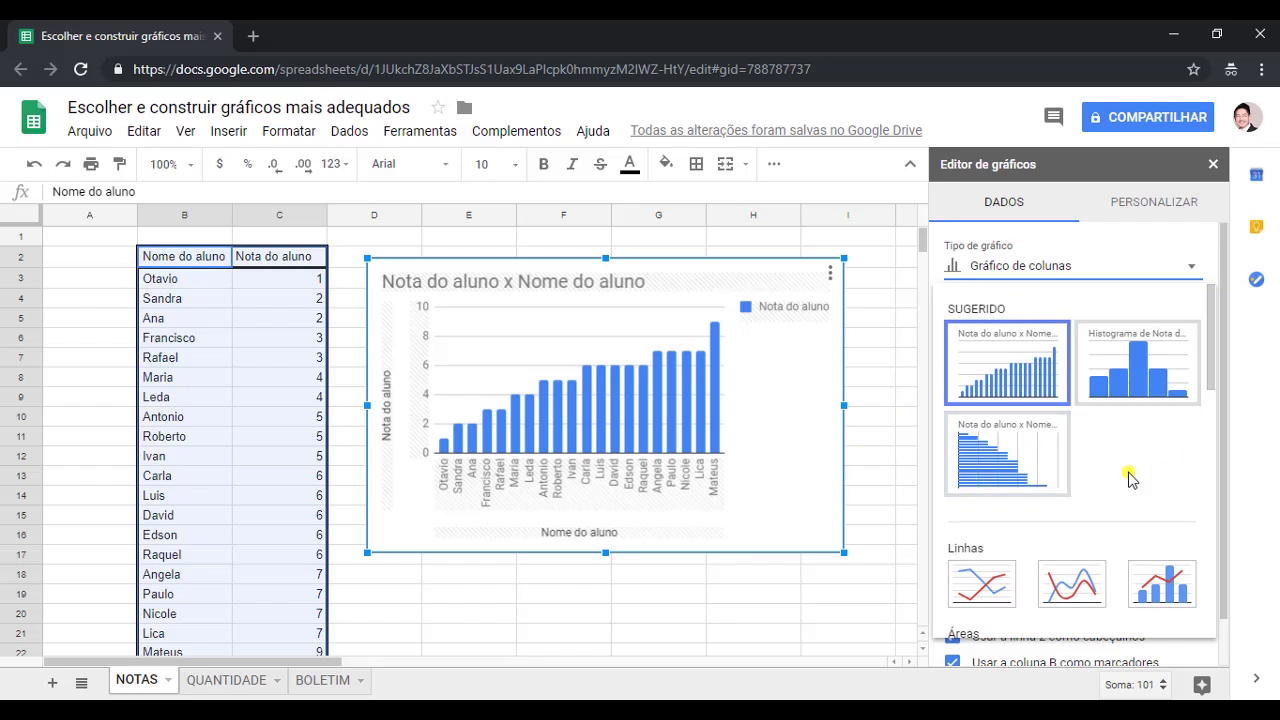
click(899, 420)
click(216, 279)
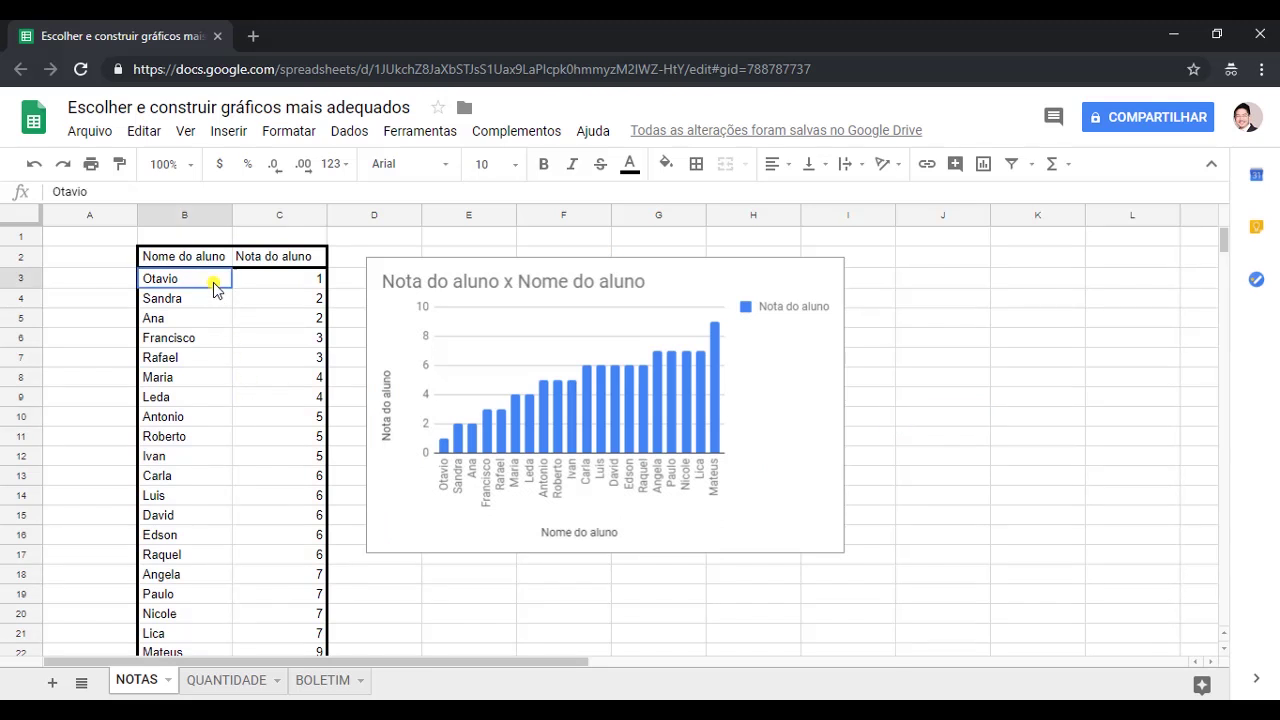
scroll(288, 470, down, 2)
shift+click(279, 552)
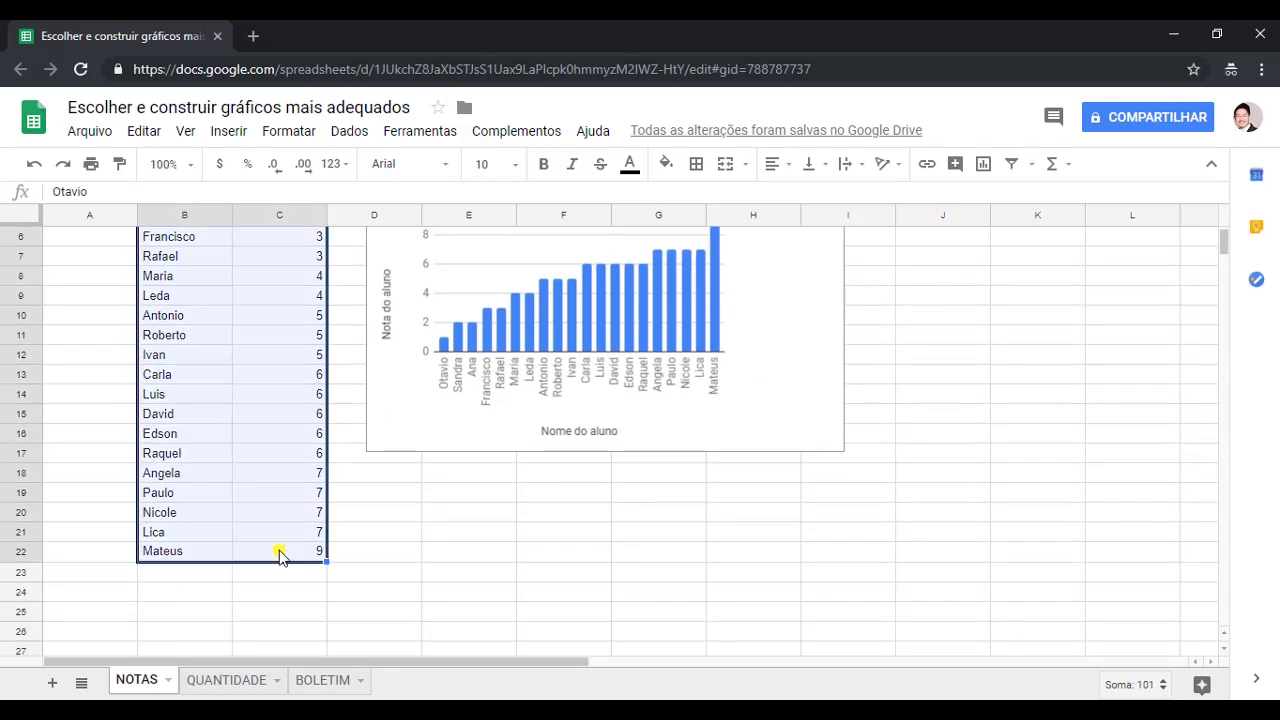
scroll(279, 556, up, 2)
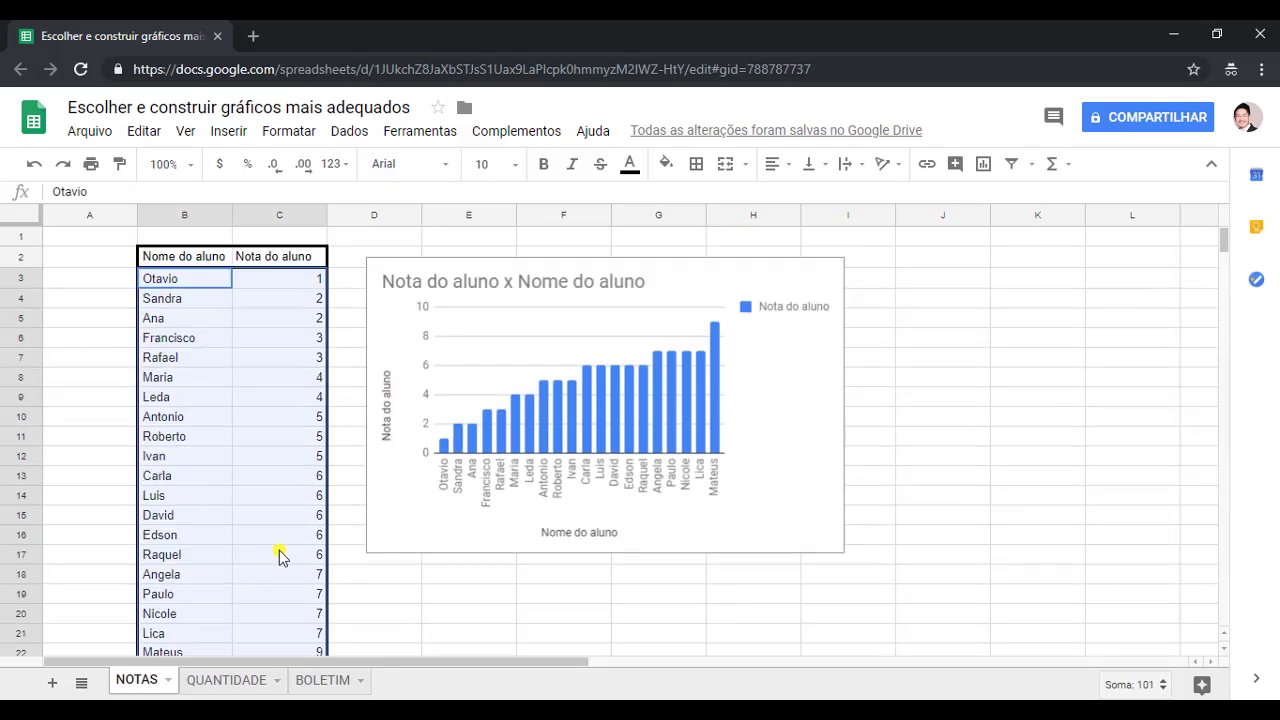
- Insert a second chart from the table range B2:C22, including the header row
click(190, 258)
scroll(266, 470, down, 2)
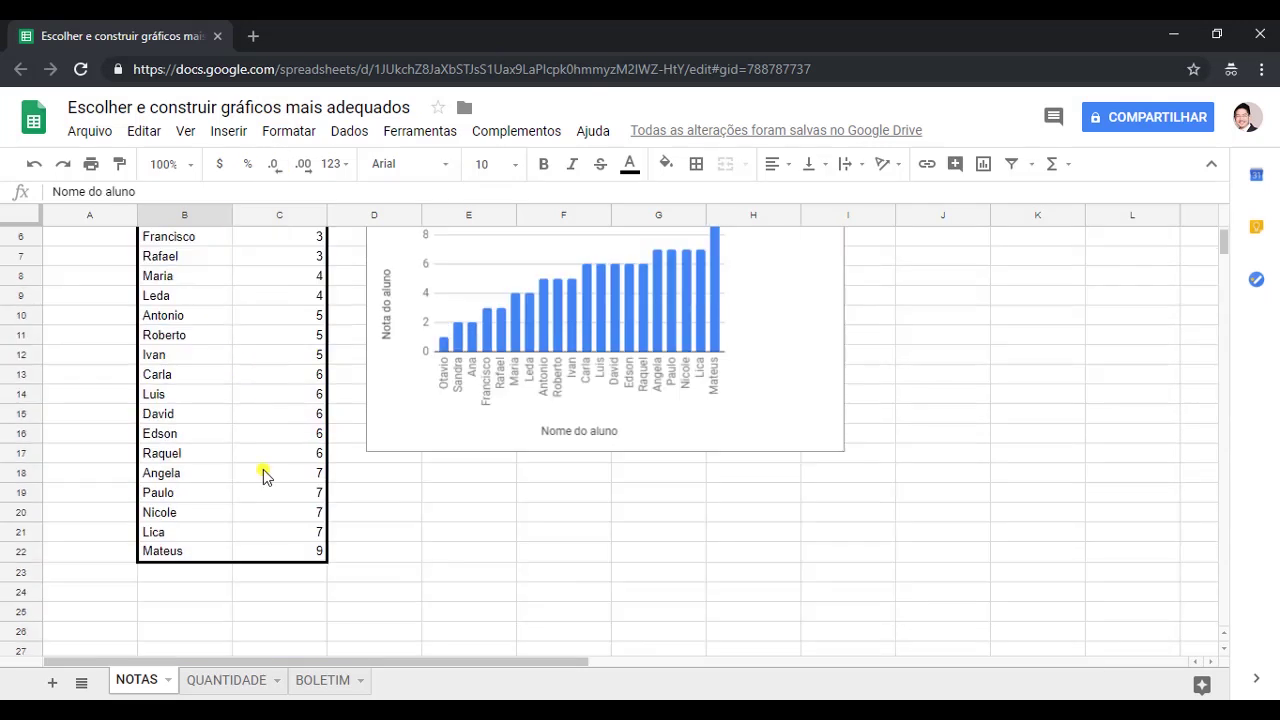
shift+click(276, 552)
scroll(276, 552, up, 2)
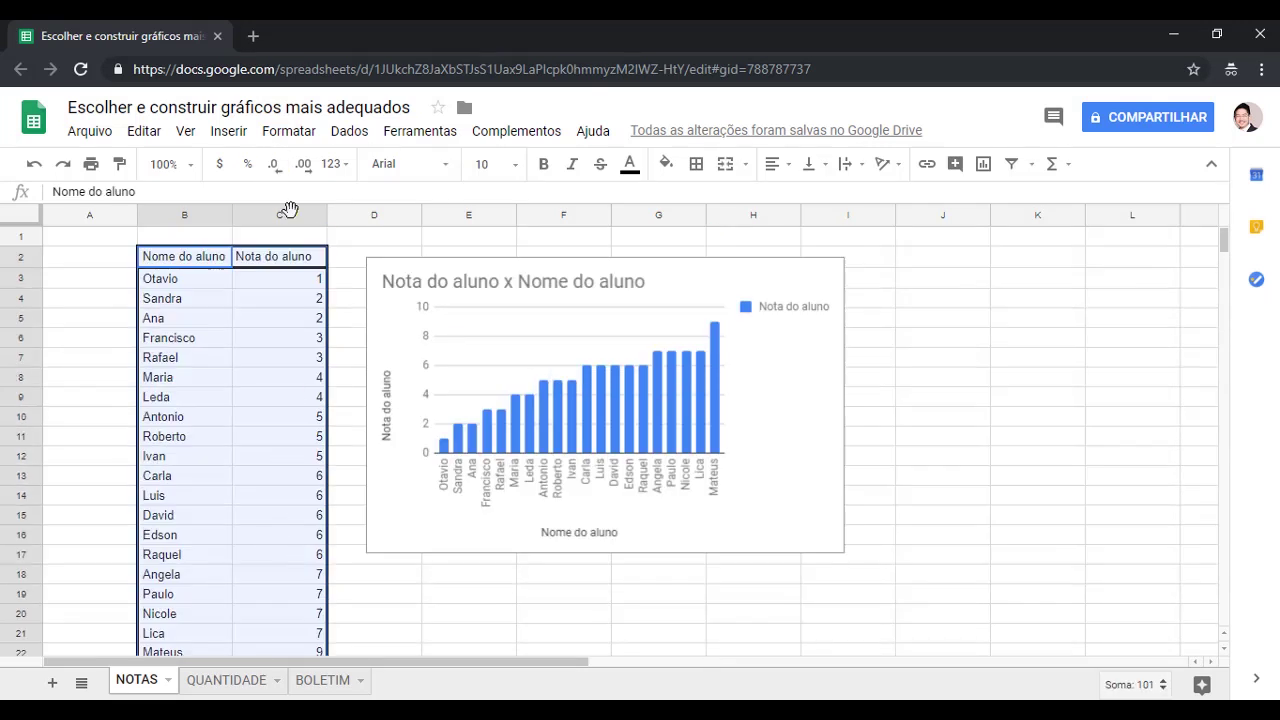
click(224, 136)
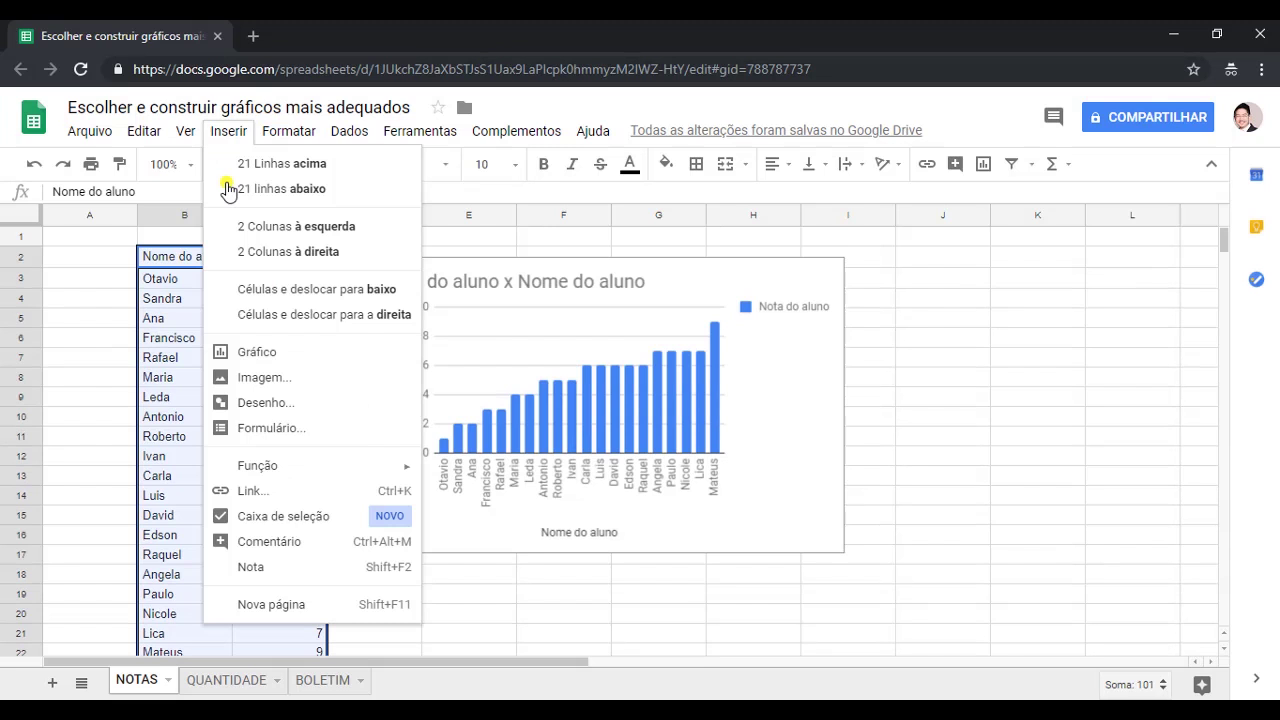
click(312, 364)
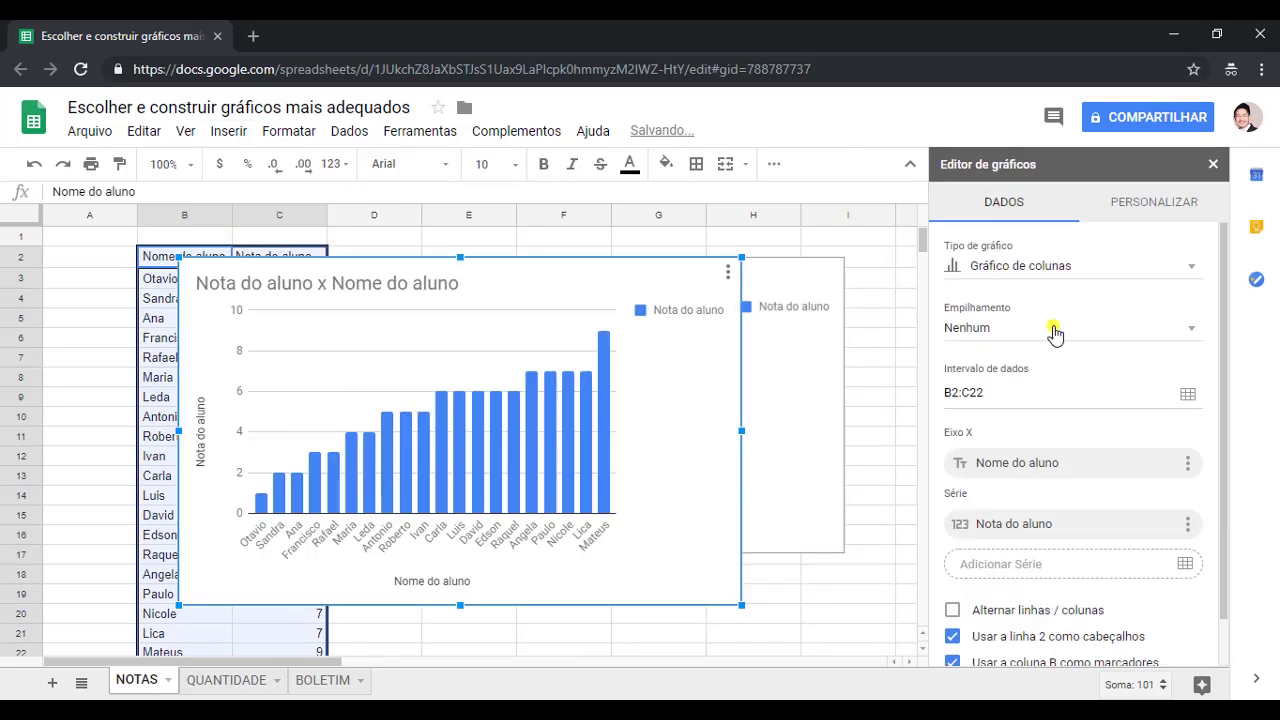
- Change the second chart's type to a pie chart
click(1018, 272)
click(1018, 272)
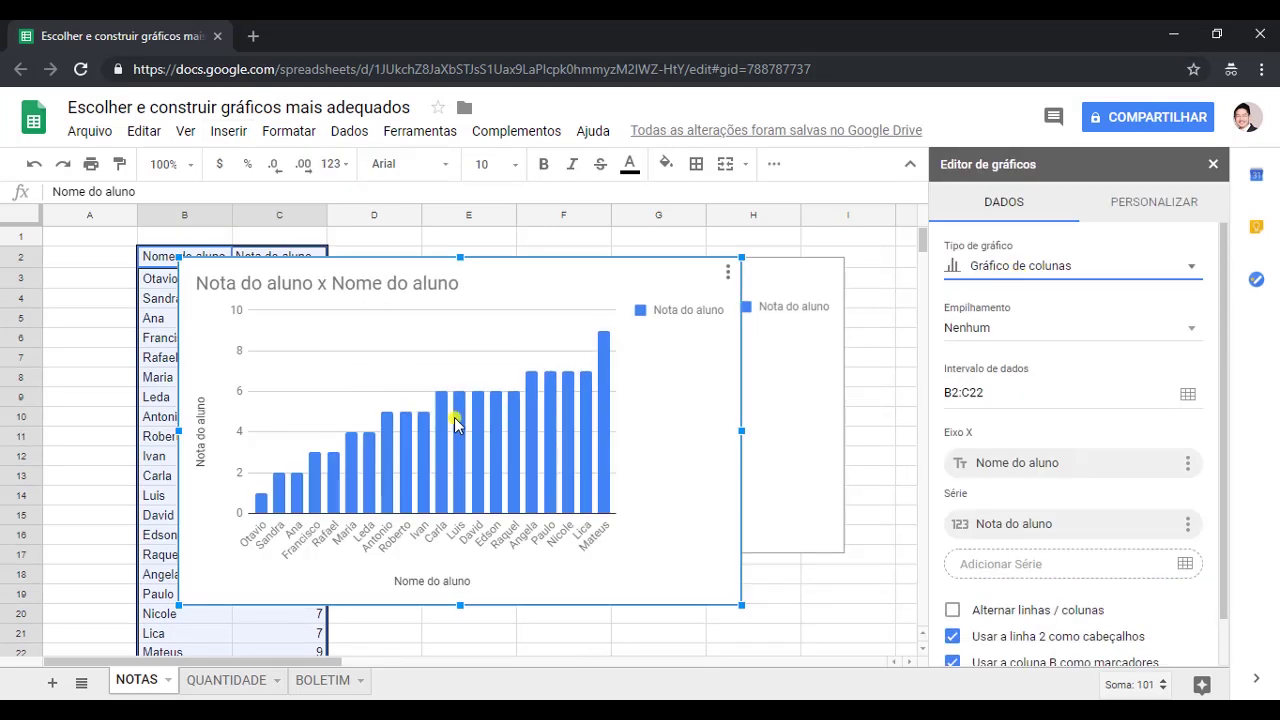
click(978, 271)
scroll(1080, 425, down, 3)
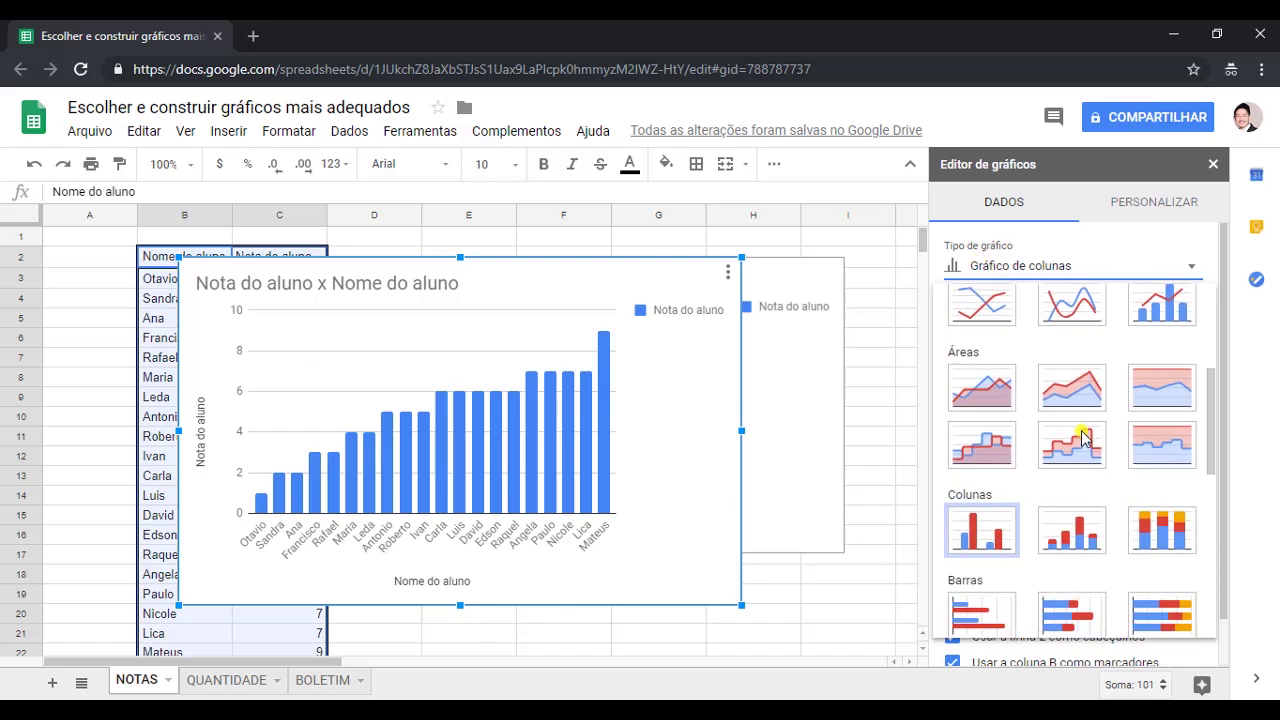
scroll(1080, 437, down, 2)
click(980, 518)
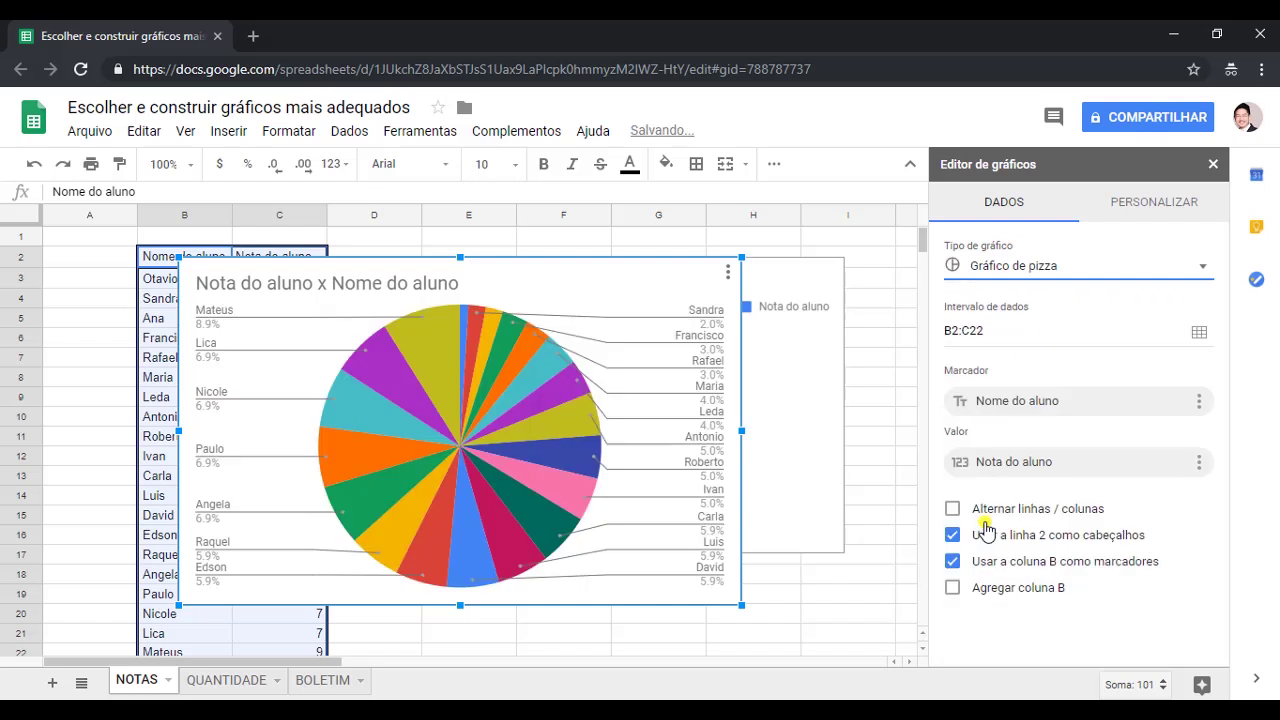
- Shrink the pie chart and move it off the column chart, towards columns I to L
drag(181, 603, 397, 537)
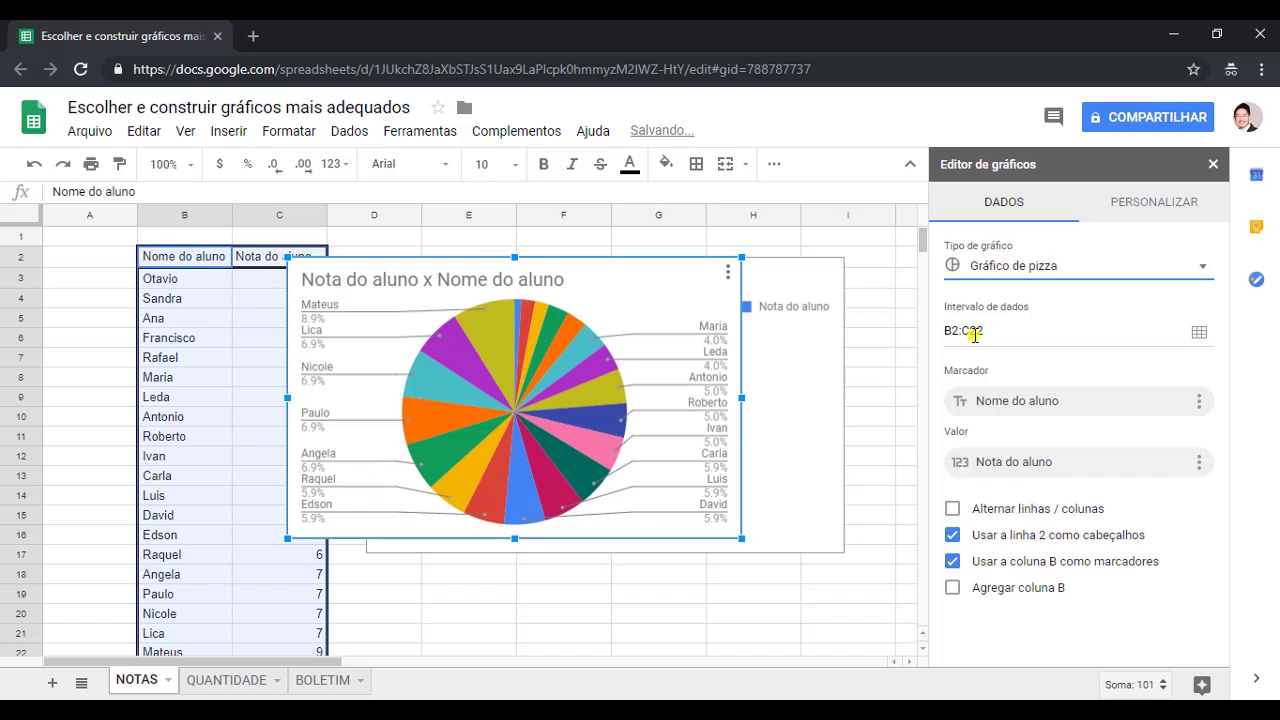
click(897, 377)
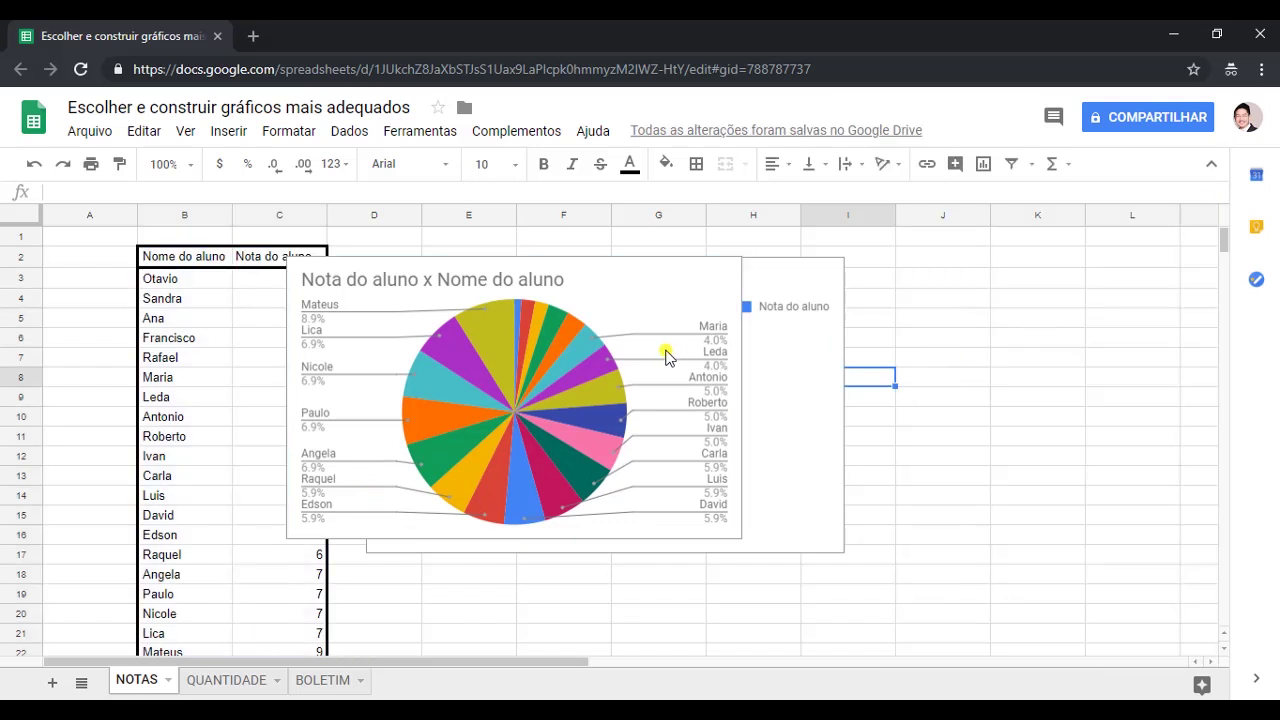
click(650, 288)
drag(643, 283, 1154, 335)
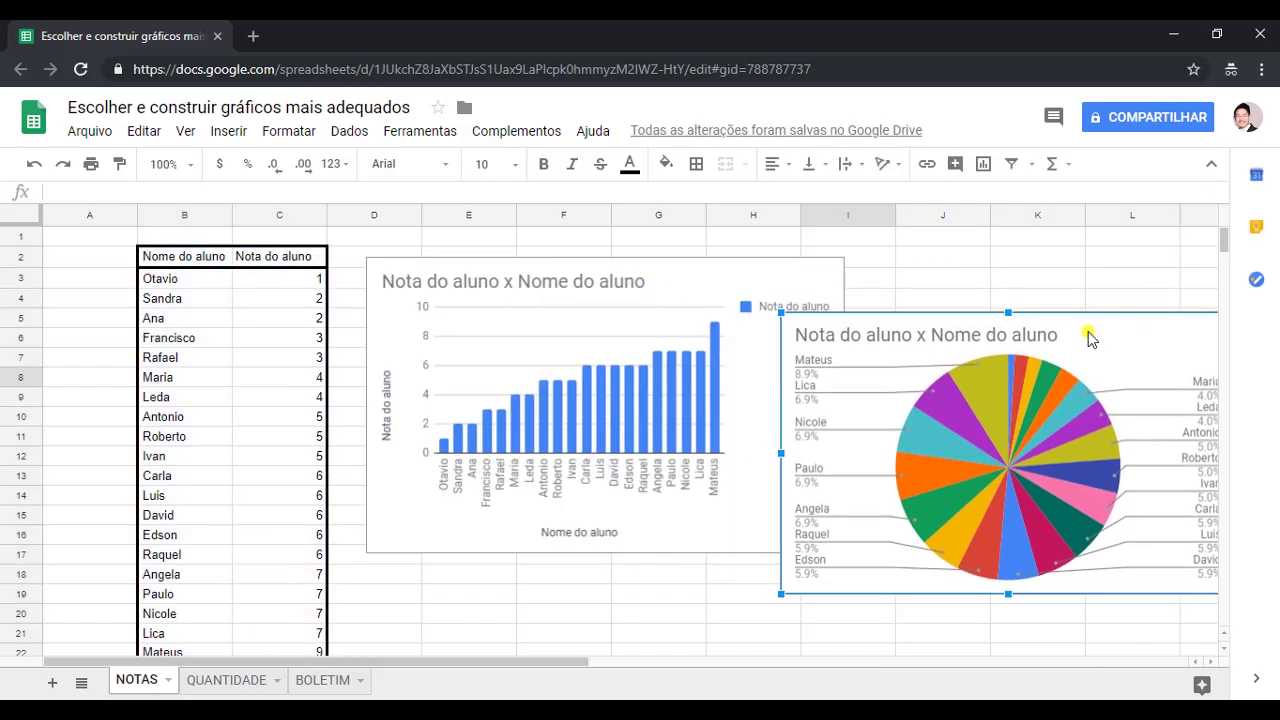
- Reduce the size of both the column chart and the pie chart so they no longer overlap, then close the chart editor
click(809, 278)
double_click(829, 278)
drag(843, 259, 836, 348)
click(786, 330)
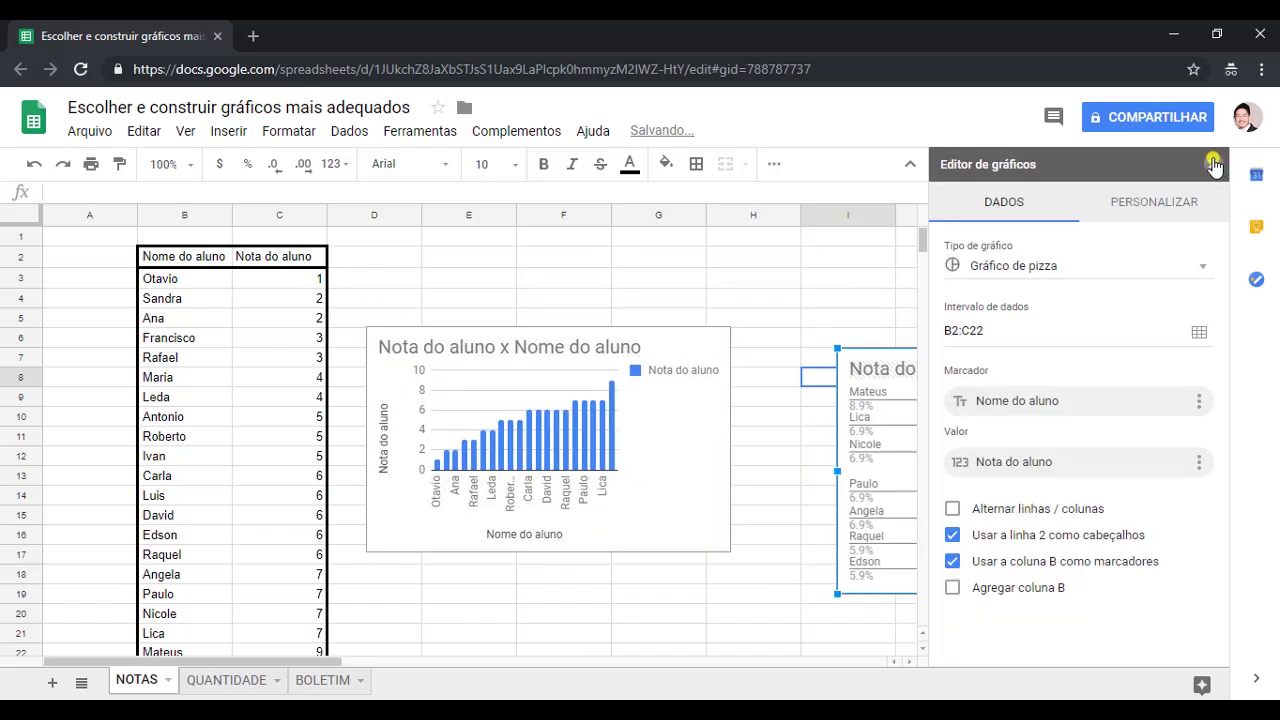
click(1213, 164)
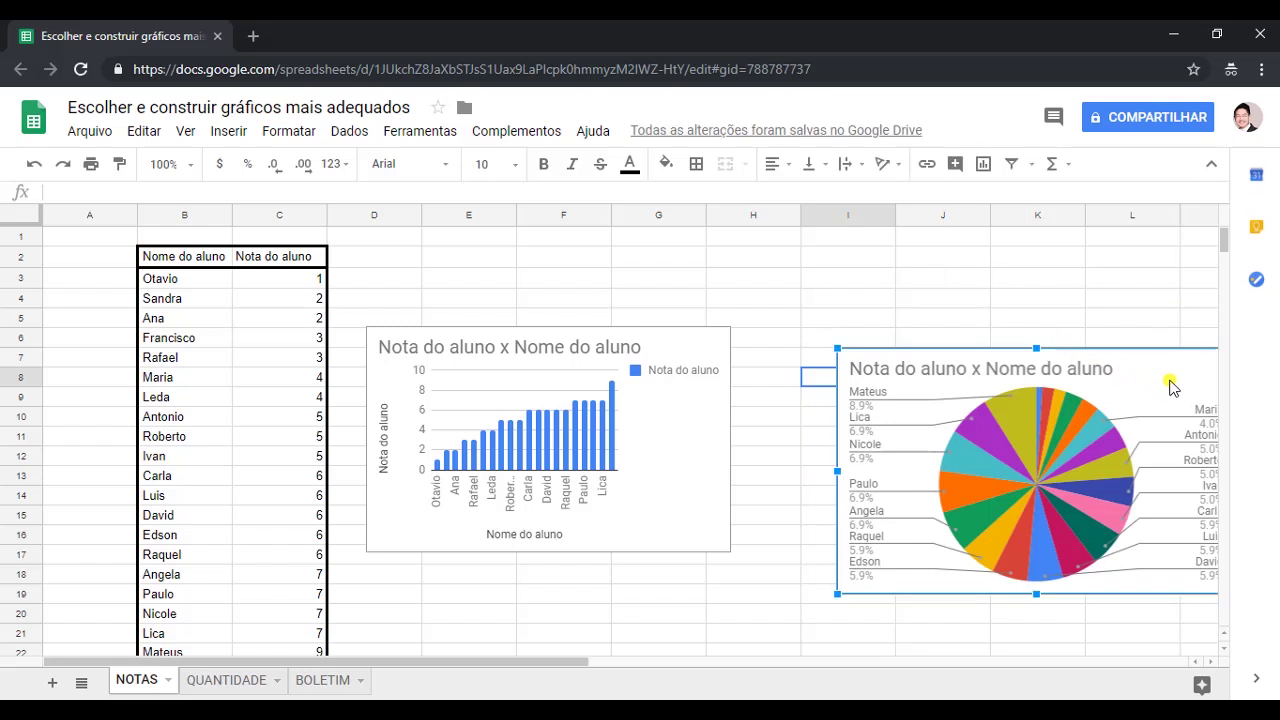
- Arrange the column chart and the pie chart side by side next to the table, without overlap
drag(1169, 380, 1090, 316)
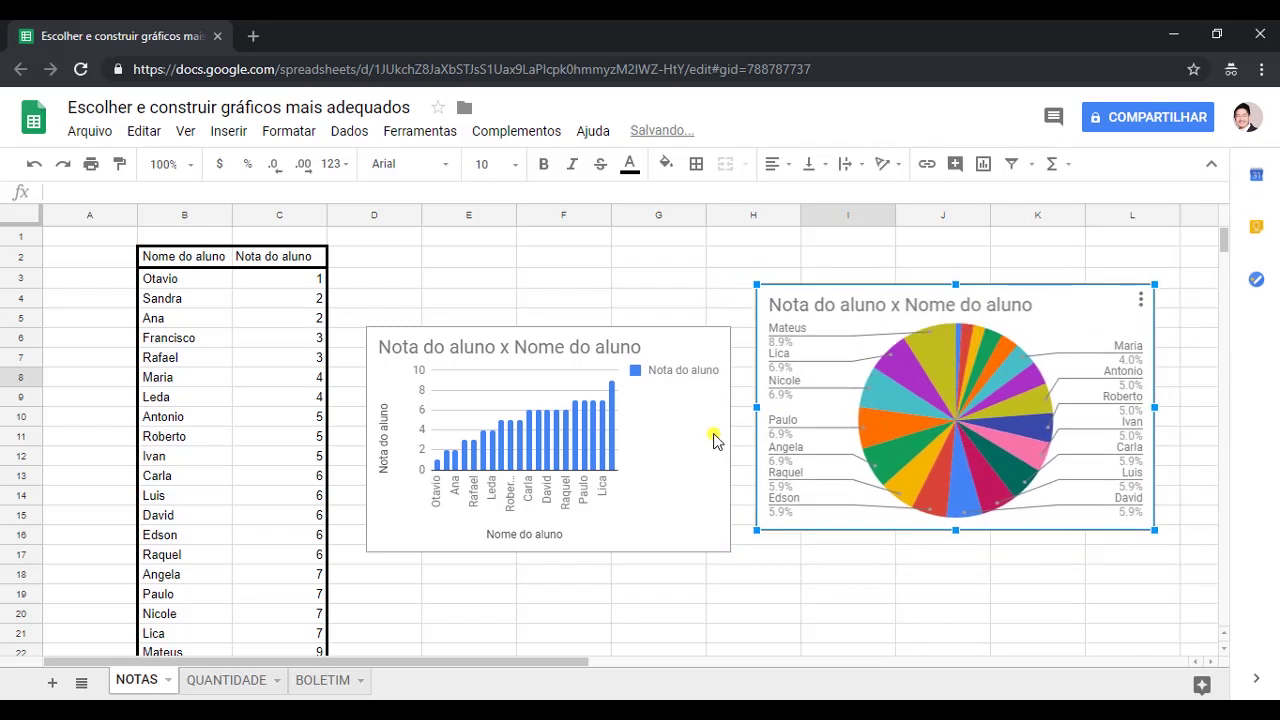
drag(697, 440, 678, 411)
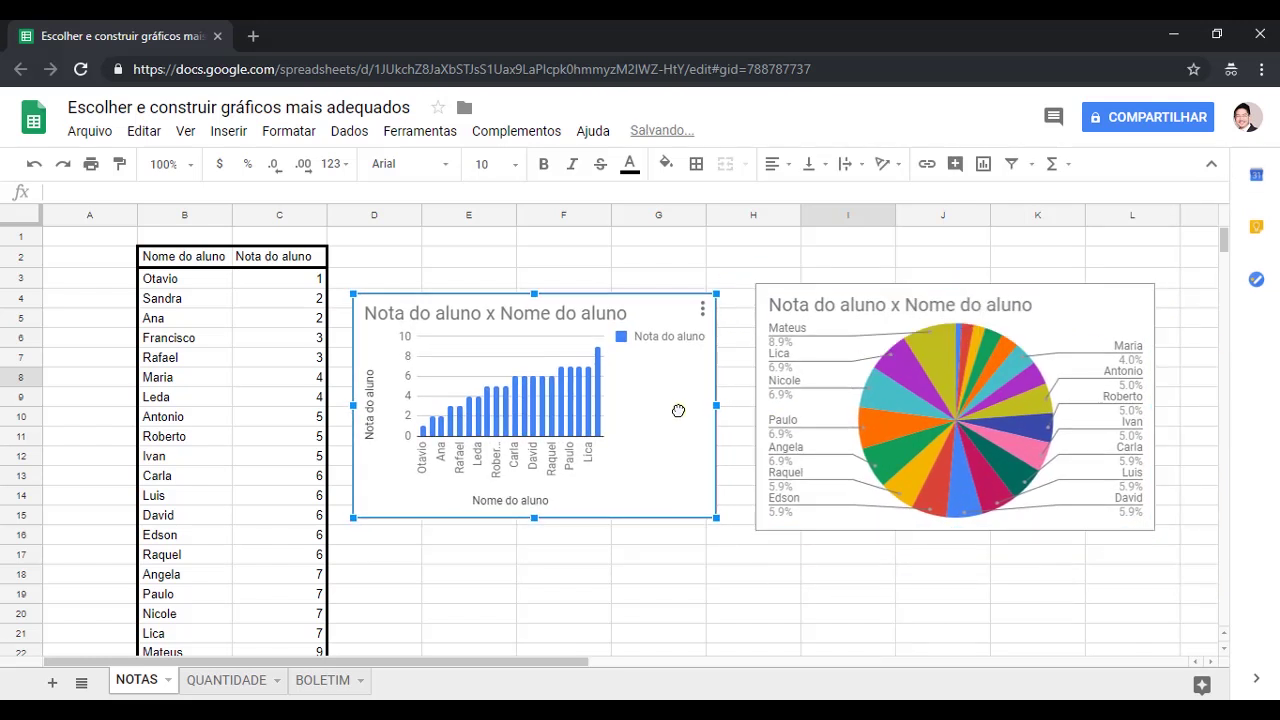
double_click(1097, 320)
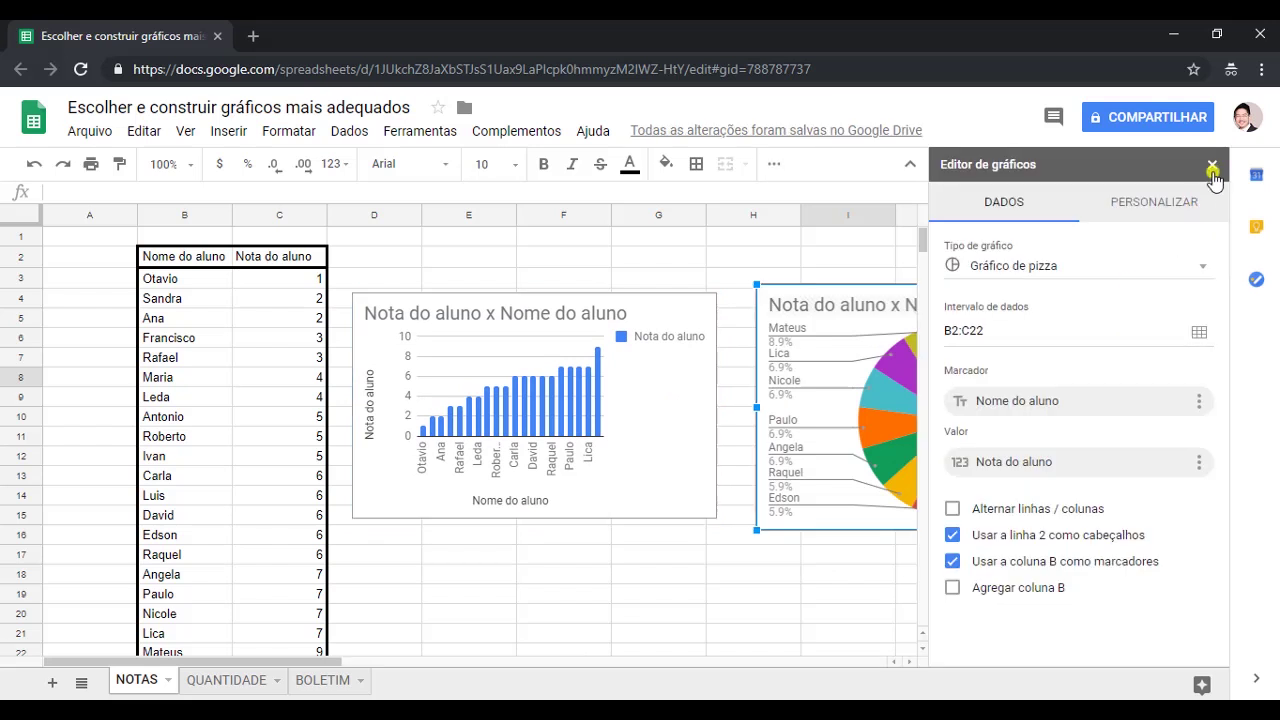
click(1212, 164)
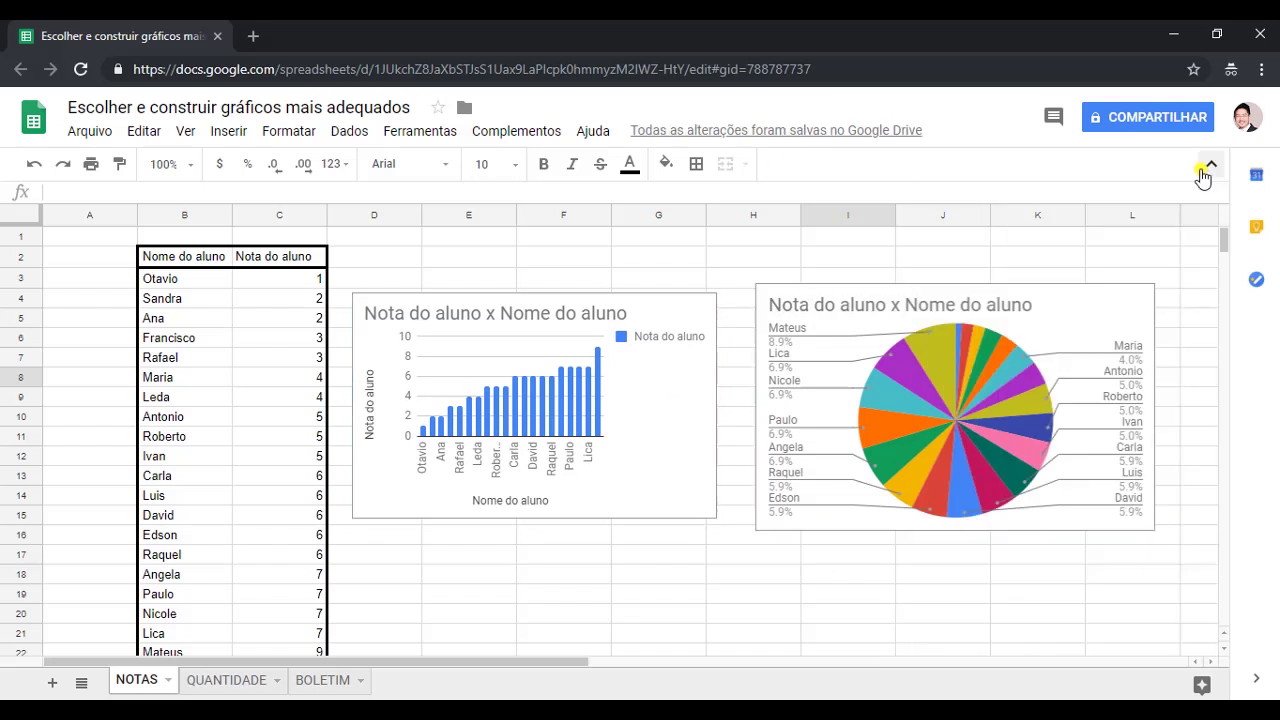
click(150, 256)
scroll(208, 318, down, 2)
shift+click(254, 549)
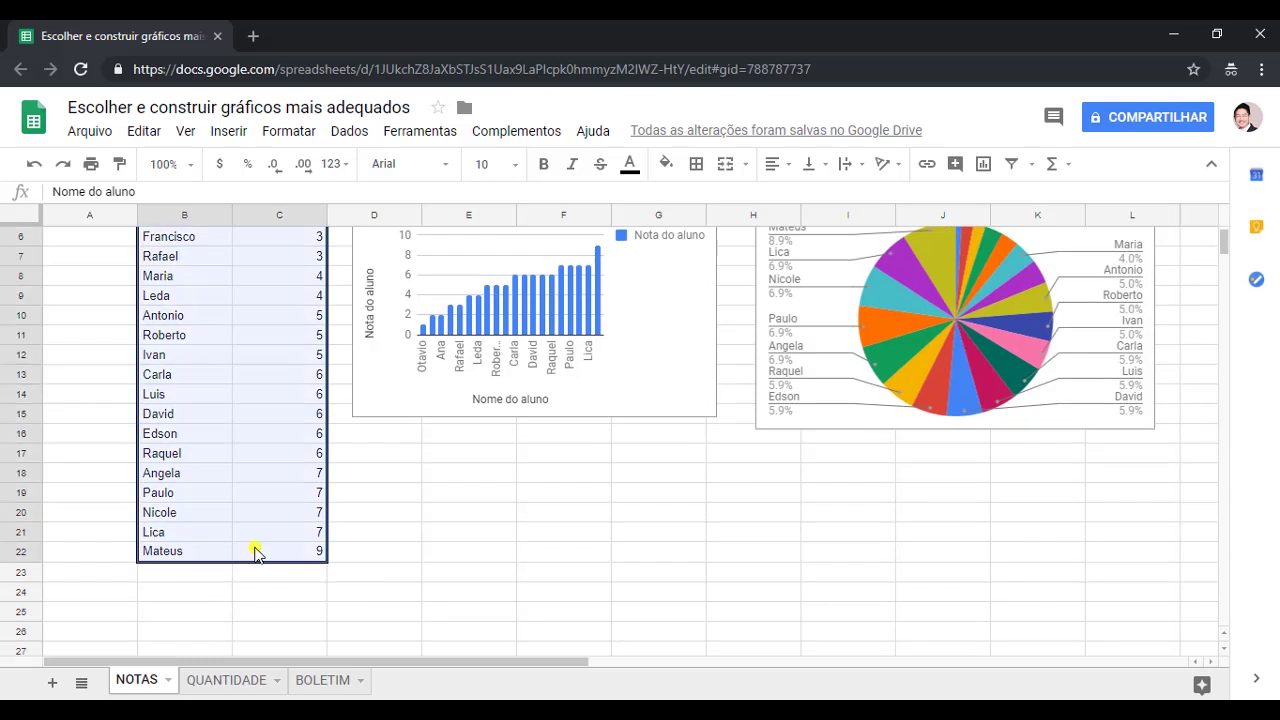
click(224, 132)
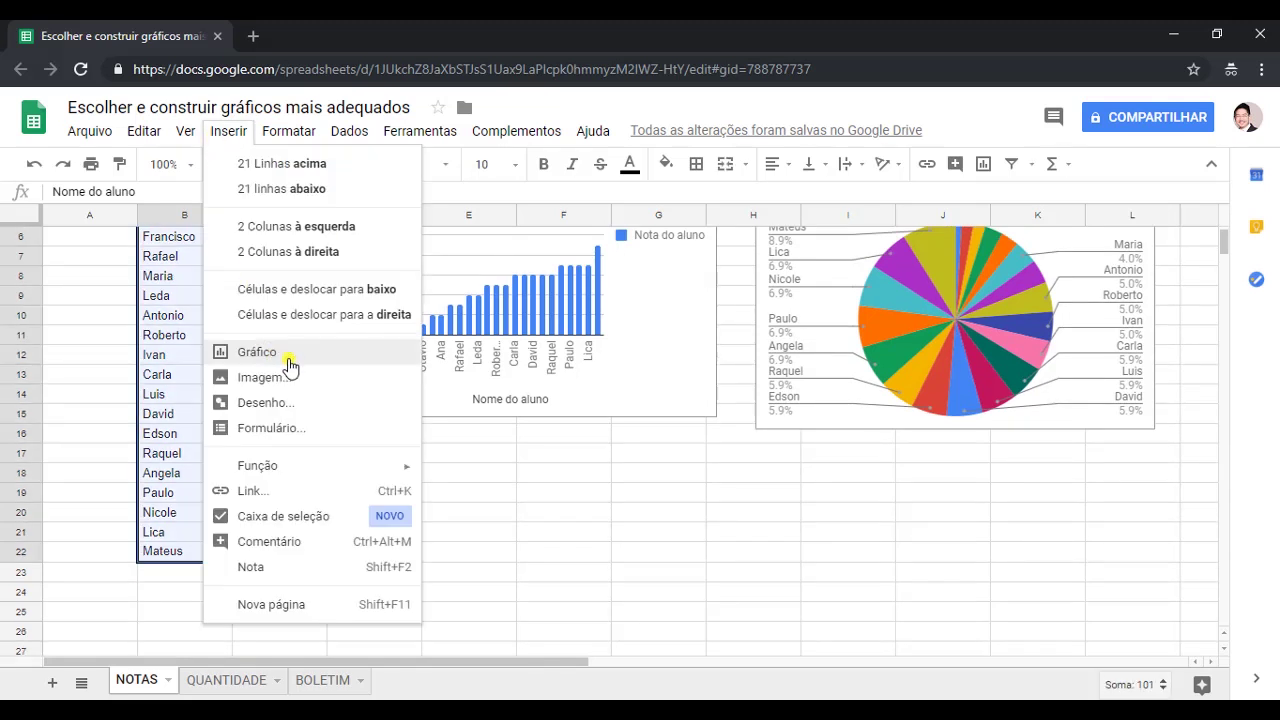
click(162, 555)
scroll(178, 486, up, 3)
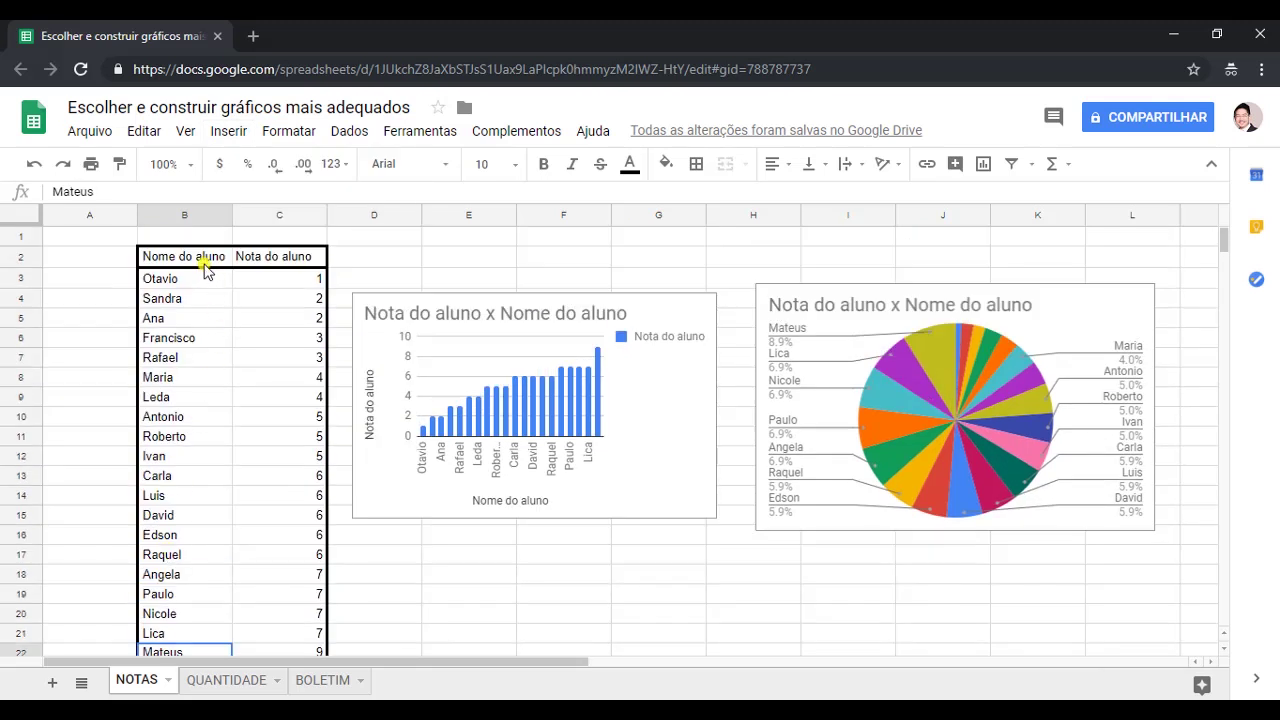
- Insert a new chart from the student names and grades table in B2:C22
mouse_move(205, 260)
mouse_down()
mouse_move(268, 426)
mouse_move(286, 520)
mouse_move(278, 557)
mouse_up()
scroll(269, 449, down, 2)
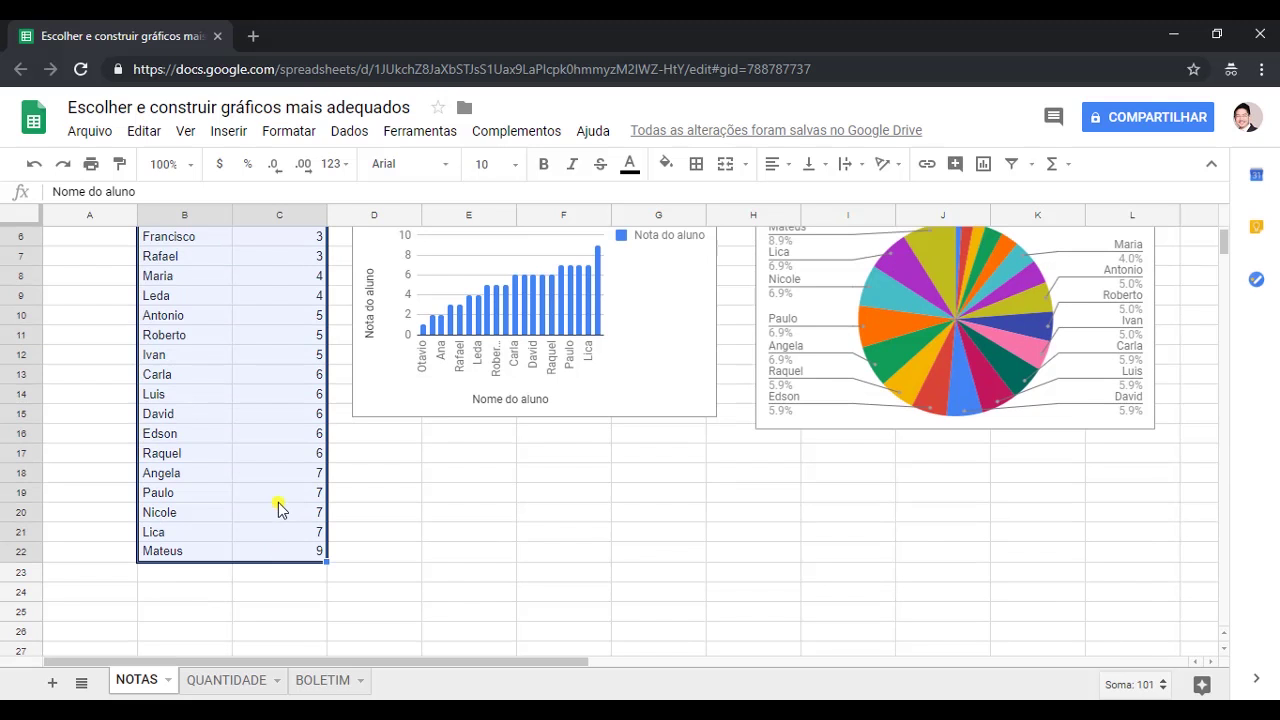
click(228, 131)
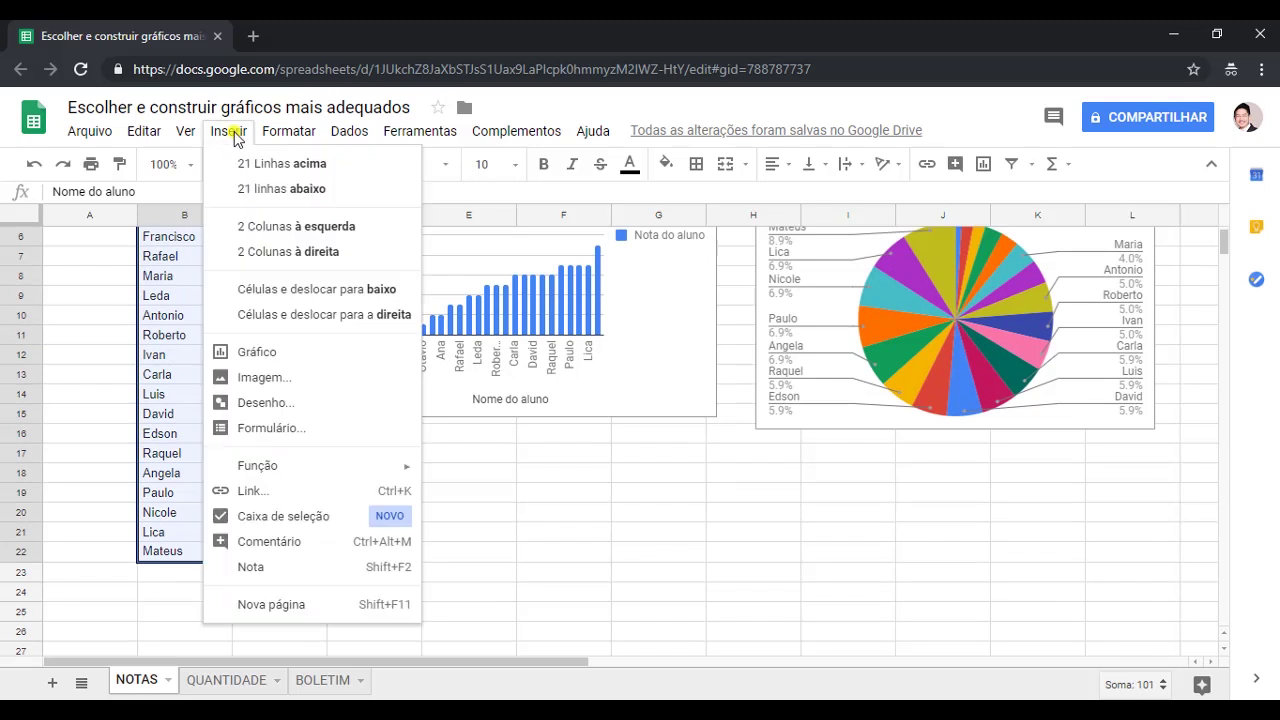
click(311, 356)
- Change the new chart's type to a line chart and close the chart editor
click(1122, 270)
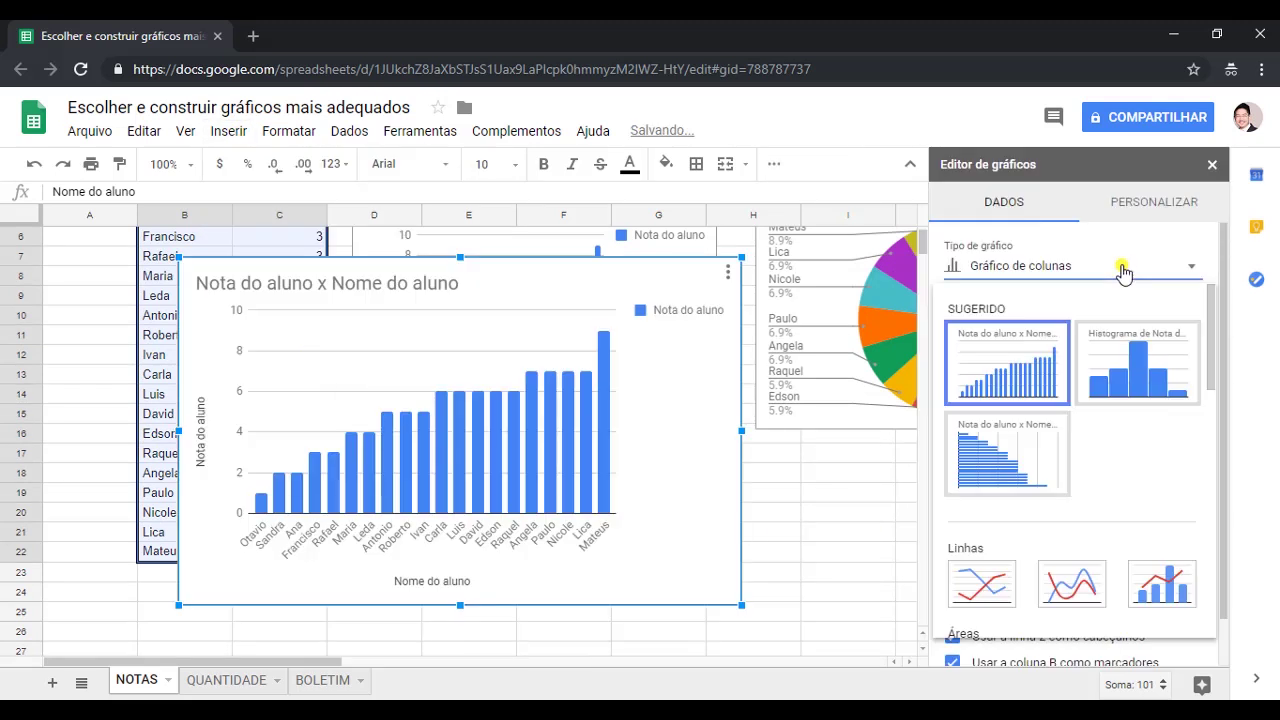
scroll(1114, 370, down, 5)
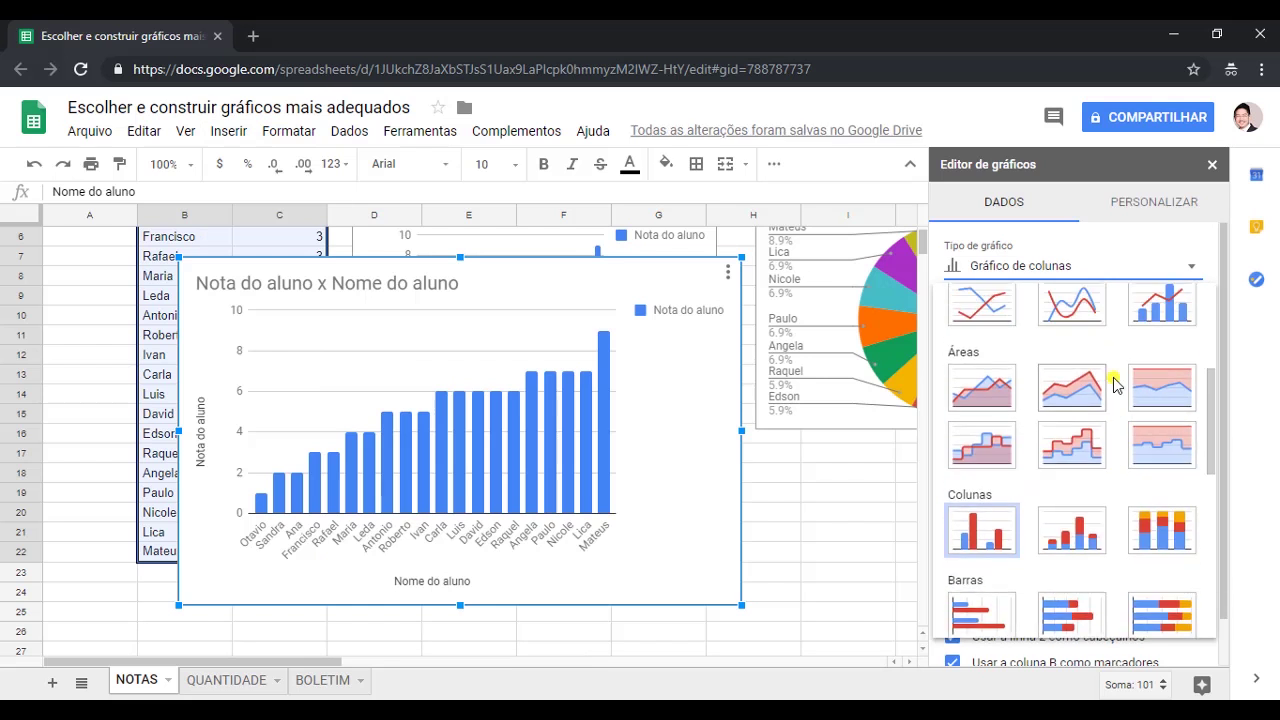
scroll(1114, 385, up, 2)
click(983, 405)
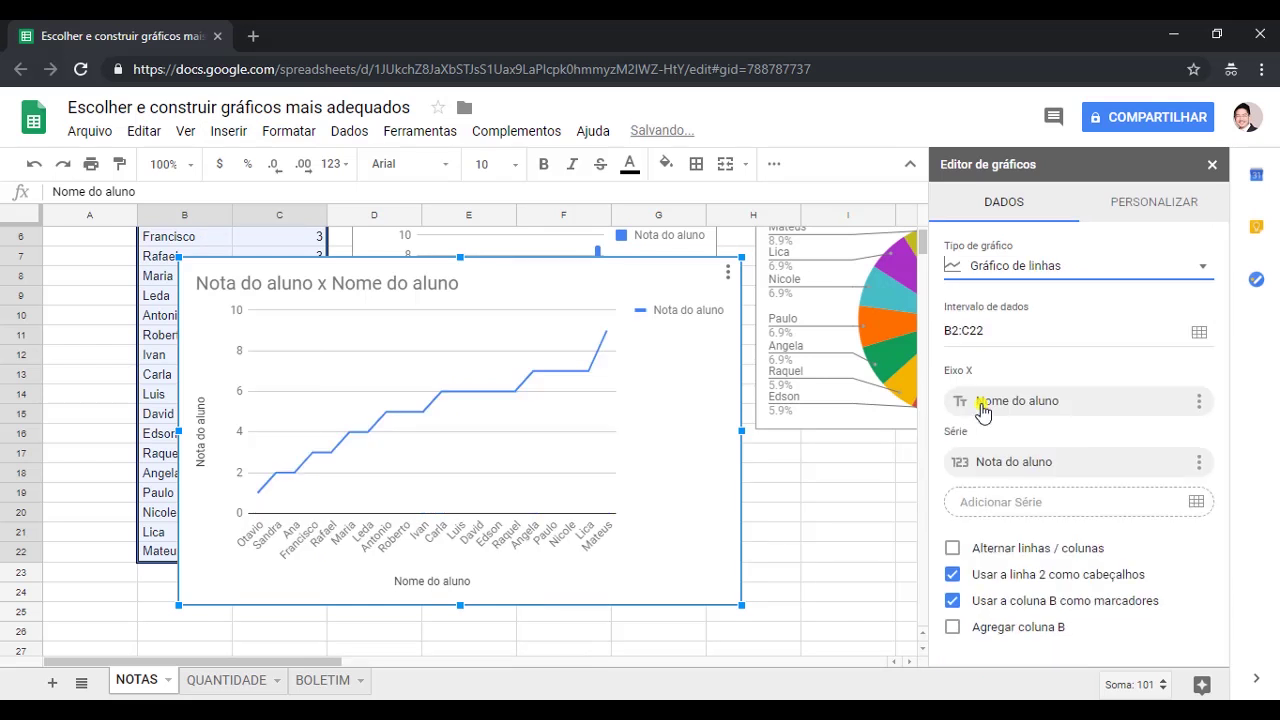
click(820, 538)
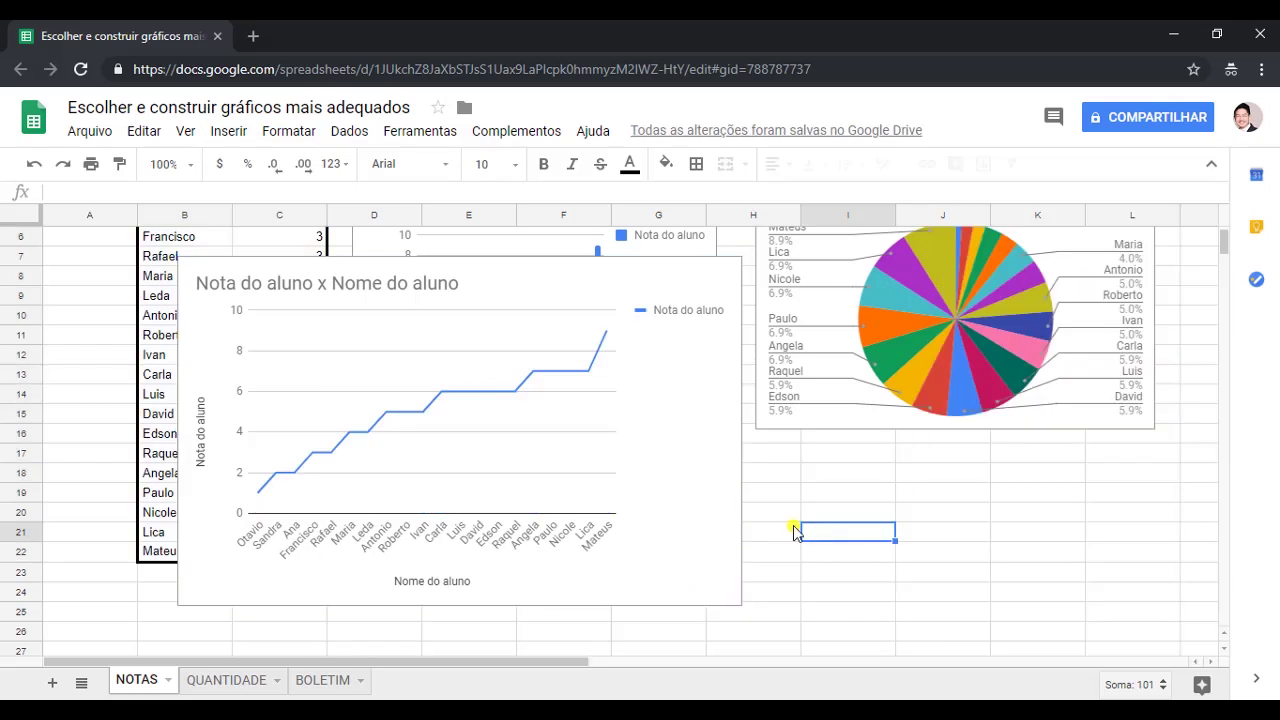
- Shrink the line chart and place it directly below the column chart, over columns D to G
click(711, 586)
drag(740, 604, 681, 607)
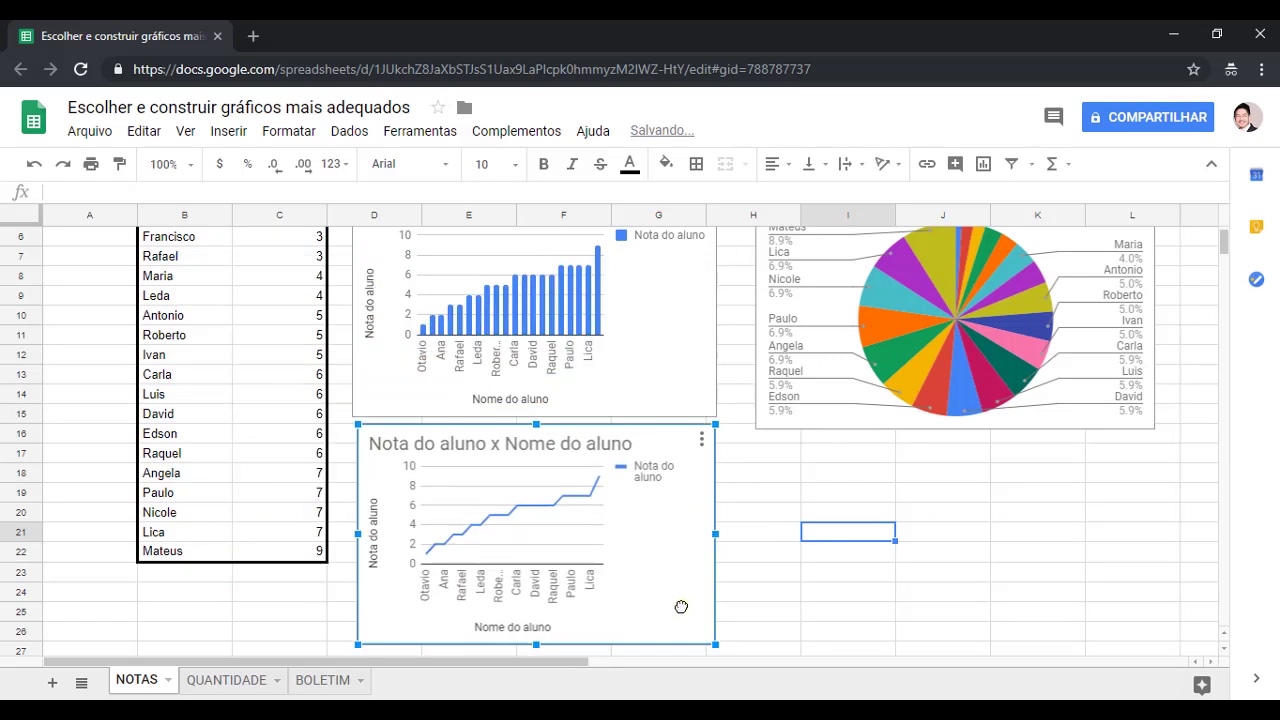
- Shrink the pie chart and move it closer to the column chart, over columns H to K
click(812, 420)
scroll(812, 420, up, 1)
click(1129, 457)
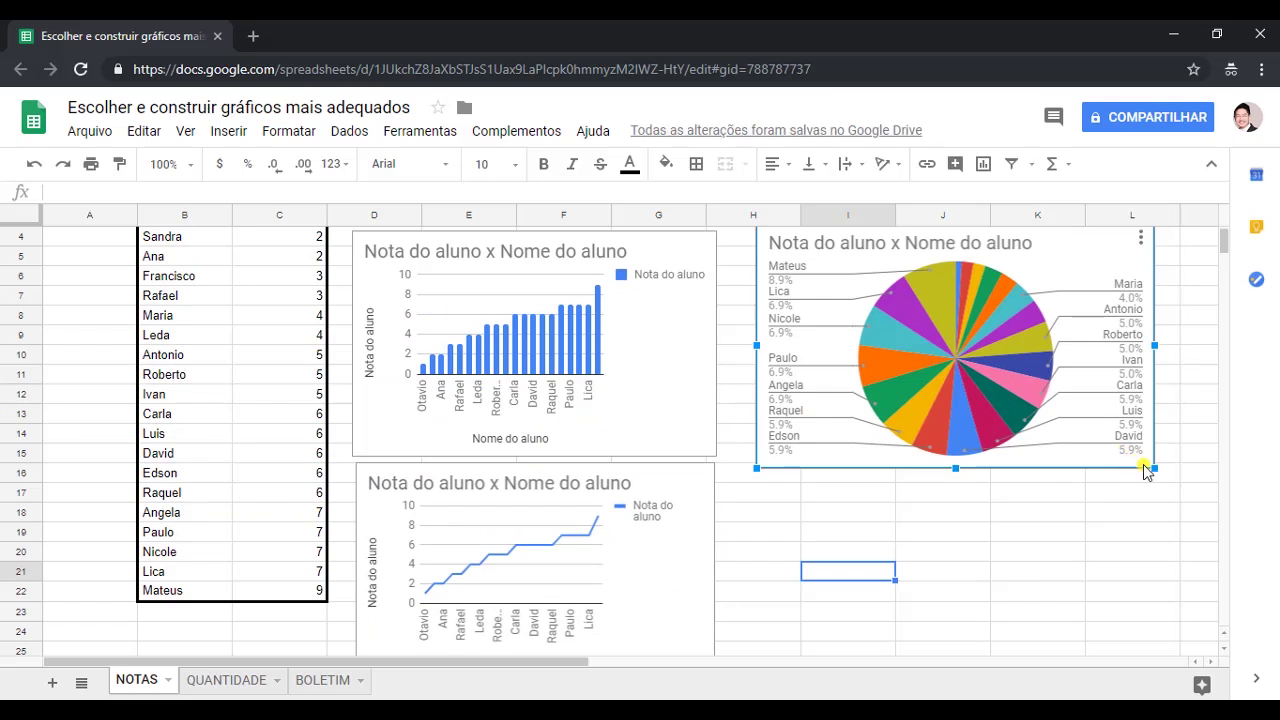
drag(1155, 468, 1024, 459)
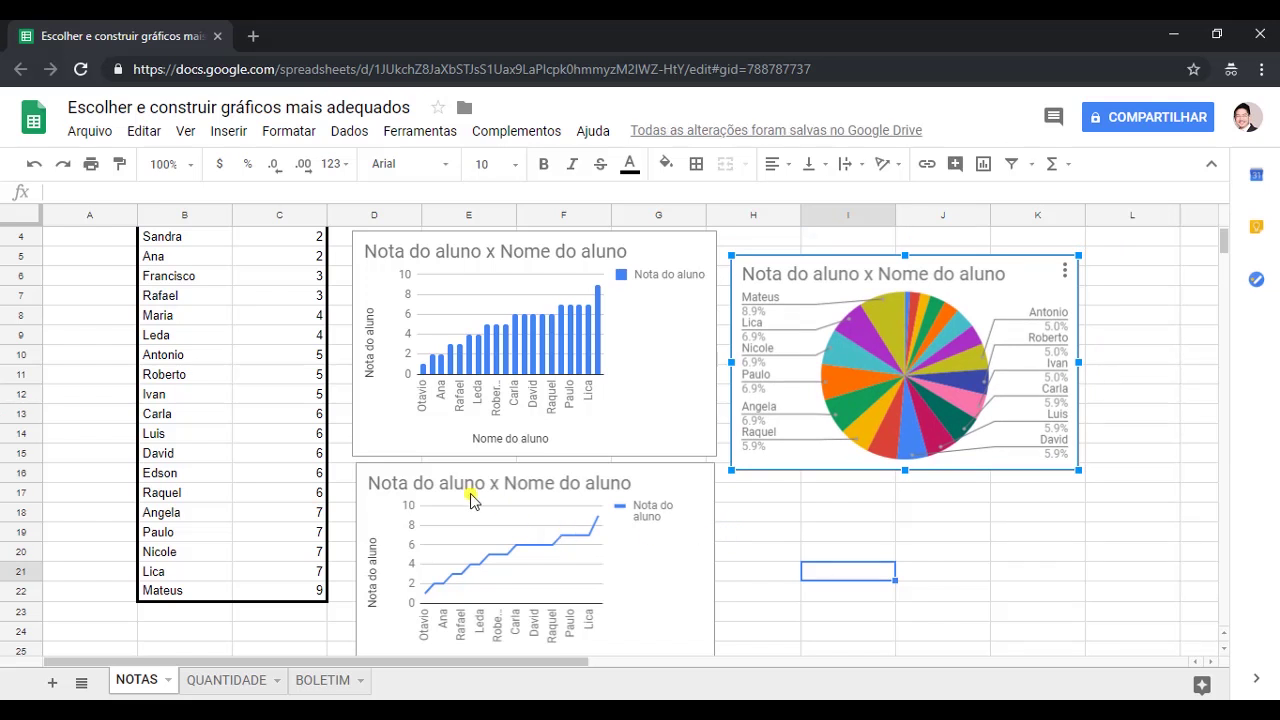
- Examine the student names and how the grades repeat and range from lowest to highest in the table
scroll(277, 456, up, 1)
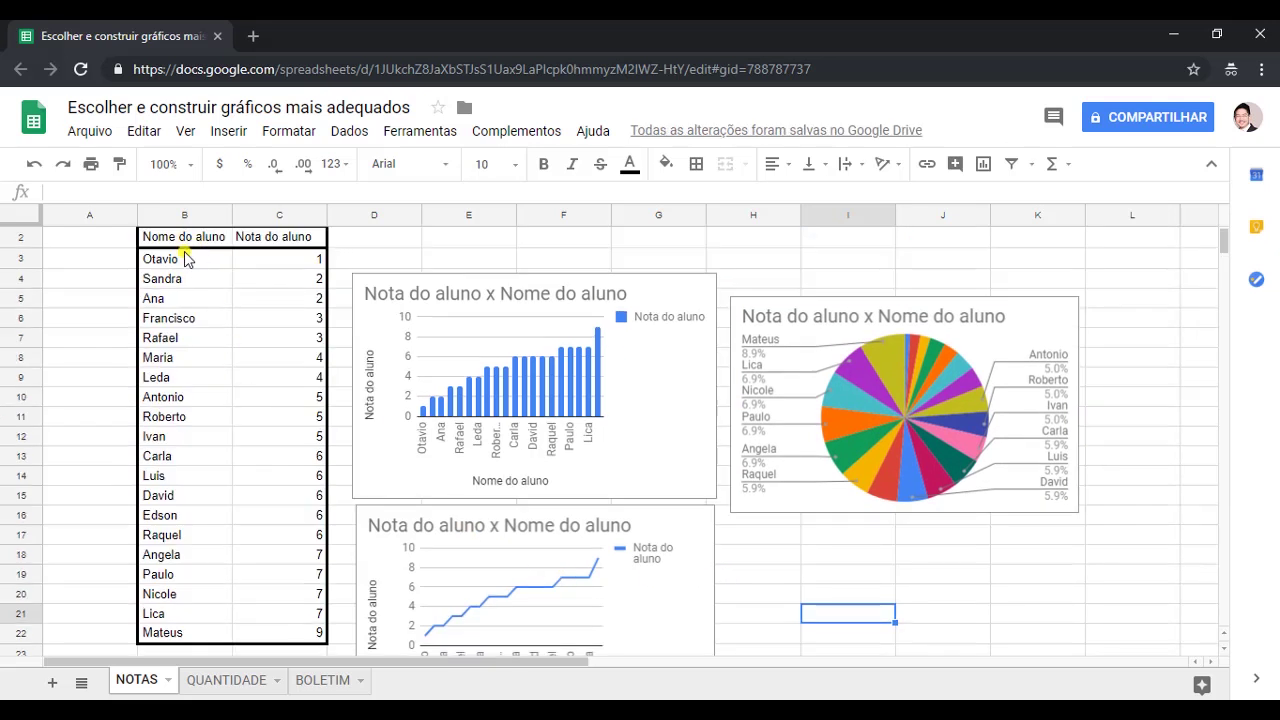
click(185, 258)
click(190, 318)
click(194, 378)
click(260, 400)
click(270, 320)
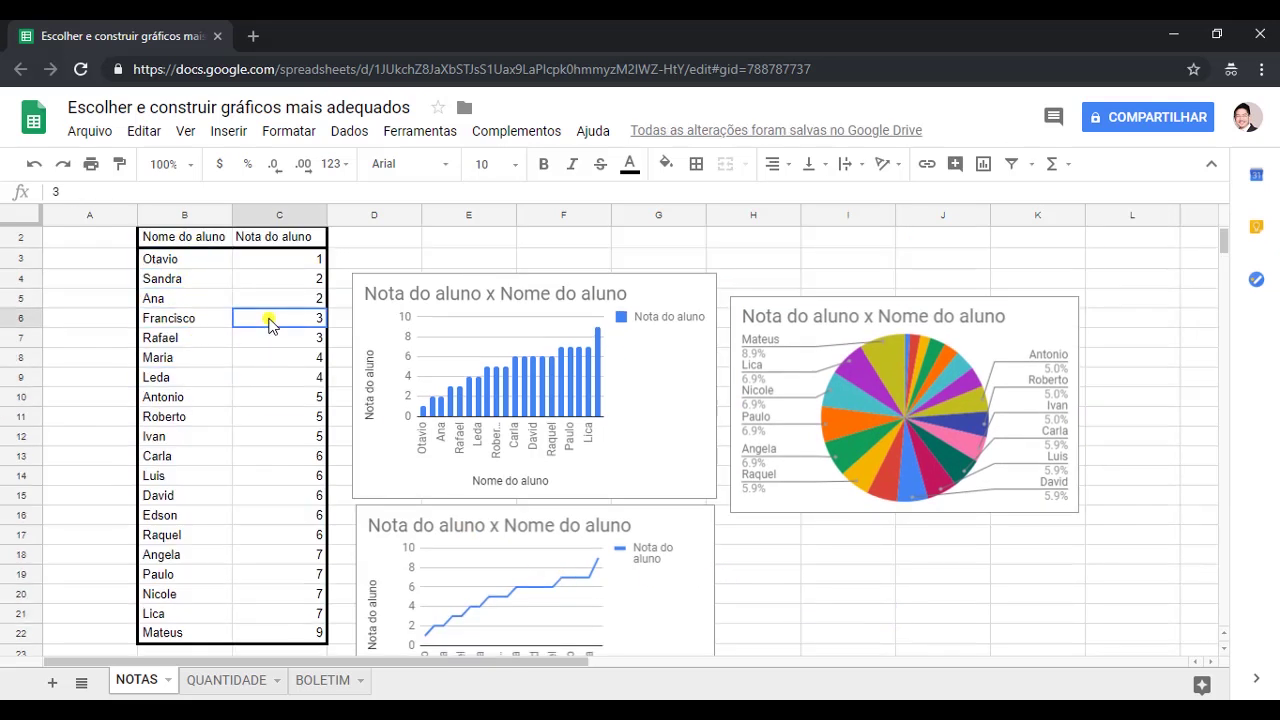
click(278, 258)
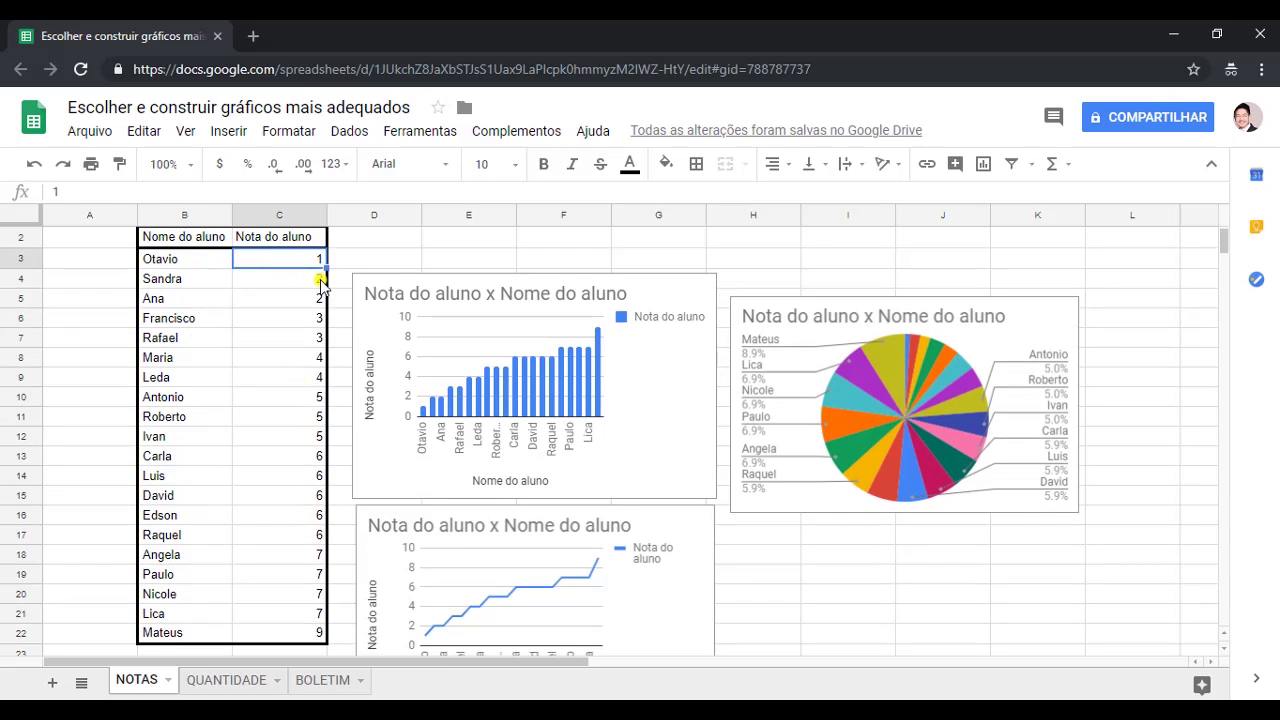
click(304, 634)
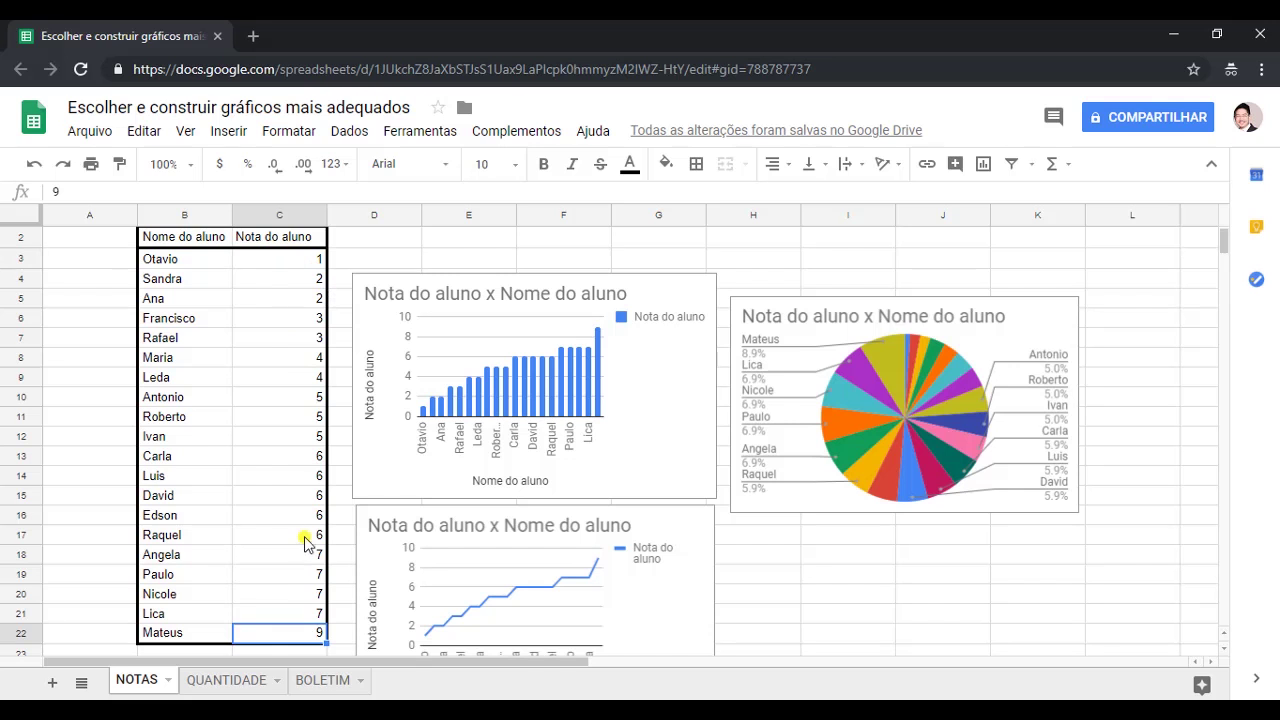
drag(307, 541, 310, 466)
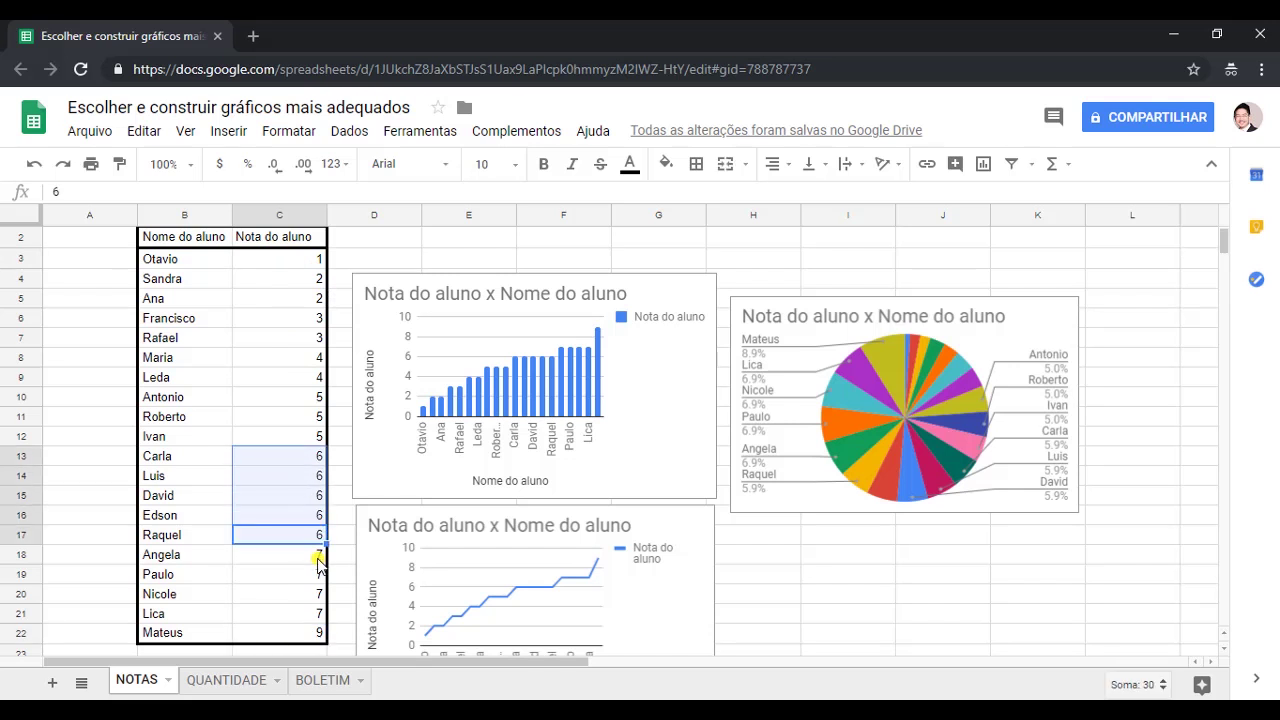
drag(318, 563, 316, 607)
click(303, 399)
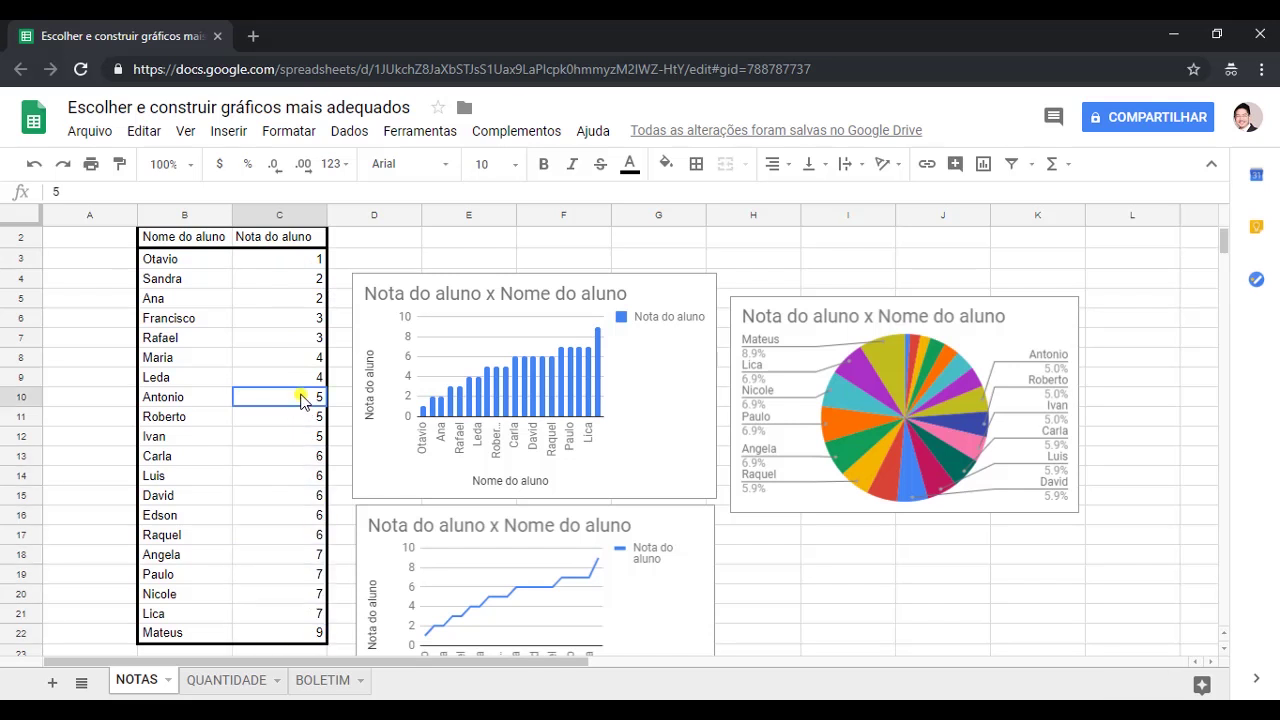
- Compare how the column chart and the line chart represent the individual student grades
click(910, 591)
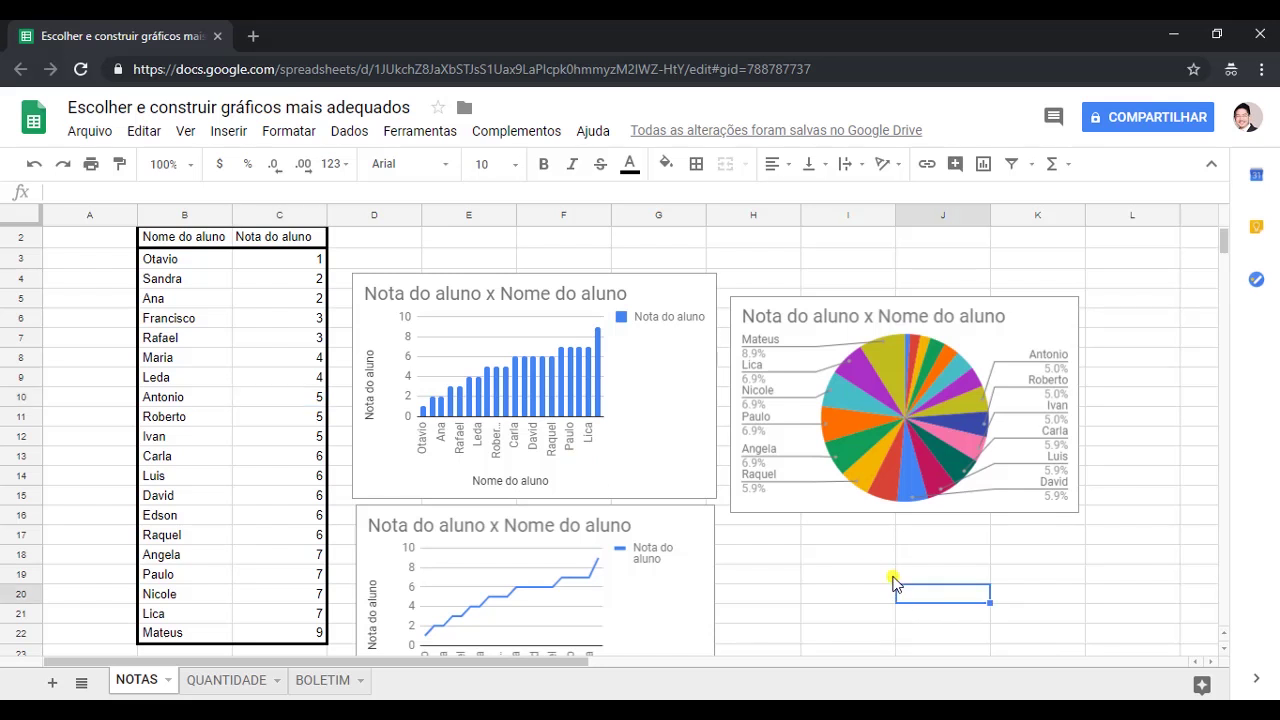
scroll(857, 531, down, 1)
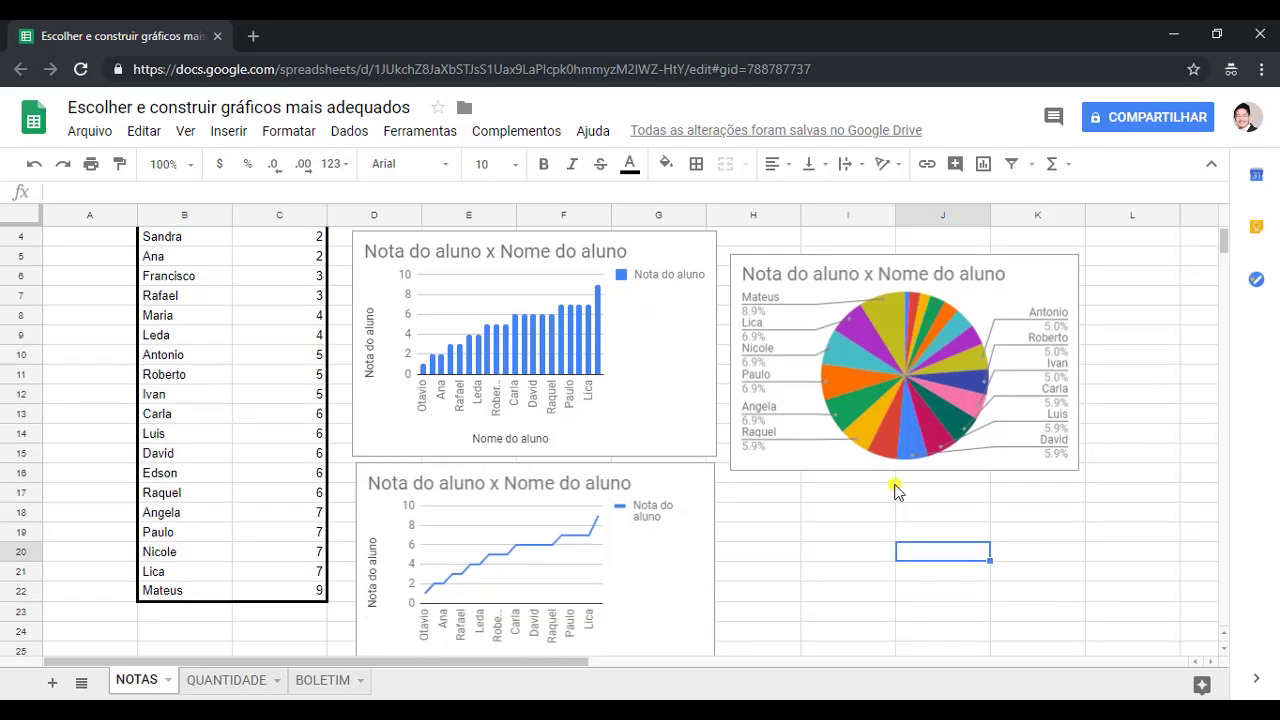
click(827, 530)
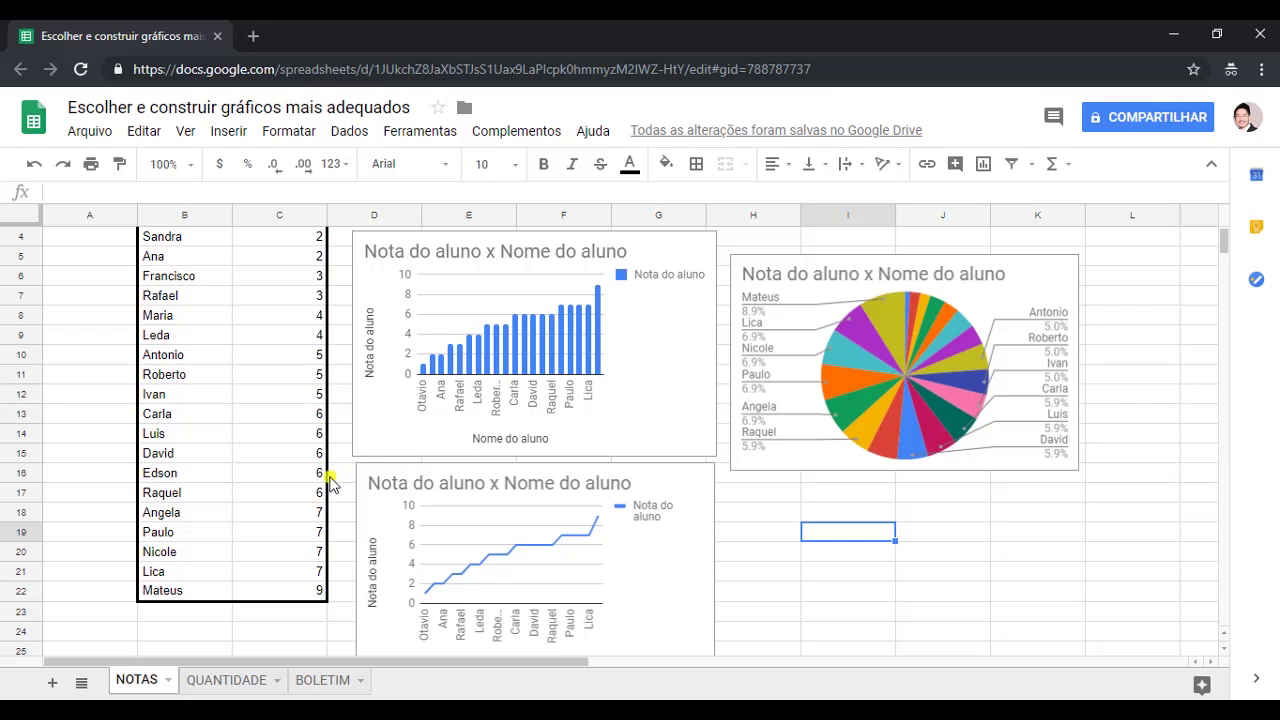
scroll(303, 502, up, 1)
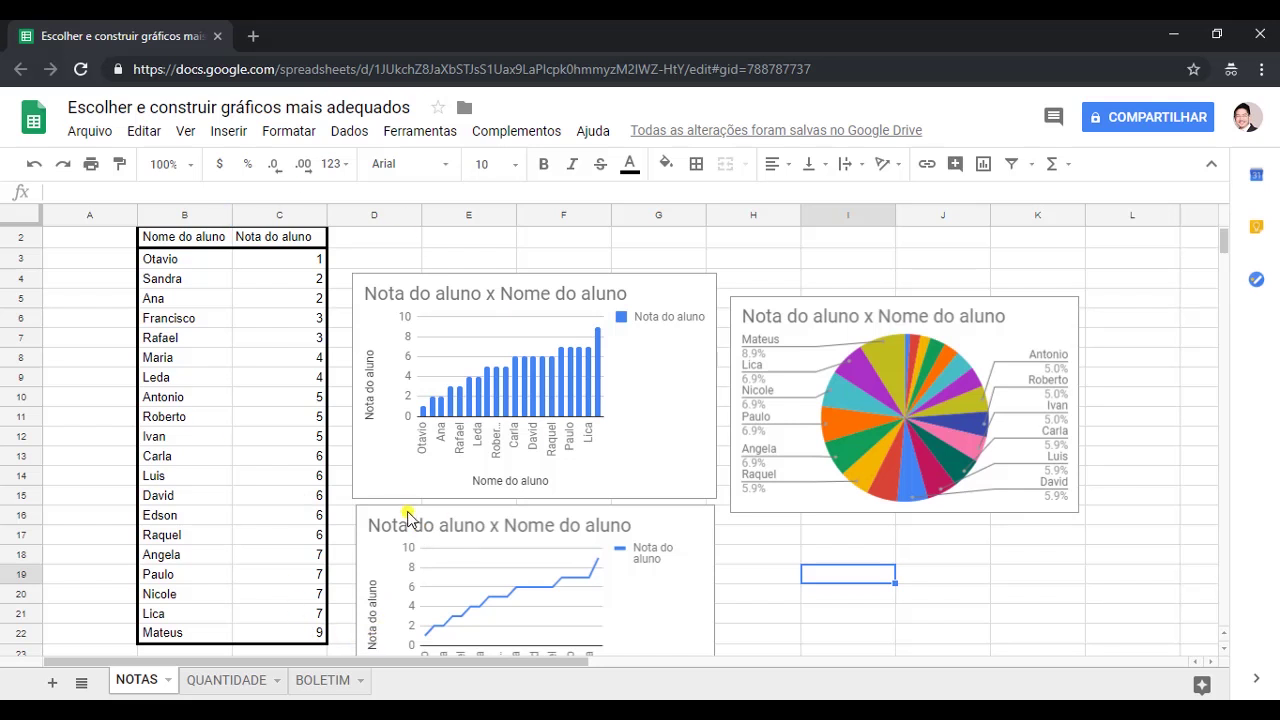
click(401, 471)
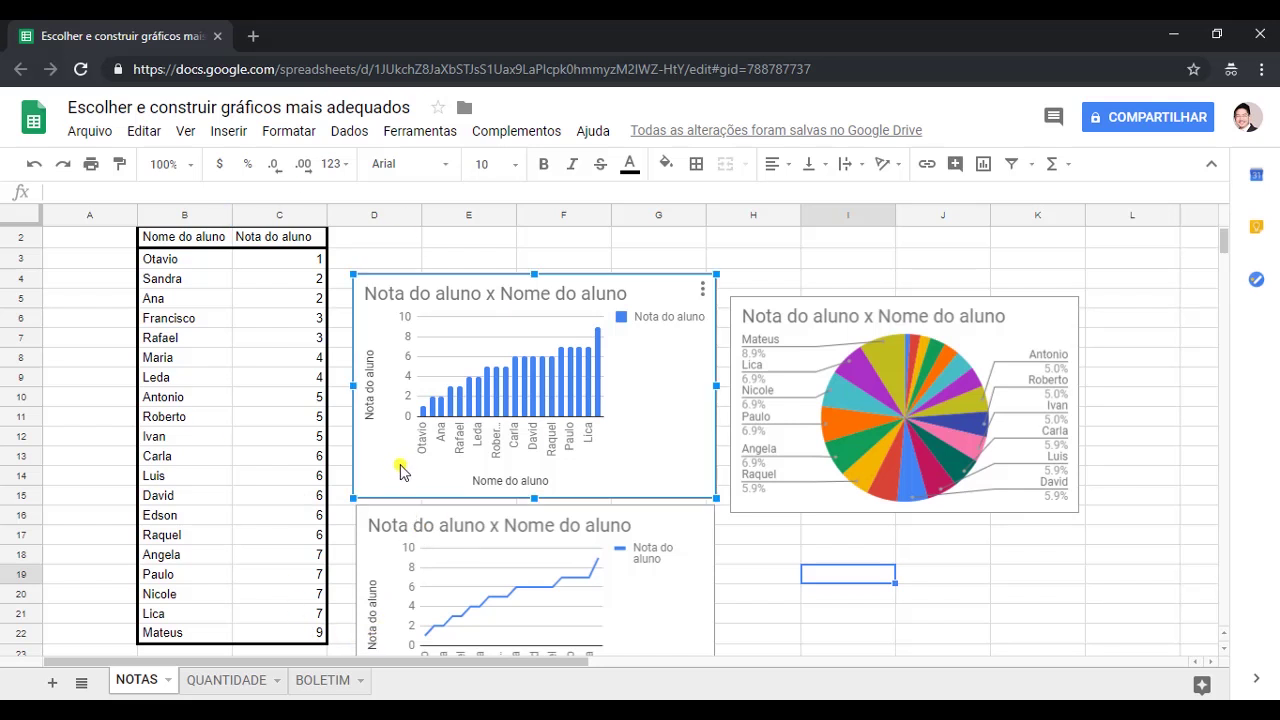
scroll(401, 471, down, 1)
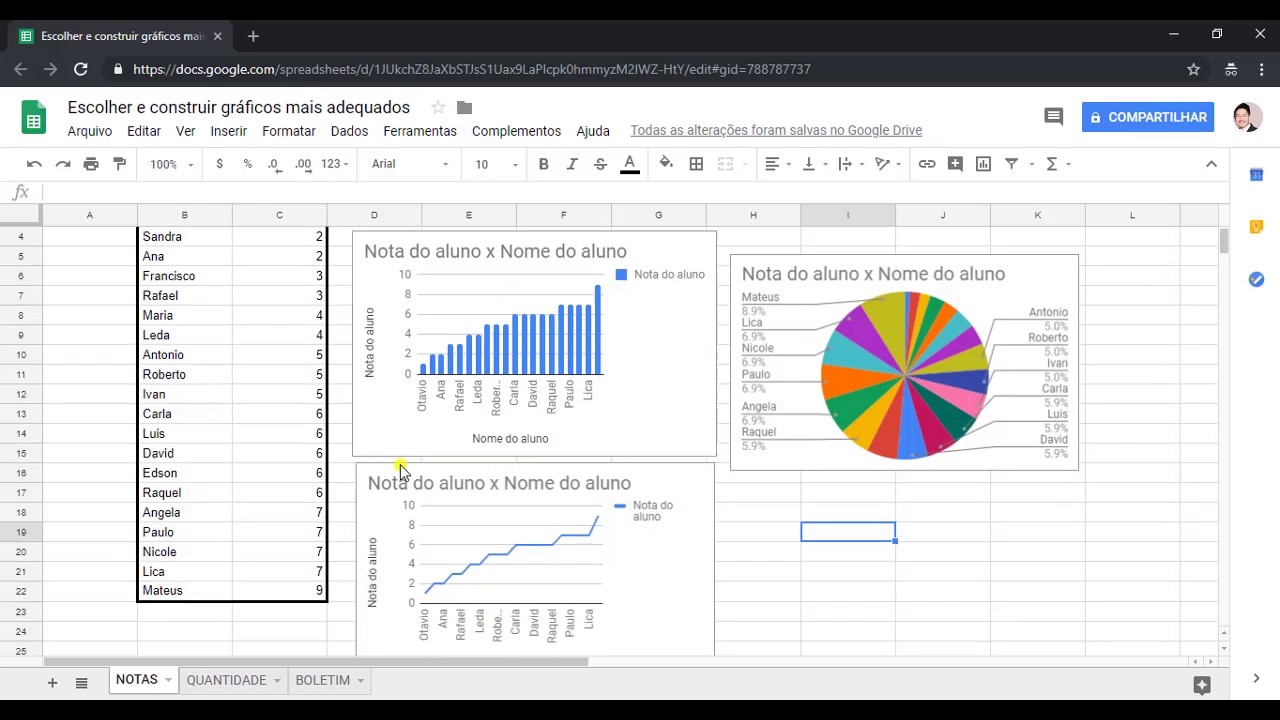
click(376, 502)
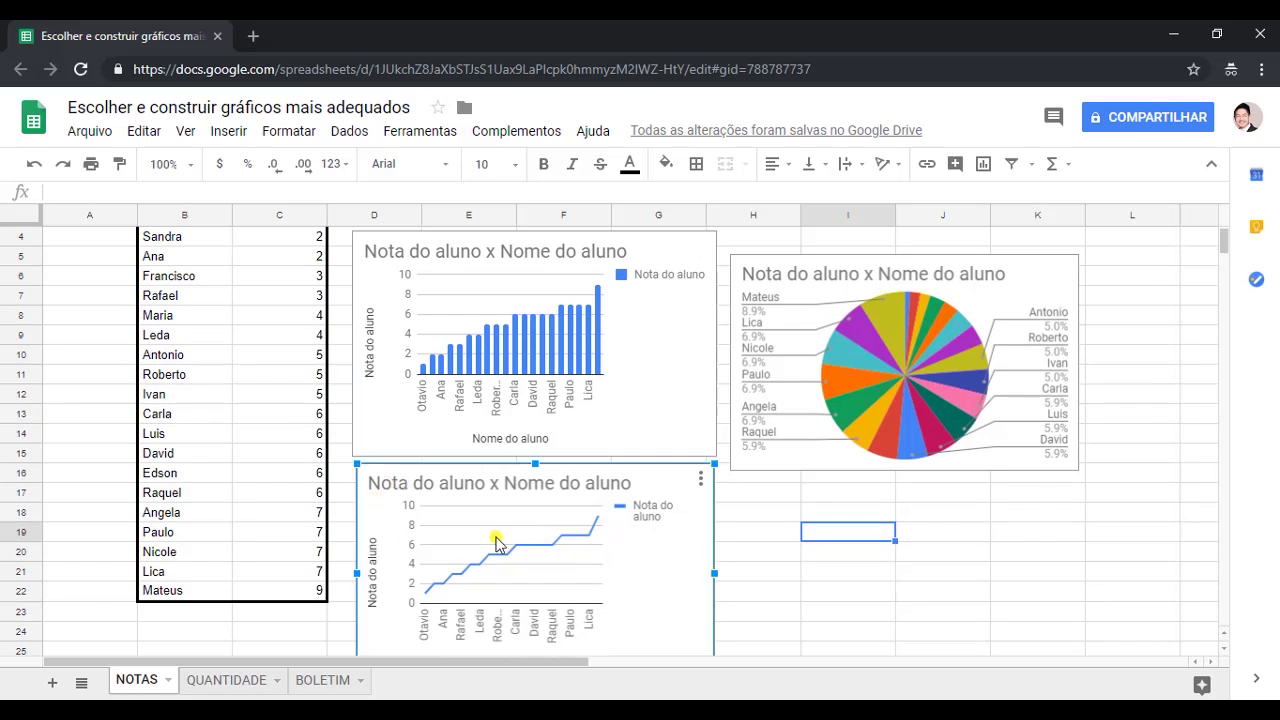
mouse_move(424, 598)
mouse_move(552, 548)
- Examine the progression of grades in column C to judge whether a line chart suits independent students
click(268, 590)
scroll(270, 594, up, 1)
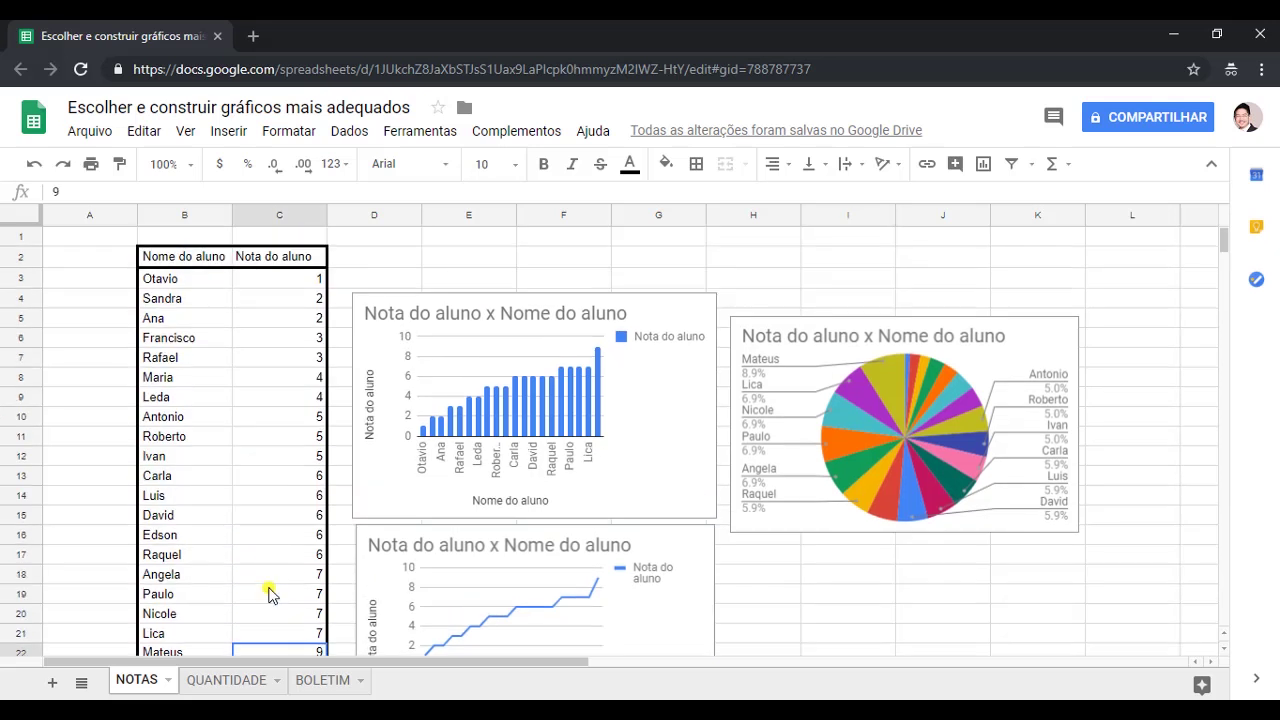
drag(268, 594, 272, 275)
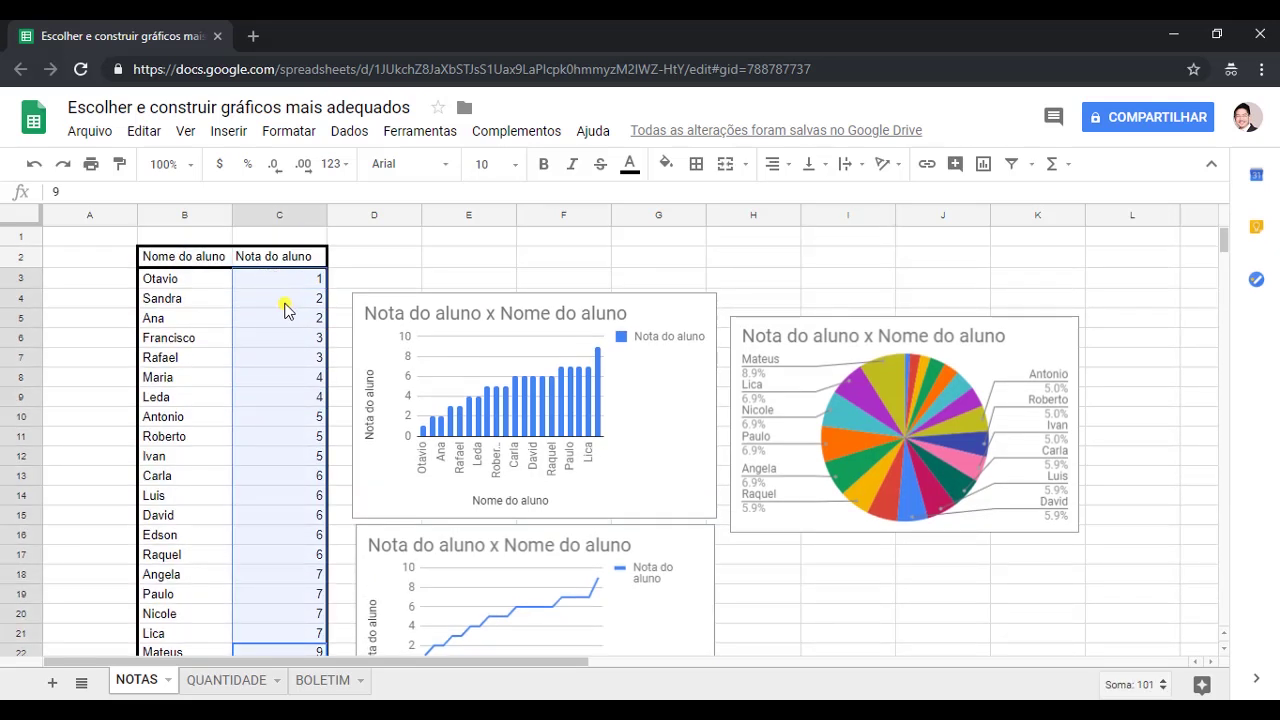
scroll(310, 378, down, 1)
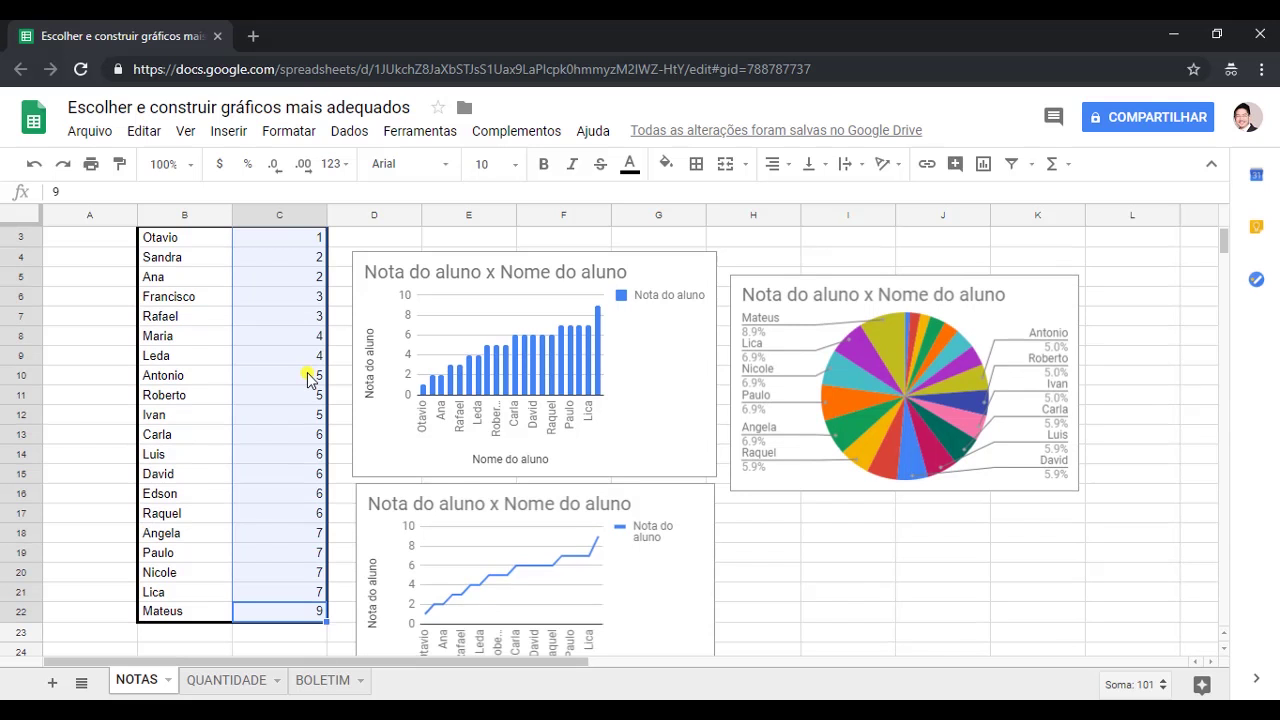
scroll(310, 378, up, 1)
click(284, 281)
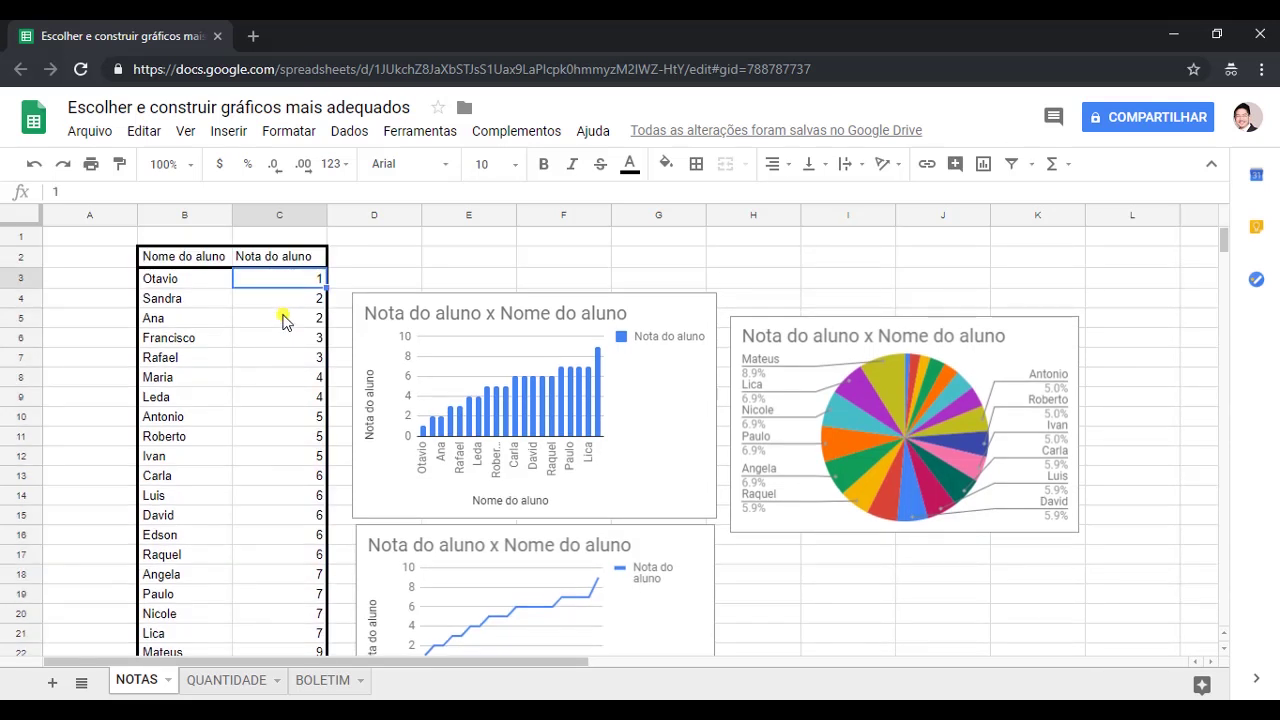
click(283, 320)
drag(283, 286, 287, 380)
click(286, 380)
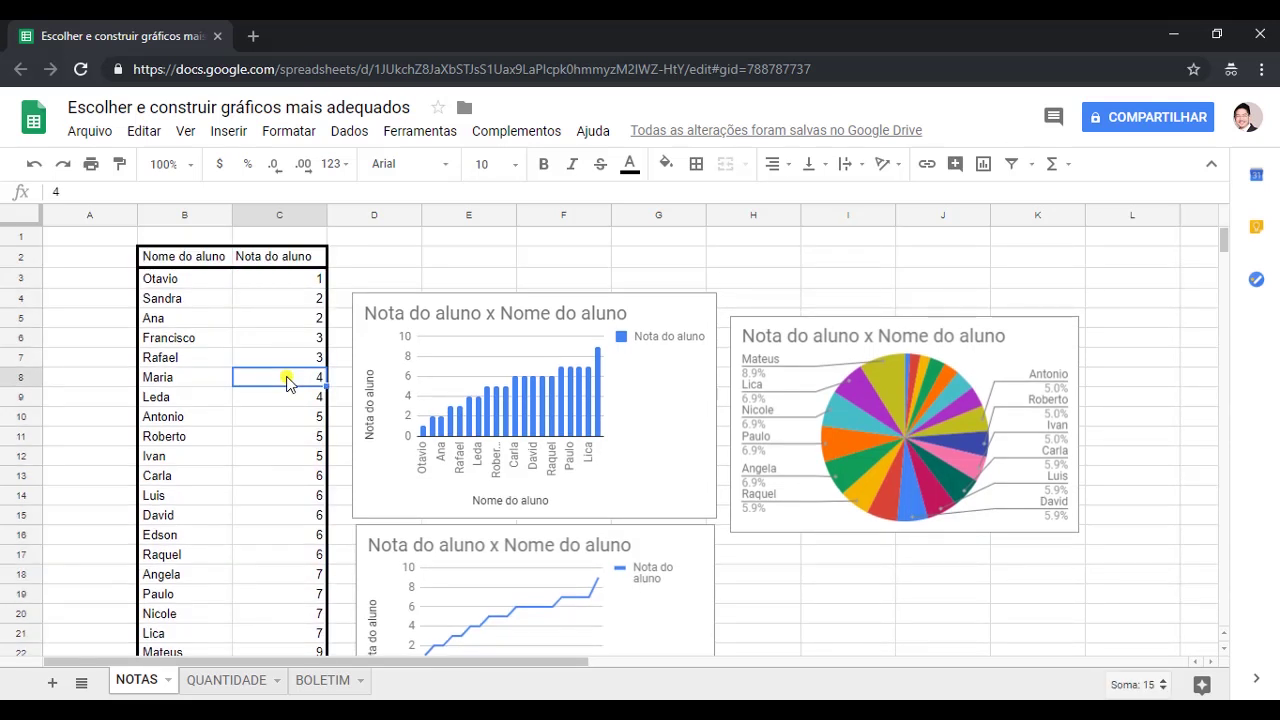
drag(270, 286, 286, 449)
click(286, 449)
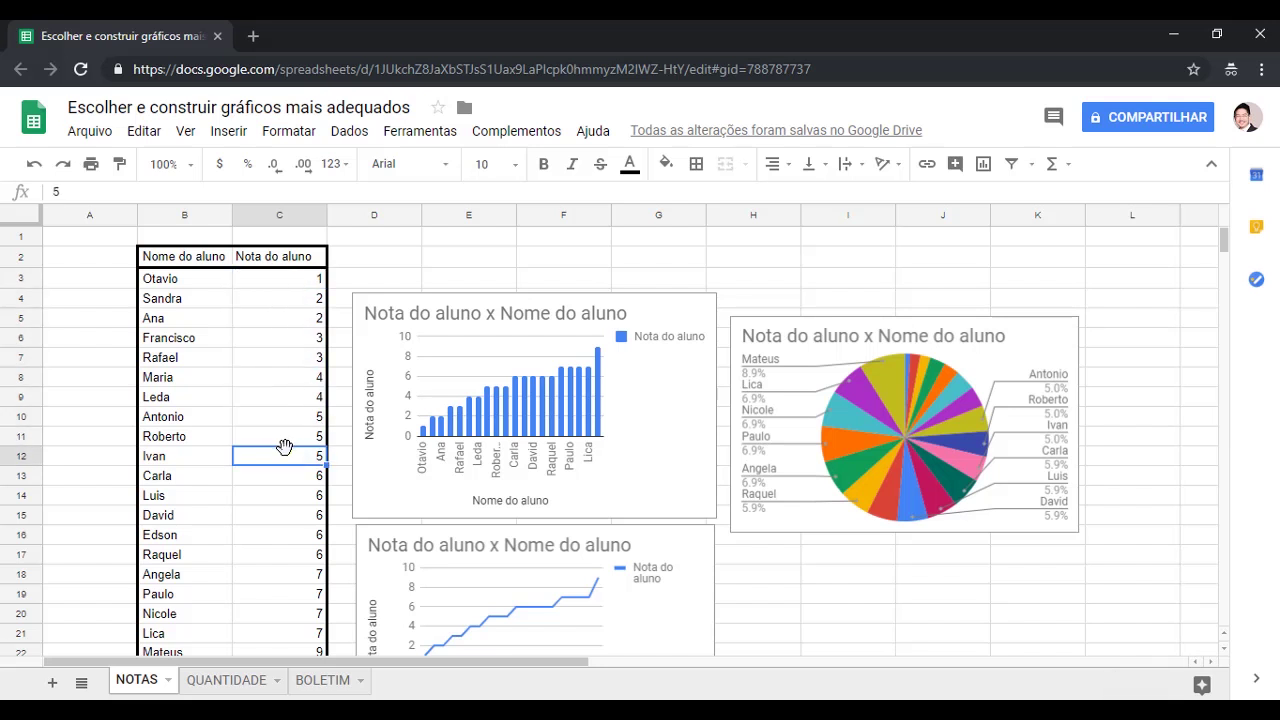
- Compare the line, column and pie charts, and inspect the pie chart's slices and percentages
scroll(284, 447, down, 1)
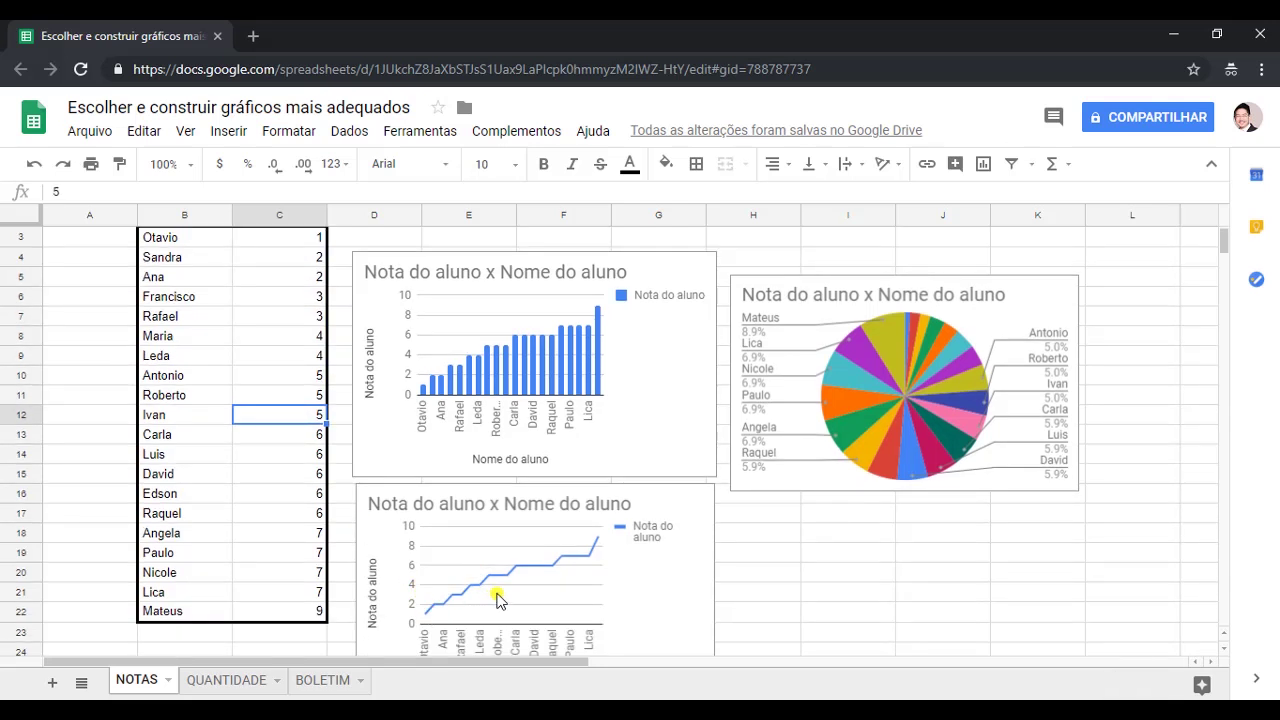
scroll(630, 527, down, 1)
click(814, 512)
scroll(814, 514, up, 2)
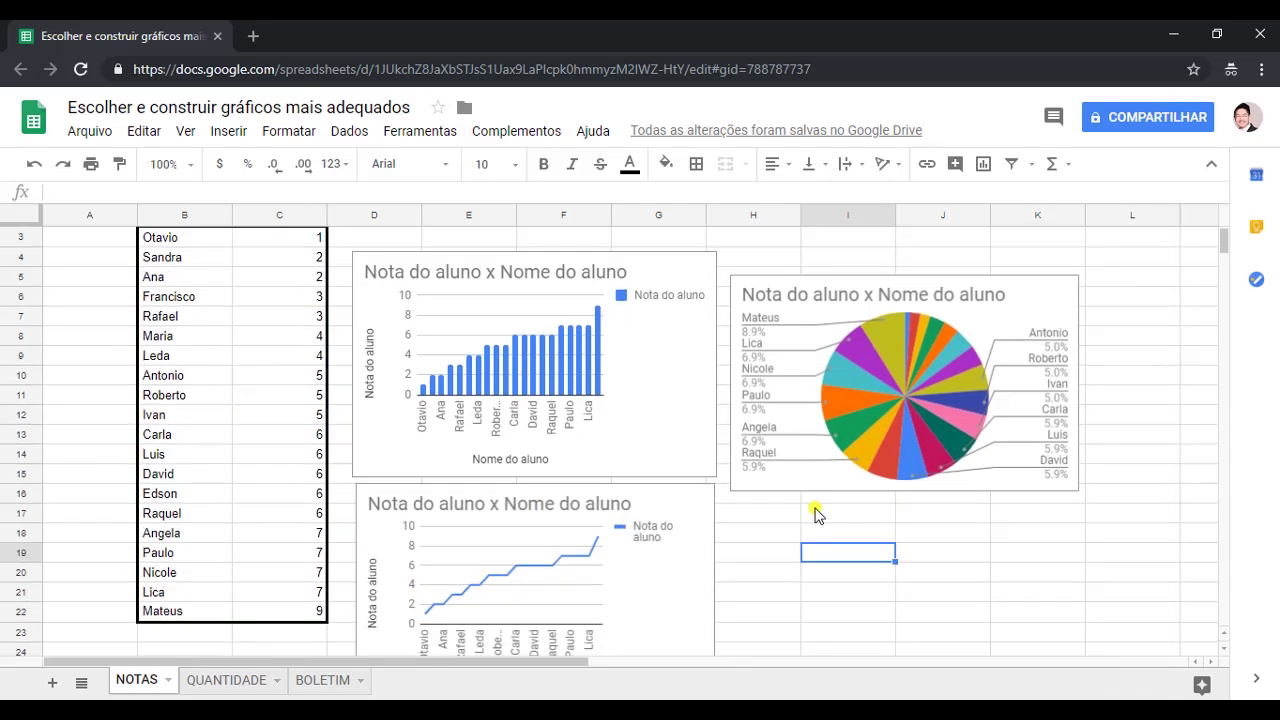
click(683, 491)
click(770, 507)
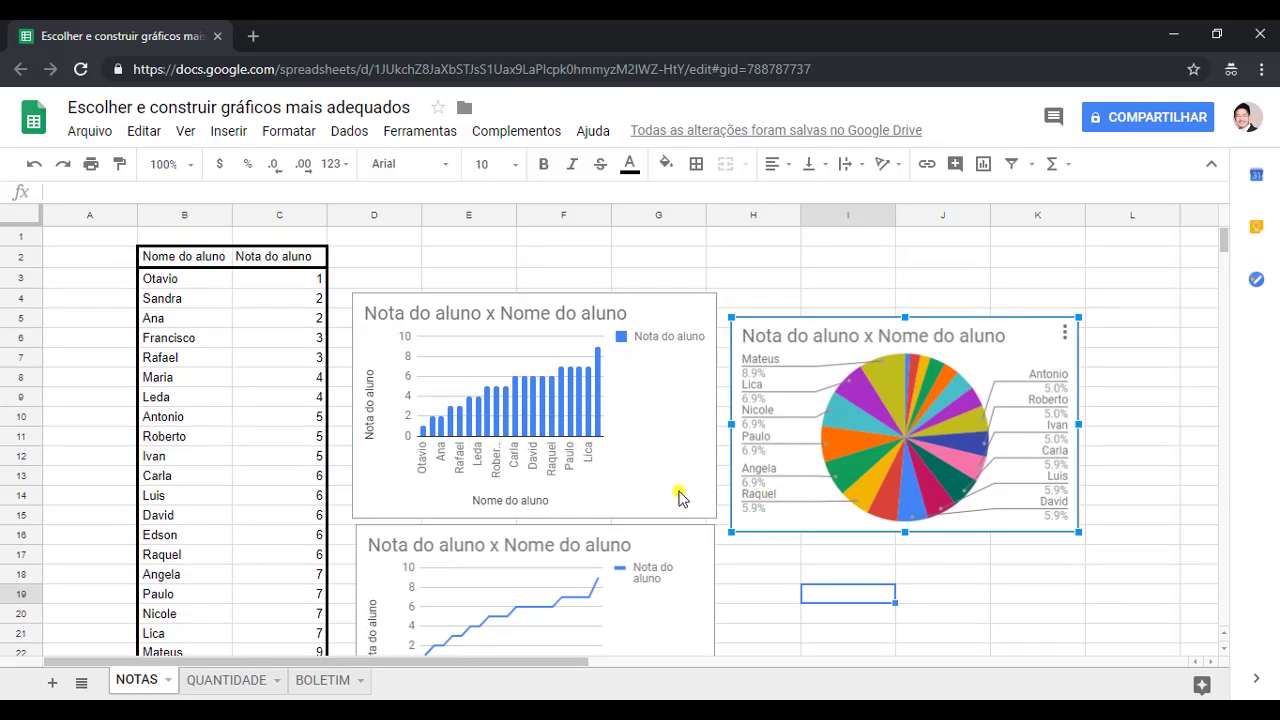
click(680, 491)
click(814, 509)
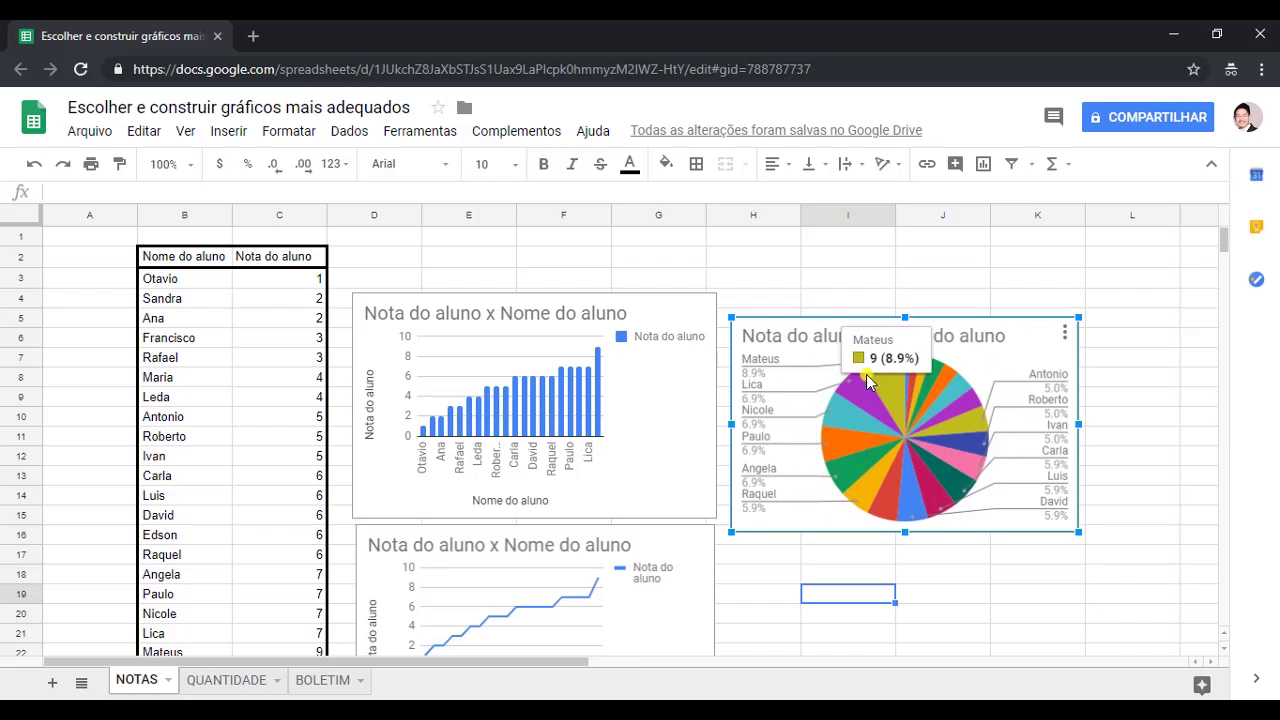
- Inspect individual slices of the pie chart and compare the largest slice with the grade in C22
mouse_move(819, 392)
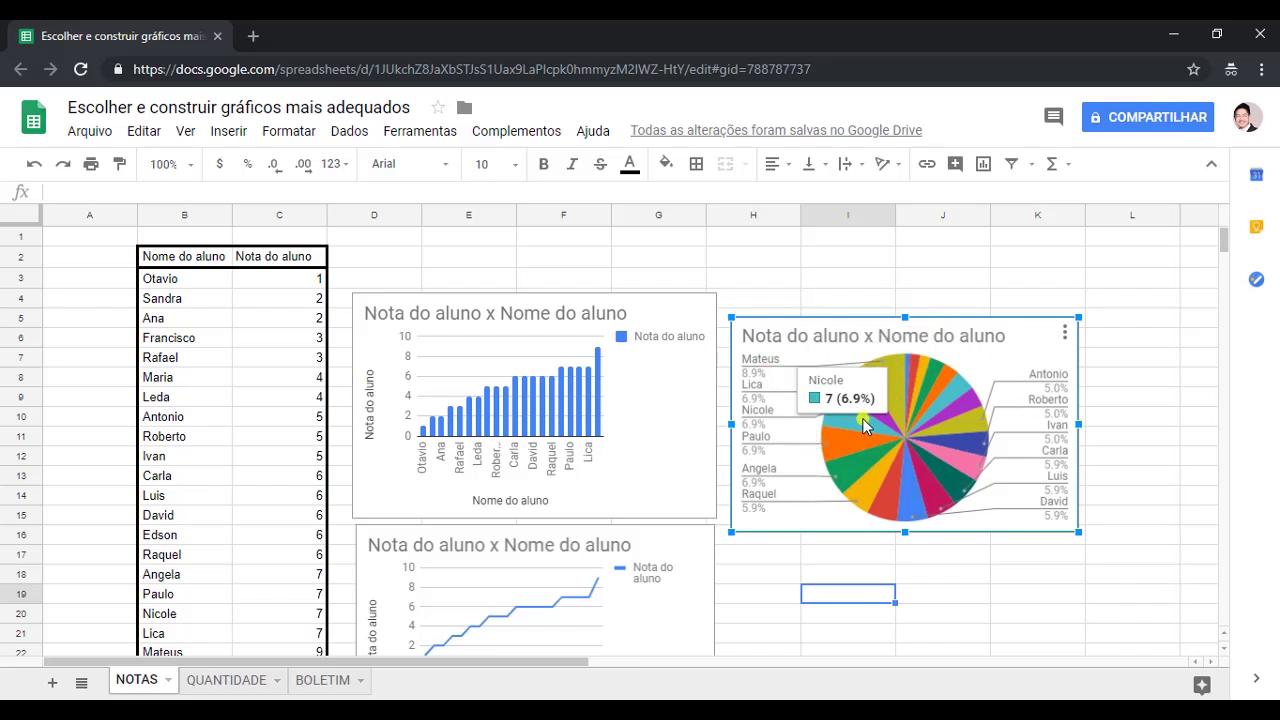
mouse_move(958, 440)
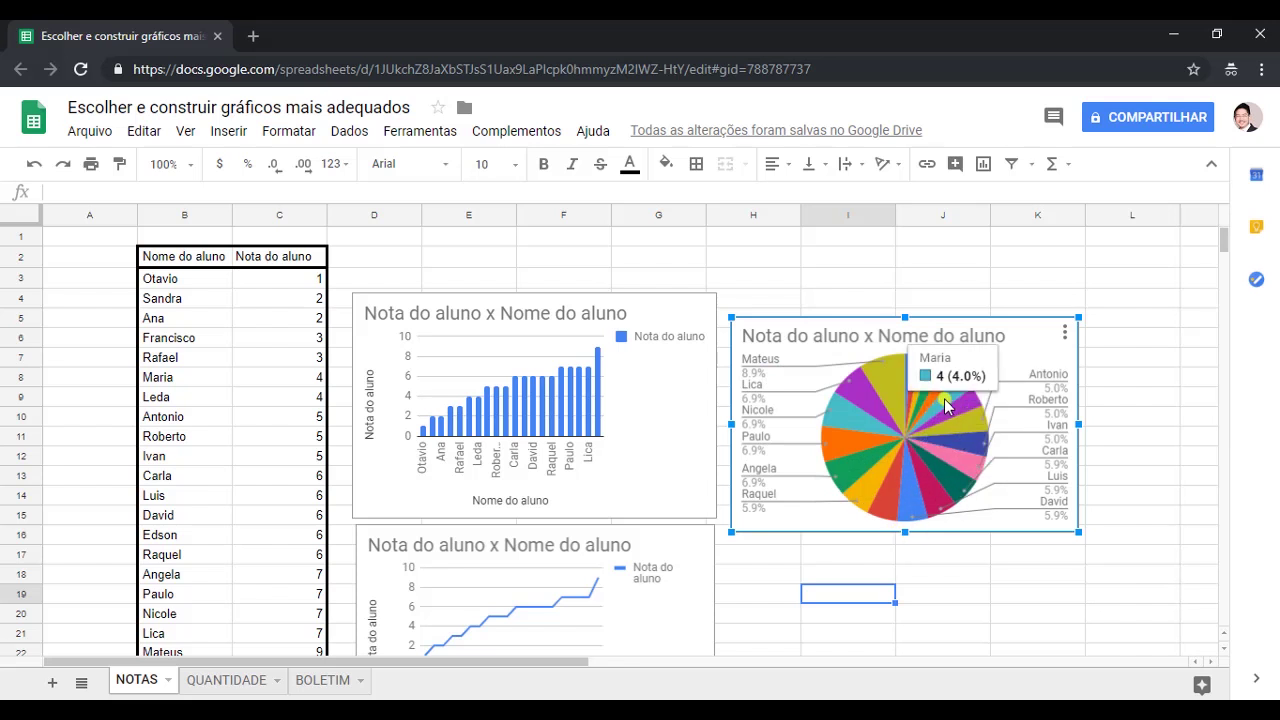
mouse_move(881, 484)
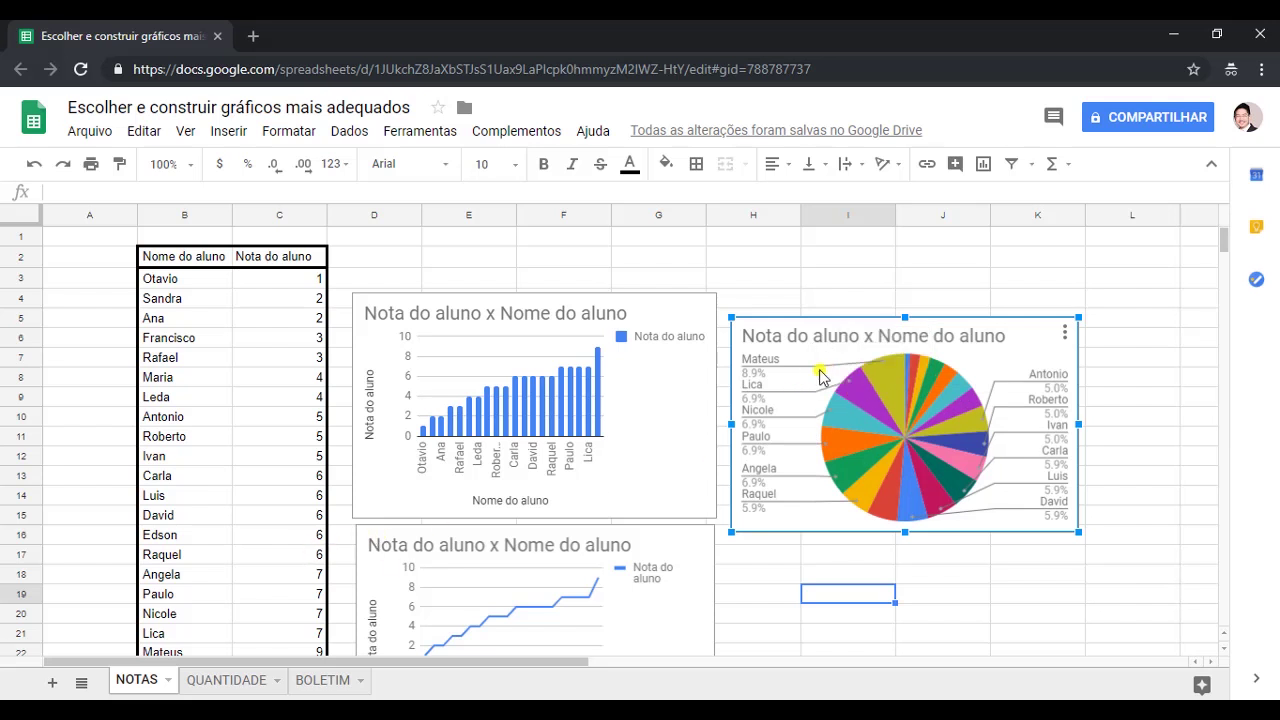
scroll(73, 538, down, 1)
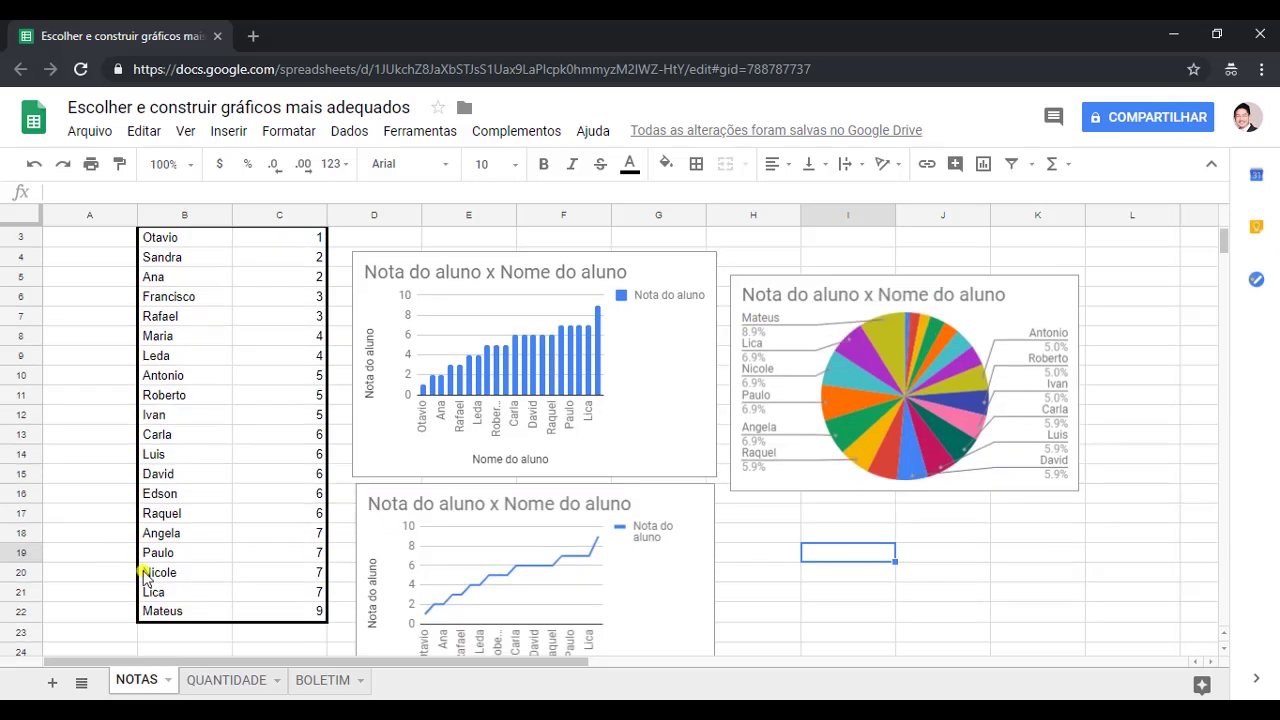
click(257, 617)
click(889, 344)
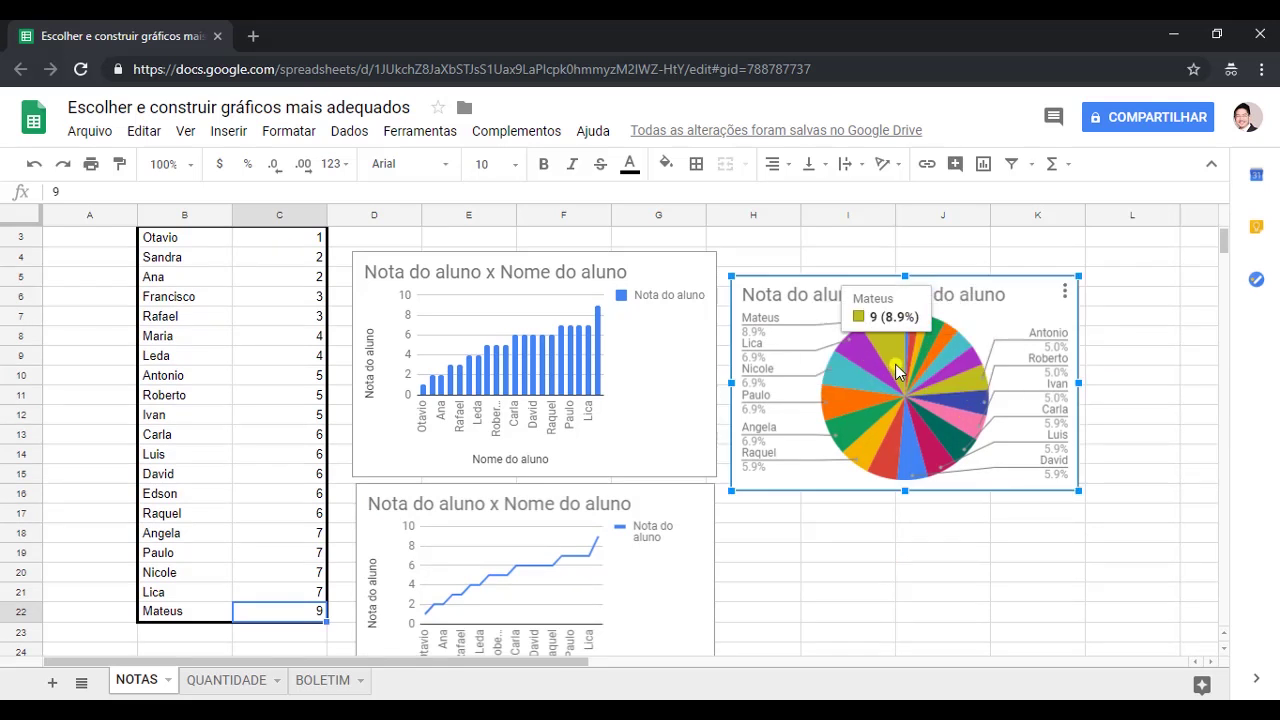
mouse_move(873, 359)
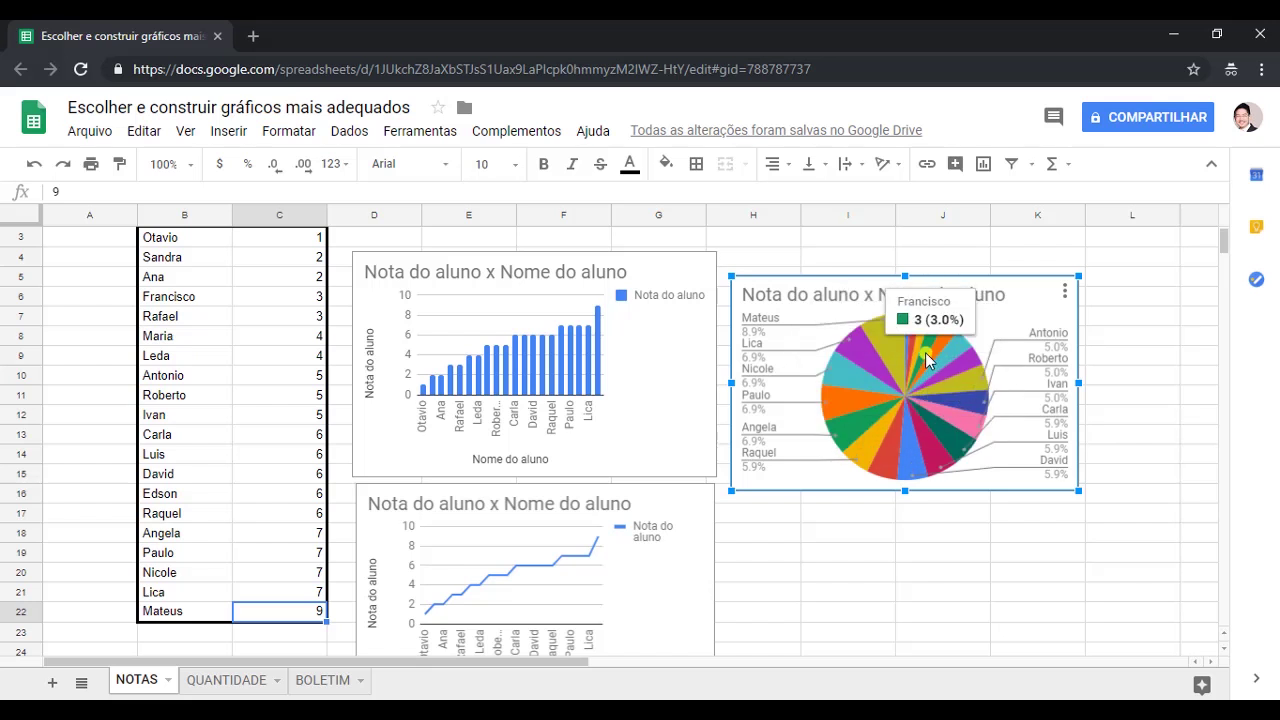
- Check how the pie chart's percentages relate to the individual grades in column C
scroll(320, 395, up, 1)
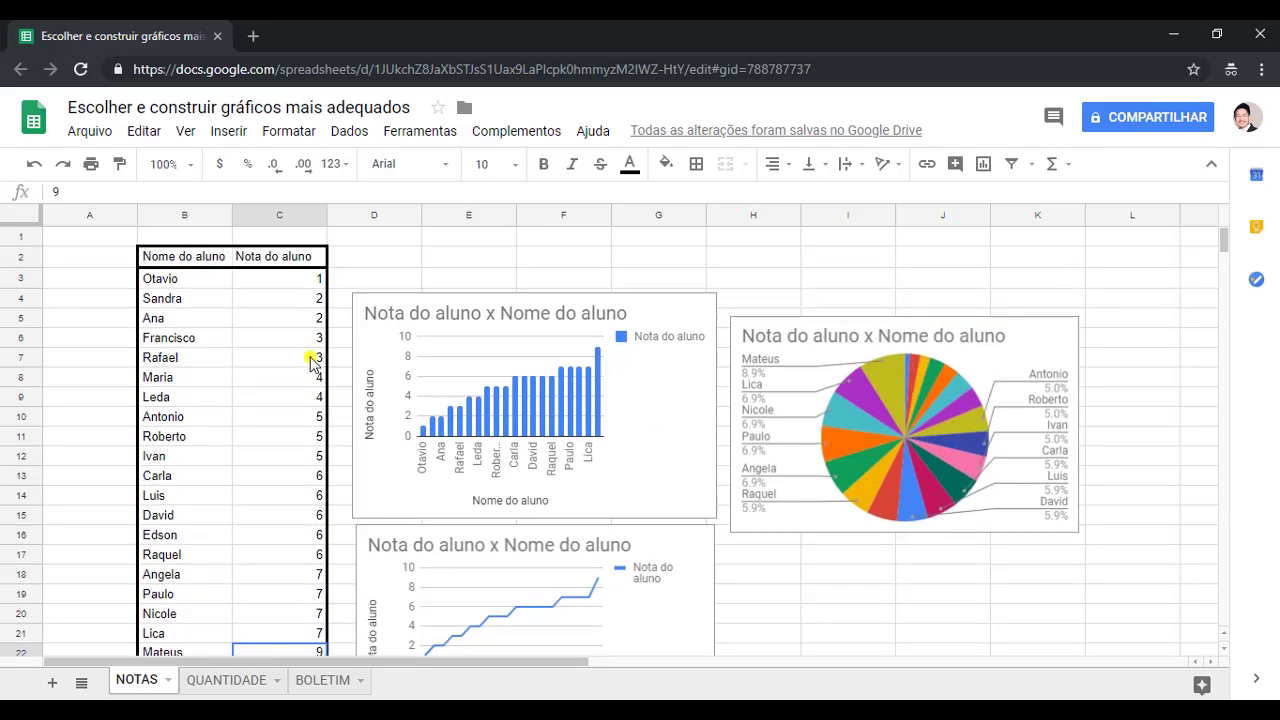
click(768, 381)
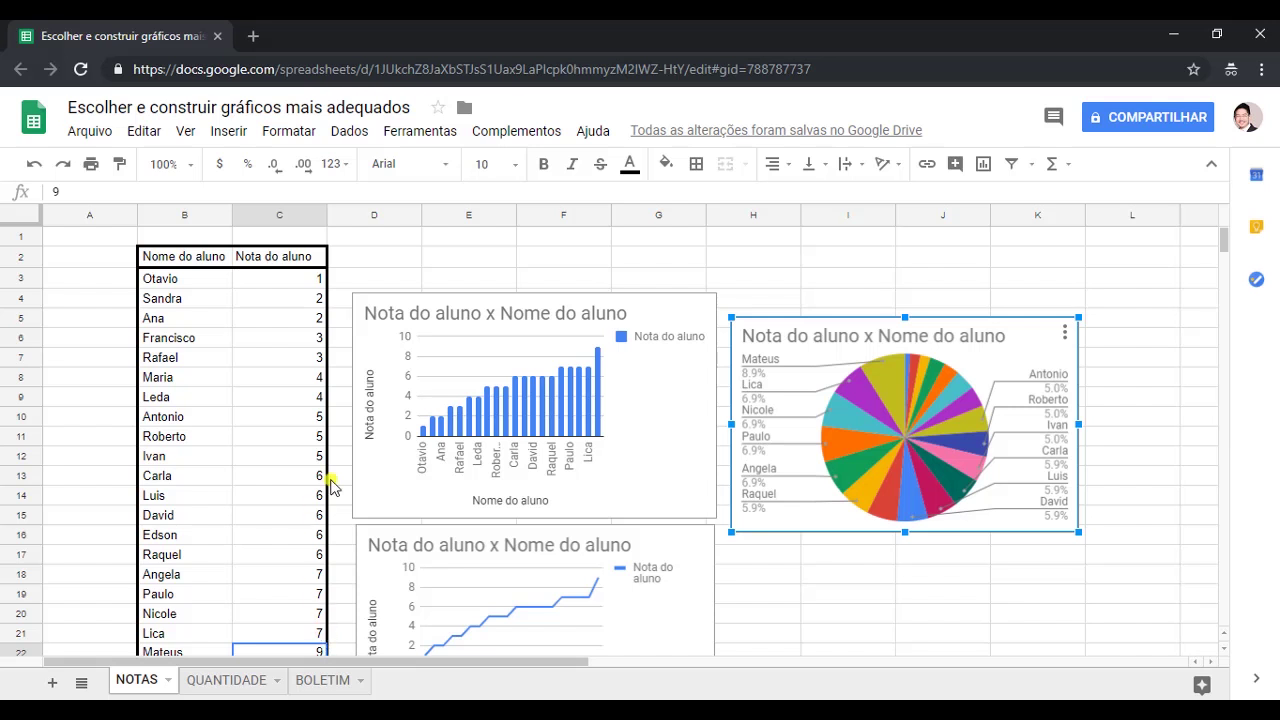
mouse_move(885, 383)
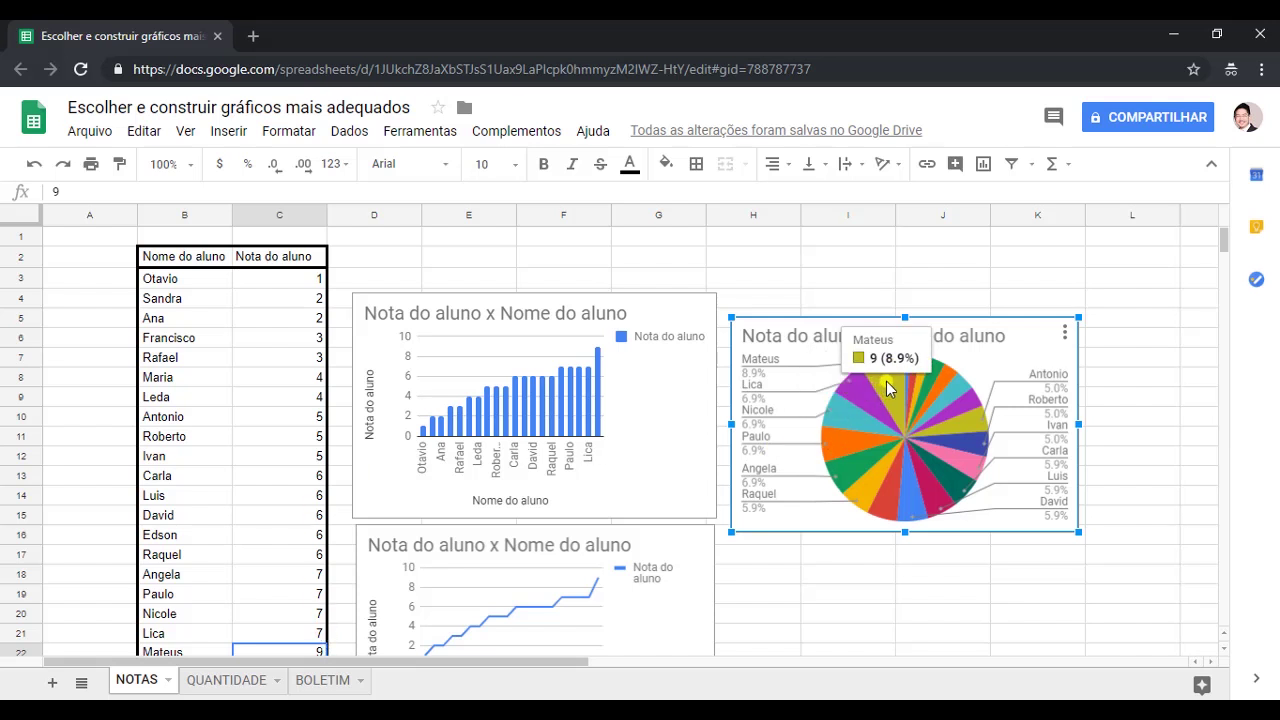
scroll(300, 540, down, 1)
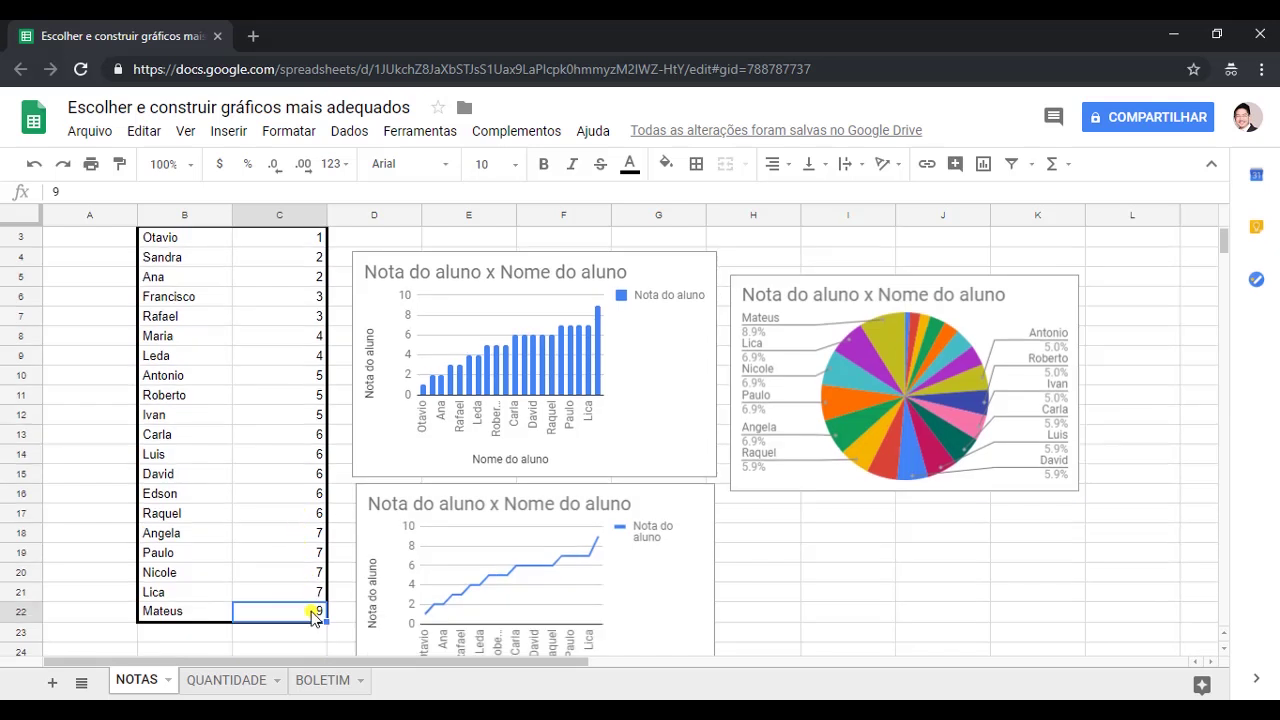
scroll(847, 518, up, 1)
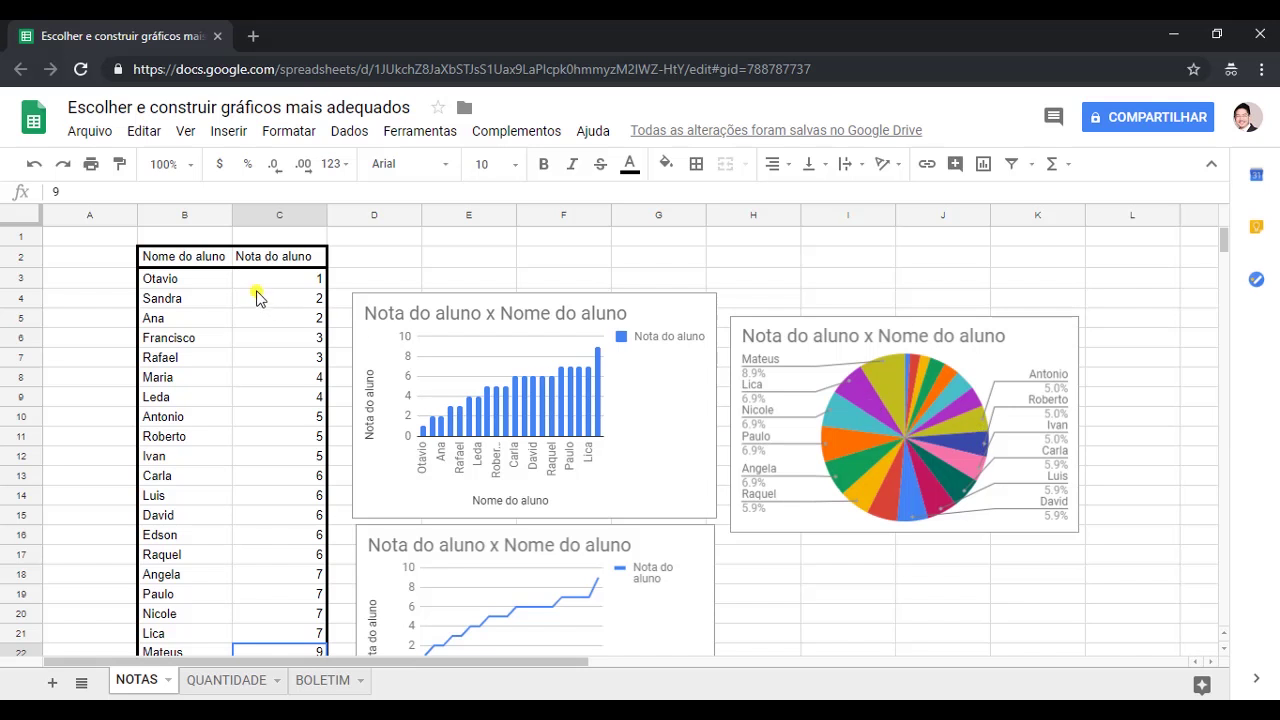
- Examine the Nome do aluno and Nota do aluno headers as the two variables of the table
click(242, 256)
click(215, 258)
click(242, 260)
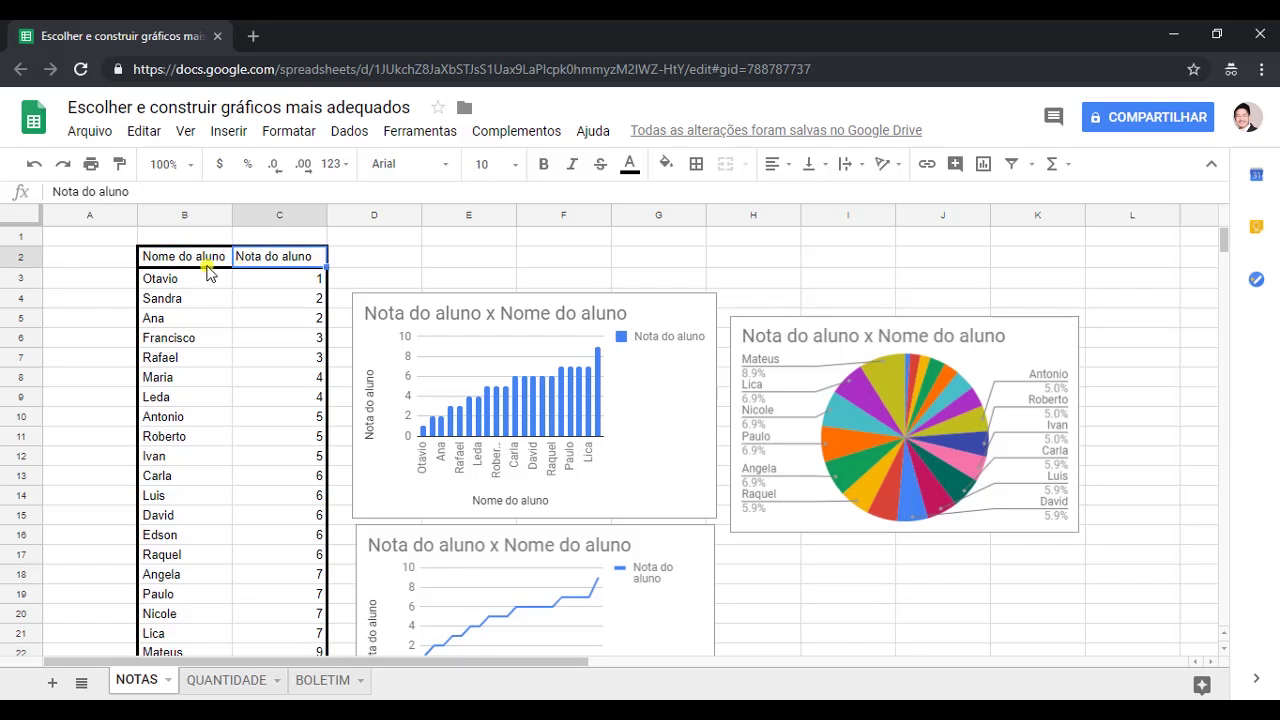
drag(206, 262, 320, 262)
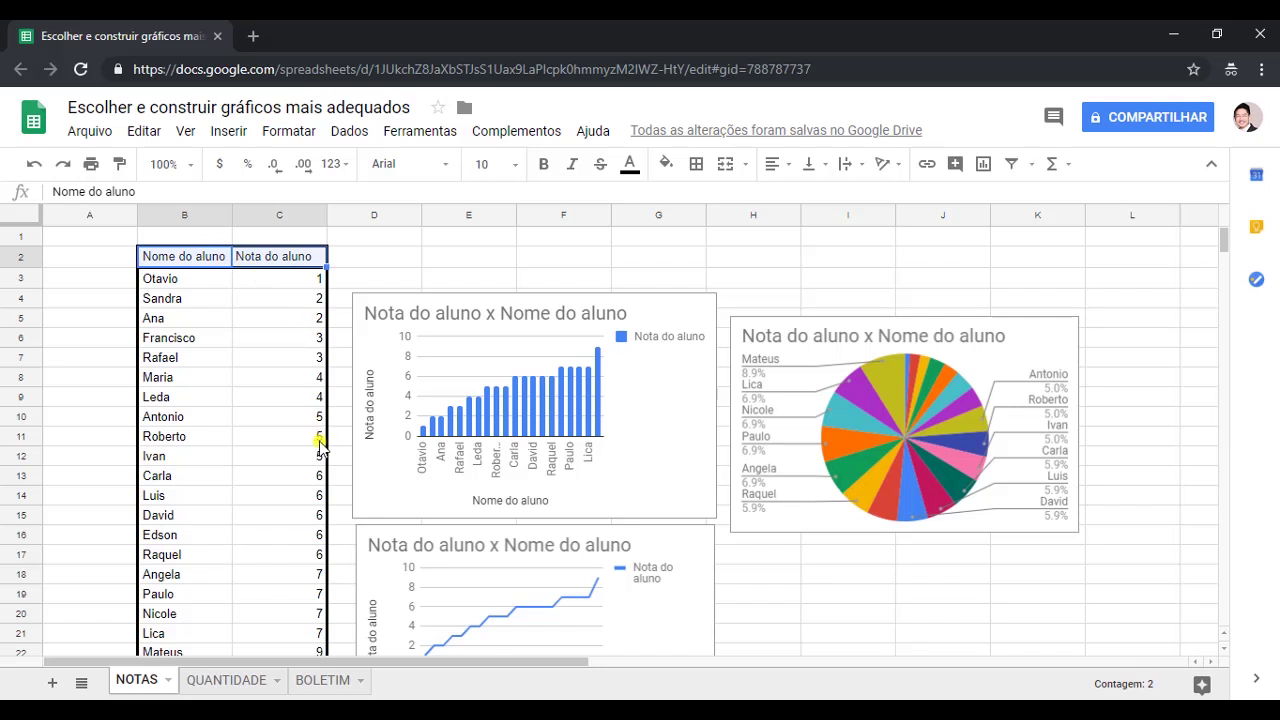
- Inspect the bars of the column chart and compare them with the pie chart and the grades in the table
click(698, 460)
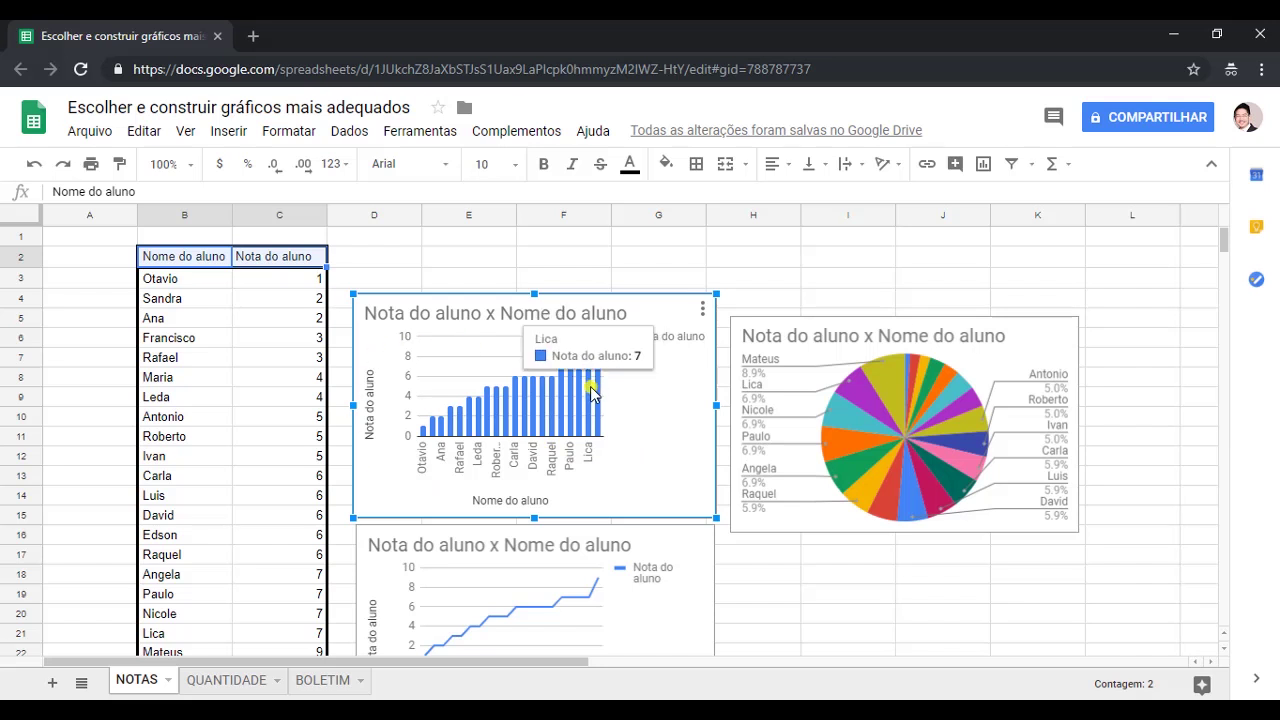
mouse_move(603, 425)
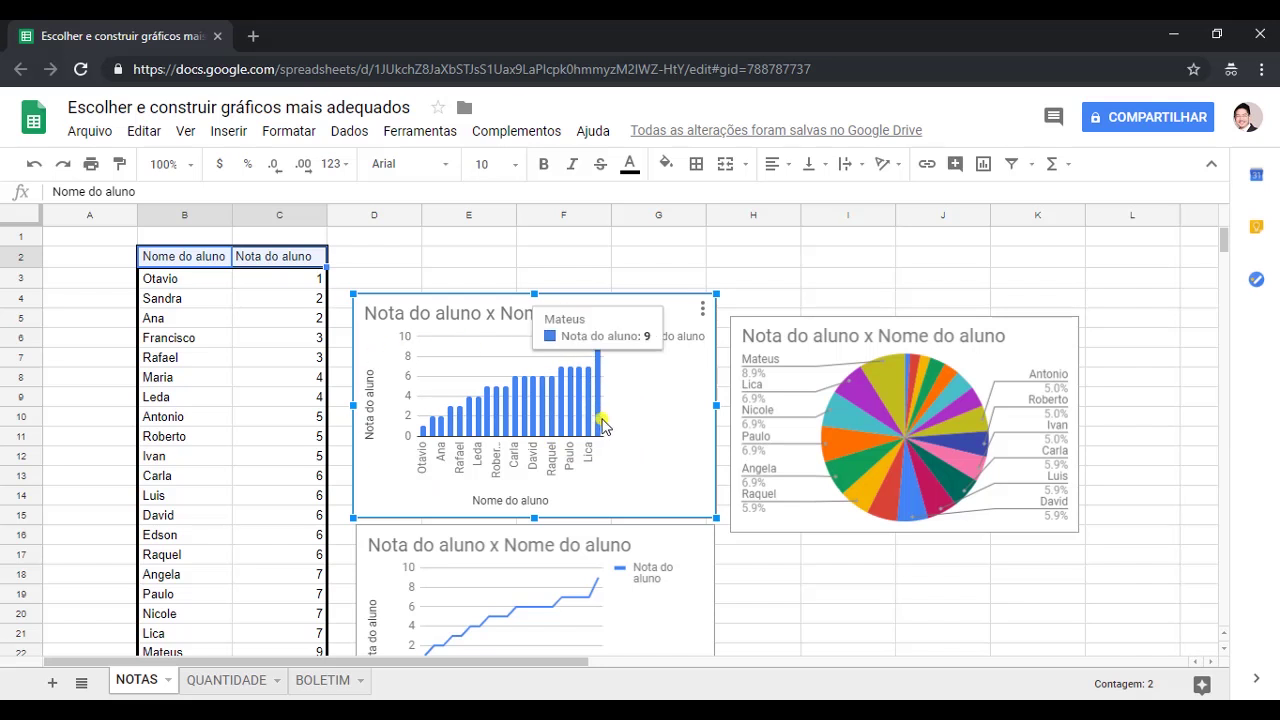
click(825, 422)
click(641, 412)
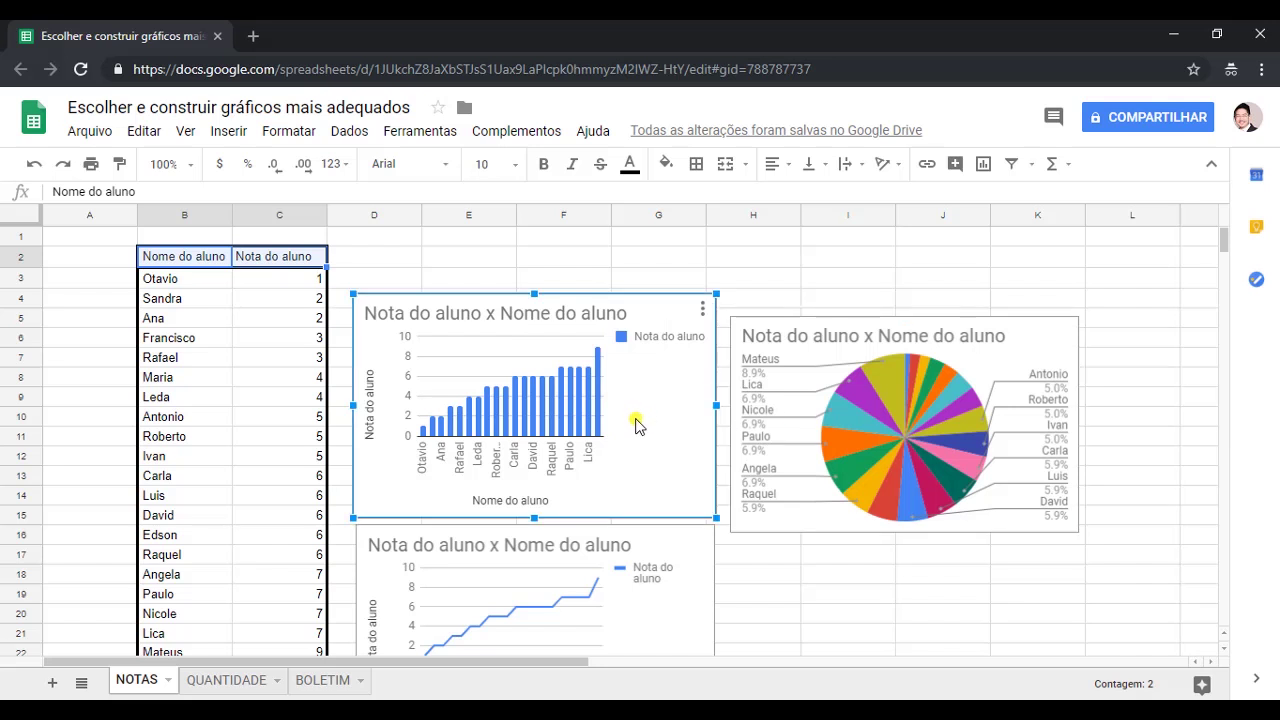
mouse_move(599, 362)
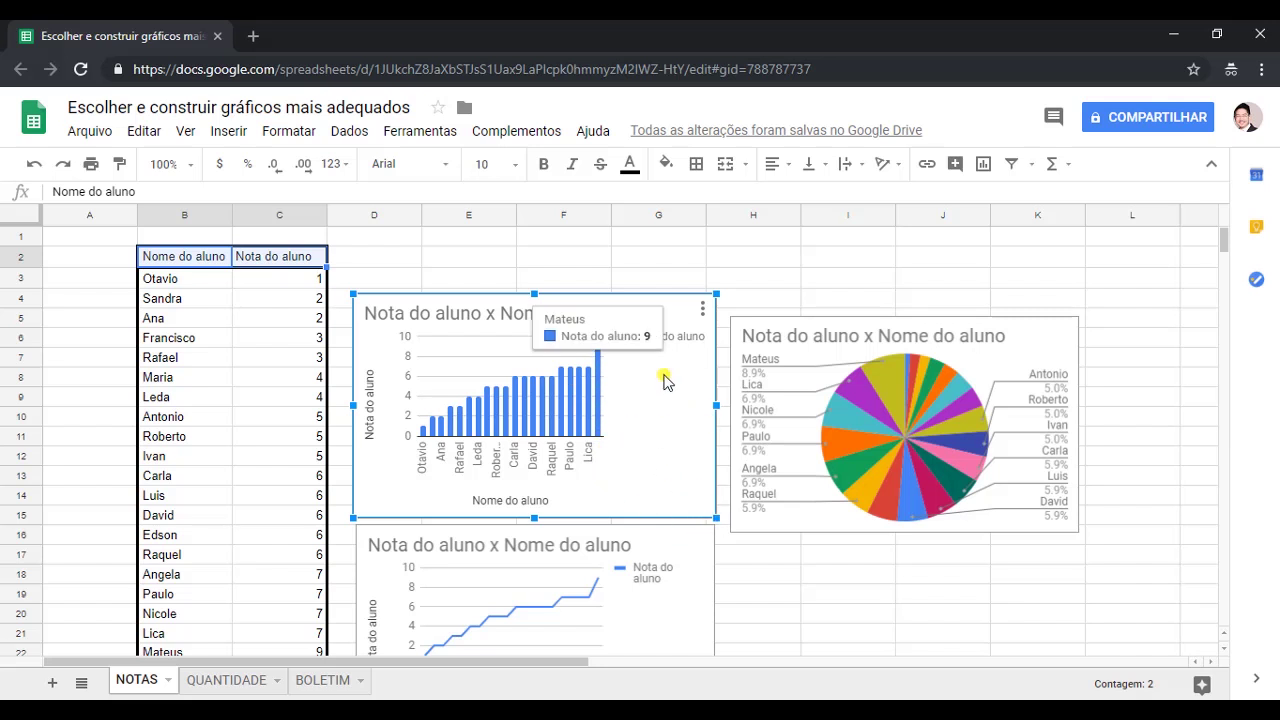
mouse_move(596, 441)
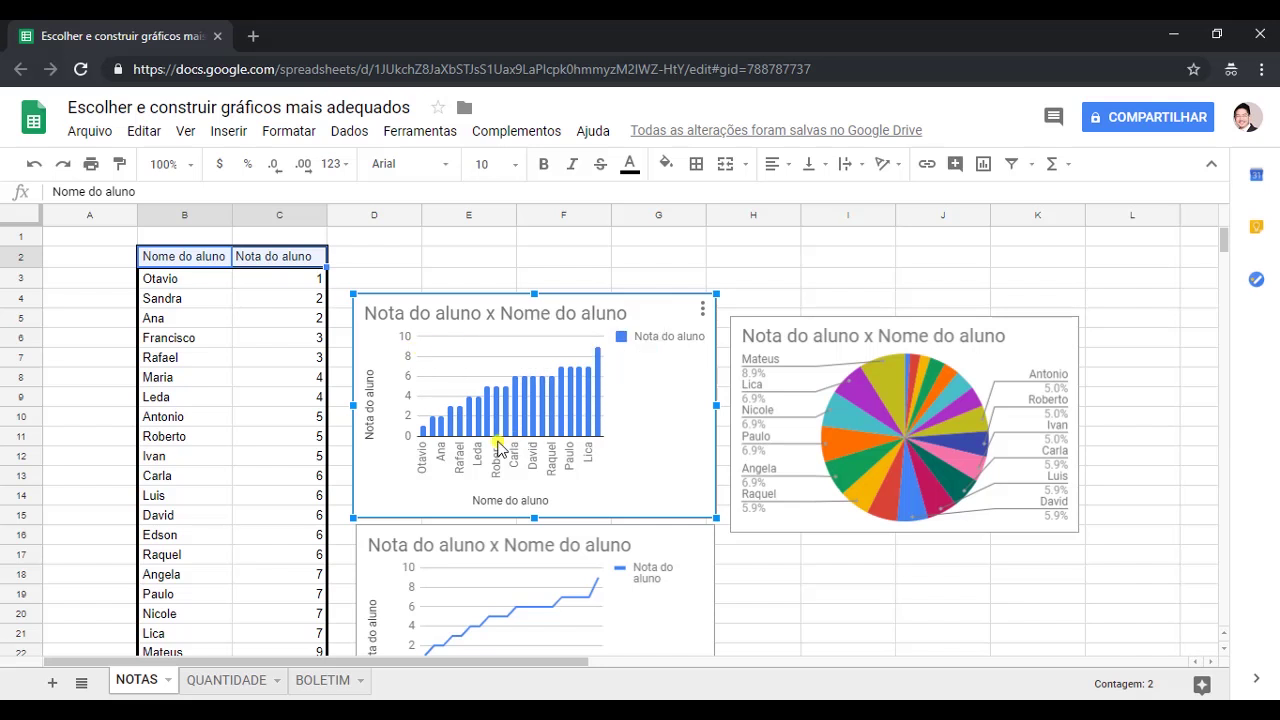
mouse_move(548, 398)
mouse_move(459, 440)
scroll(657, 411, down, 1)
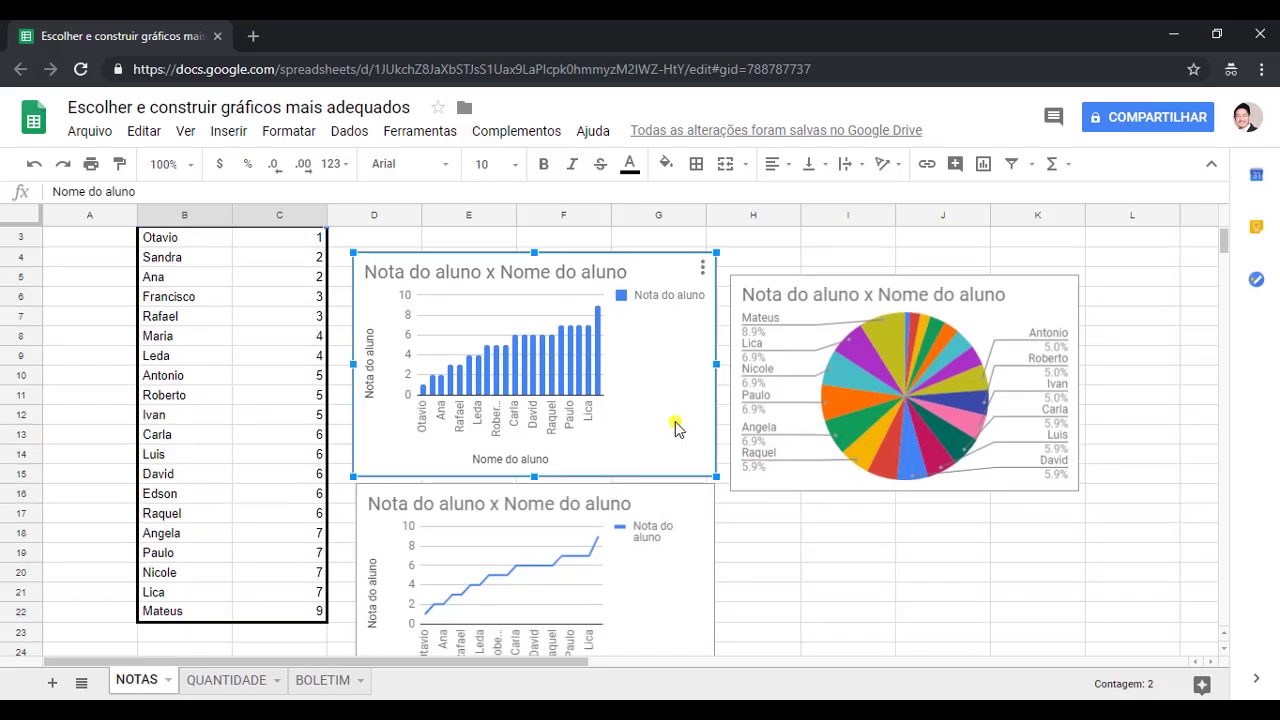
scroll(320, 470, up, 1)
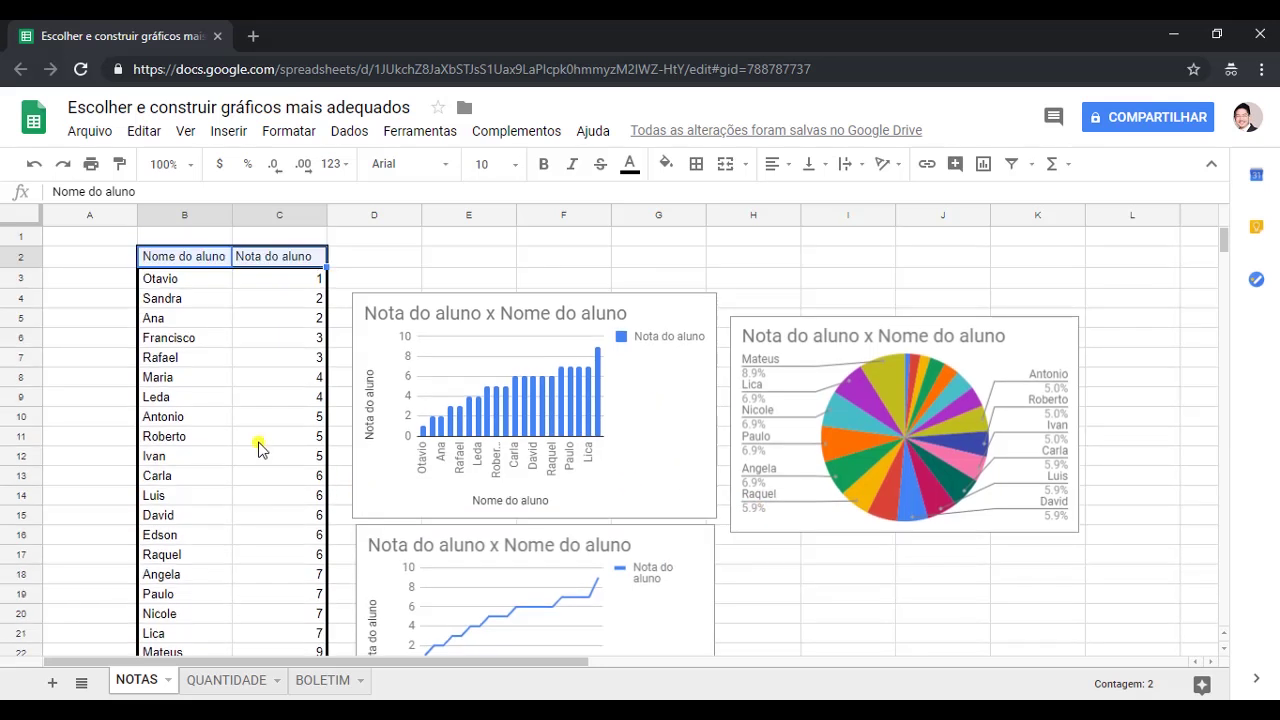
- Review the first student's name and grade, and the repeated grades down column C
click(147, 283)
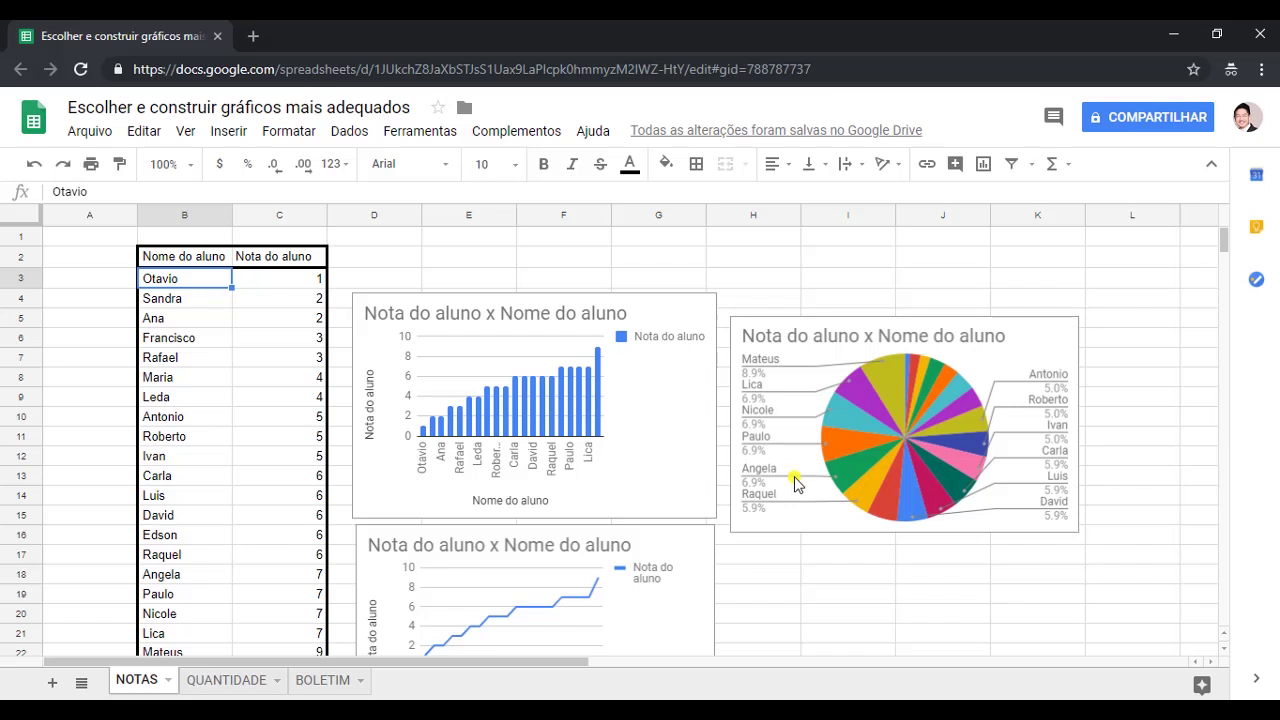
click(305, 281)
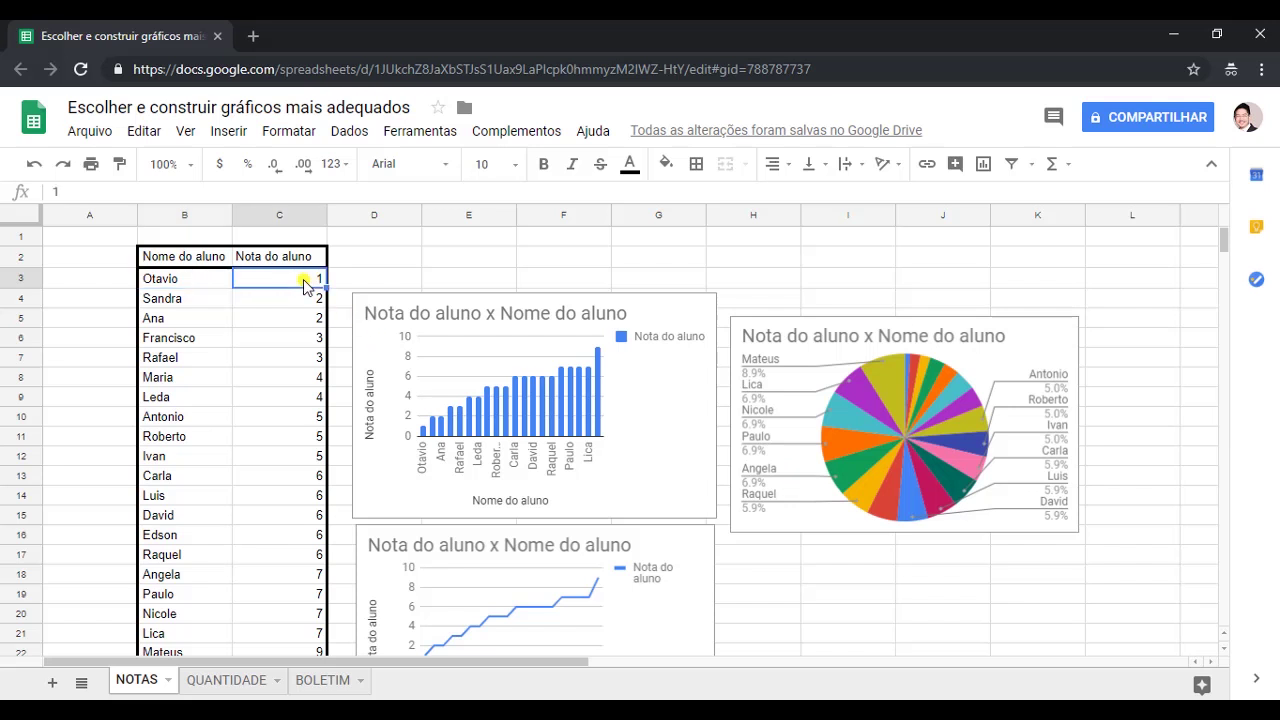
click(300, 298)
drag(296, 284, 294, 540)
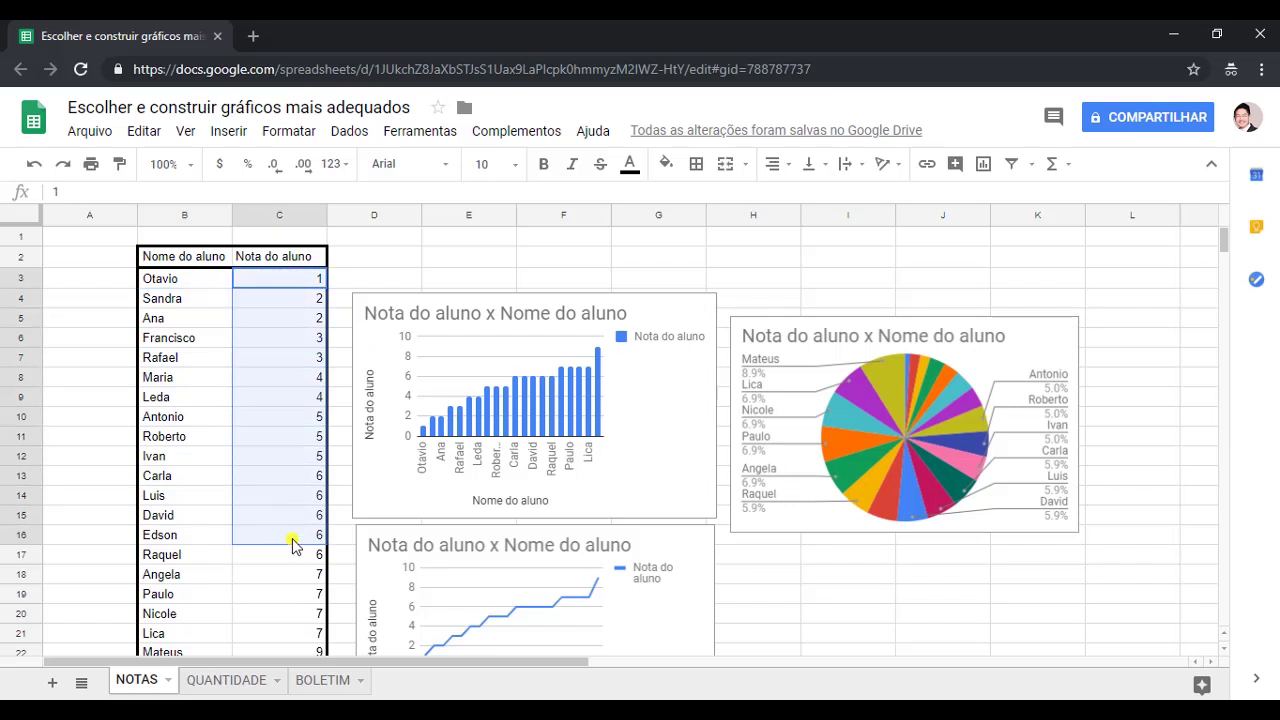
click(295, 540)
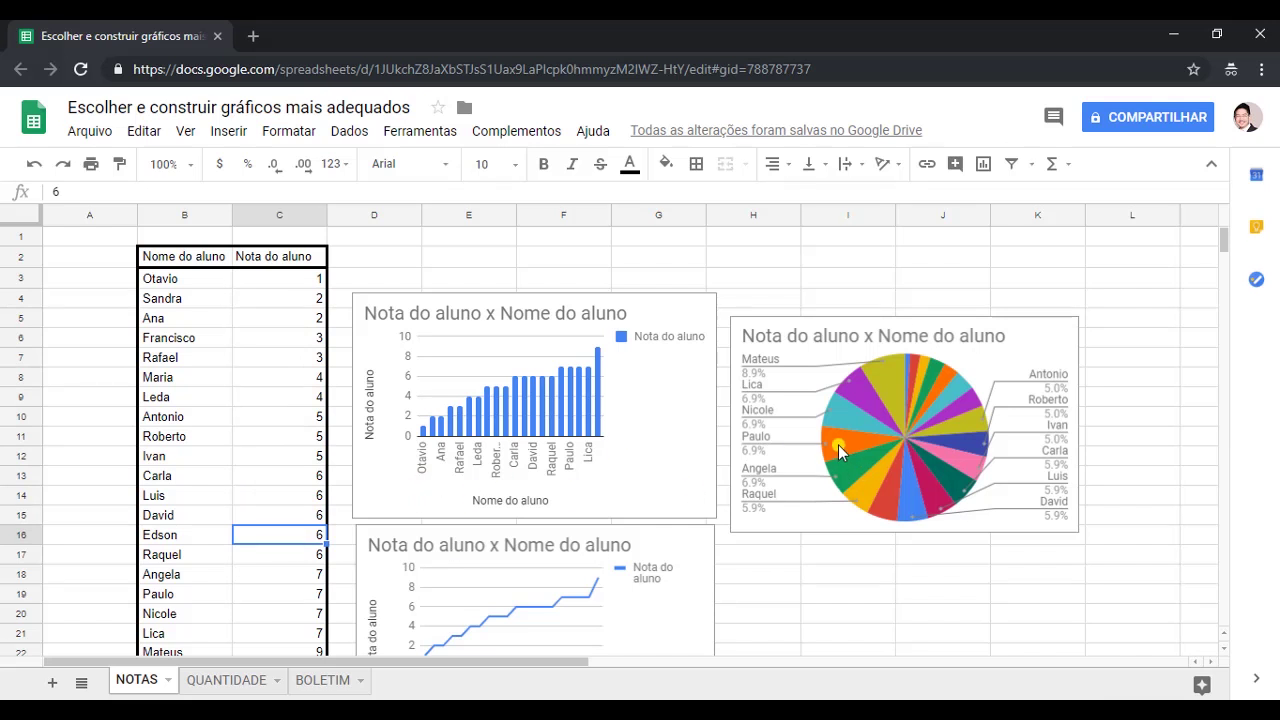
- Open the QUANTIDADE sheet and examine the distinct grades listed in the nota column
click(224, 686)
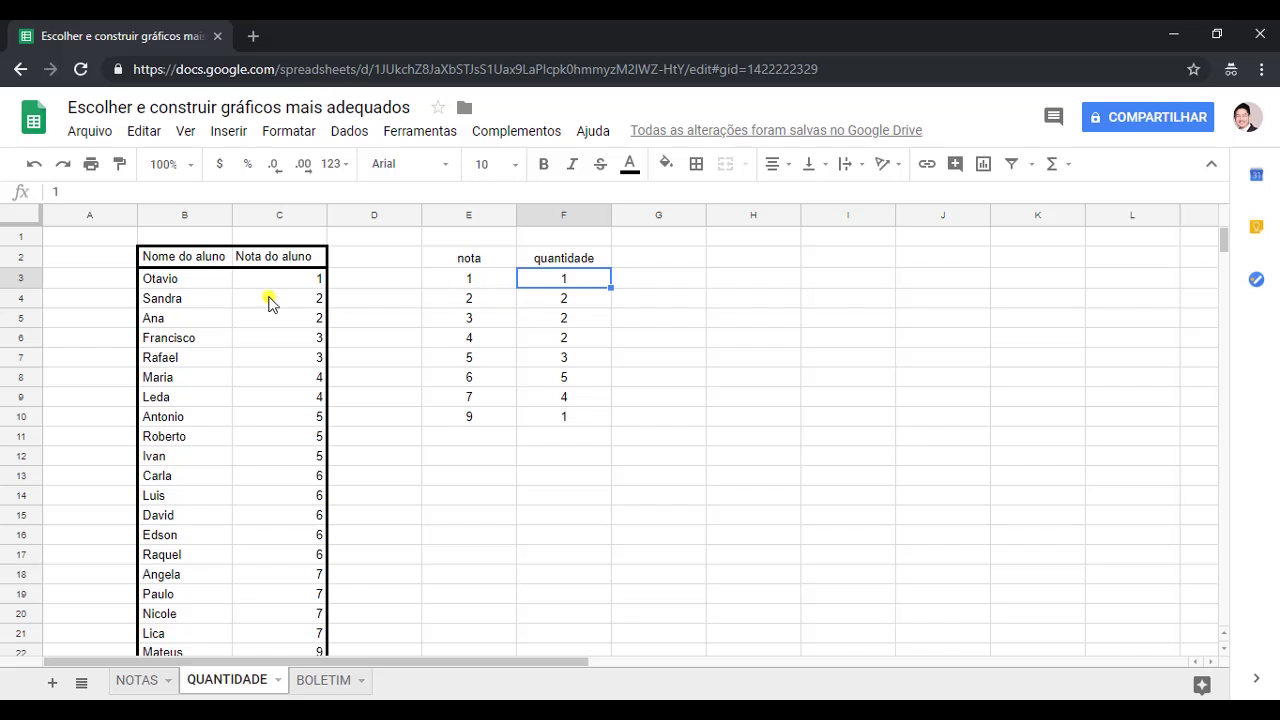
click(478, 283)
click(480, 300)
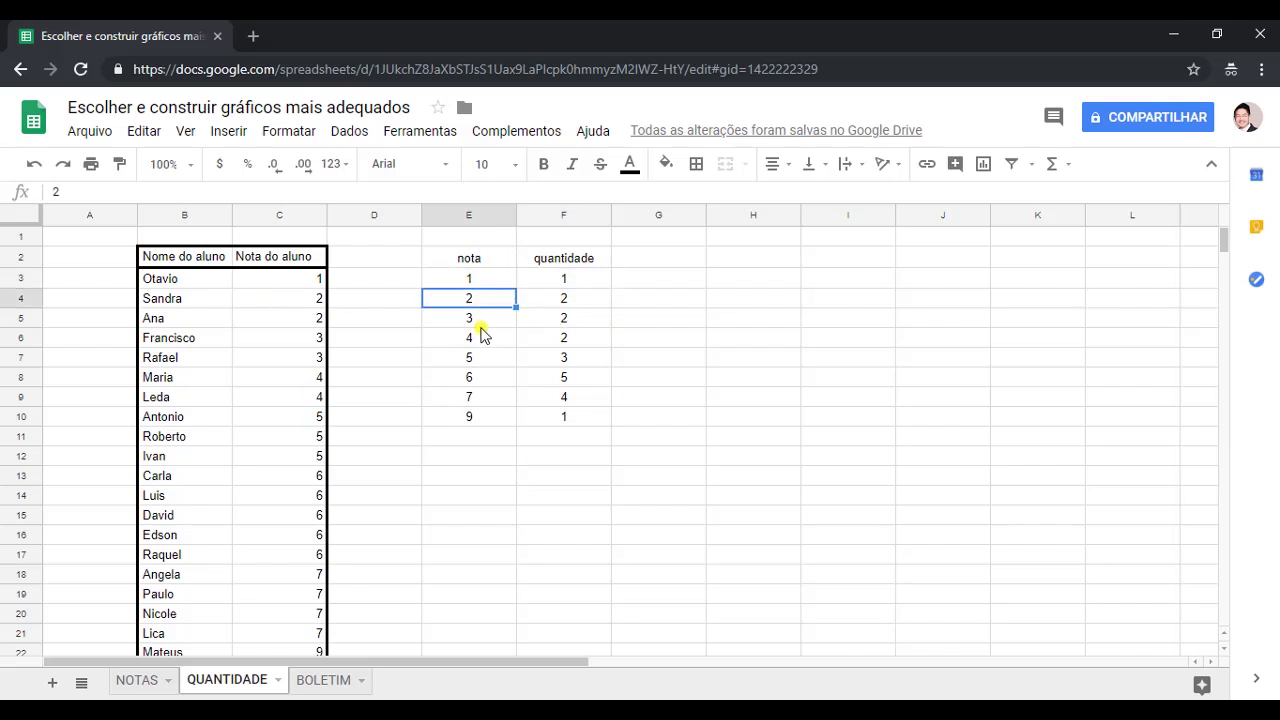
click(481, 318)
click(483, 338)
click(484, 357)
click(484, 380)
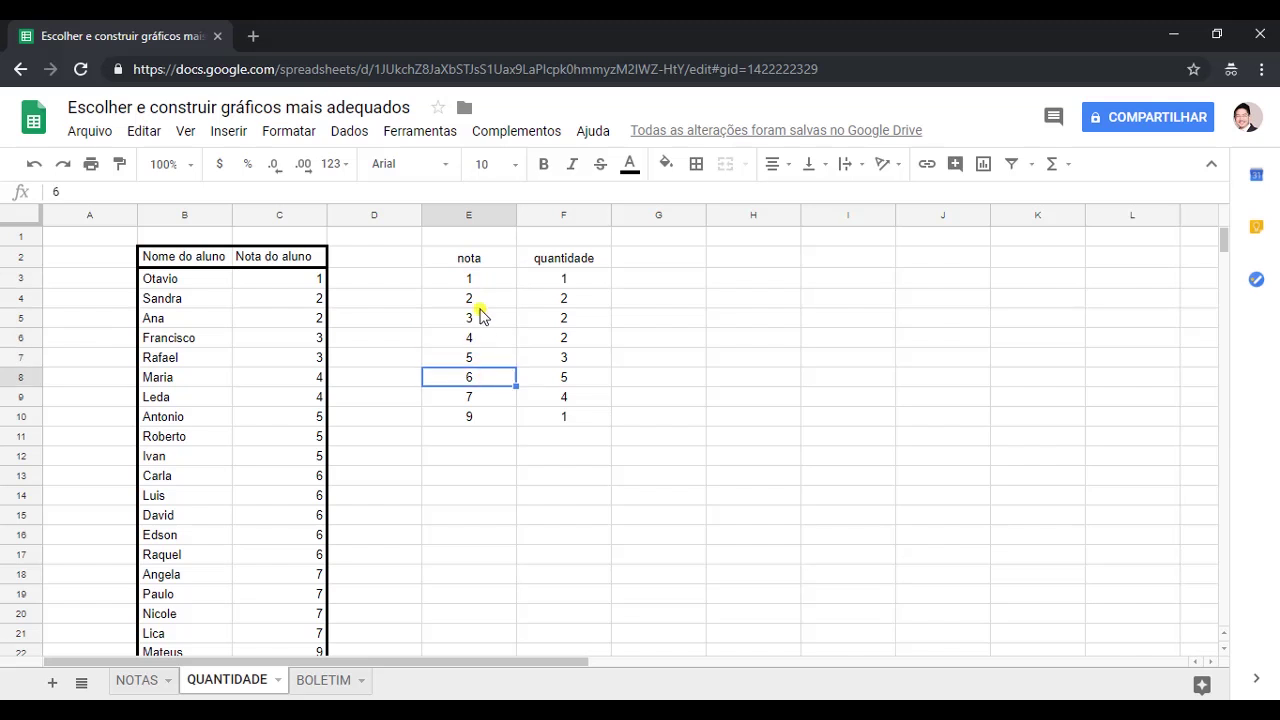
click(477, 305)
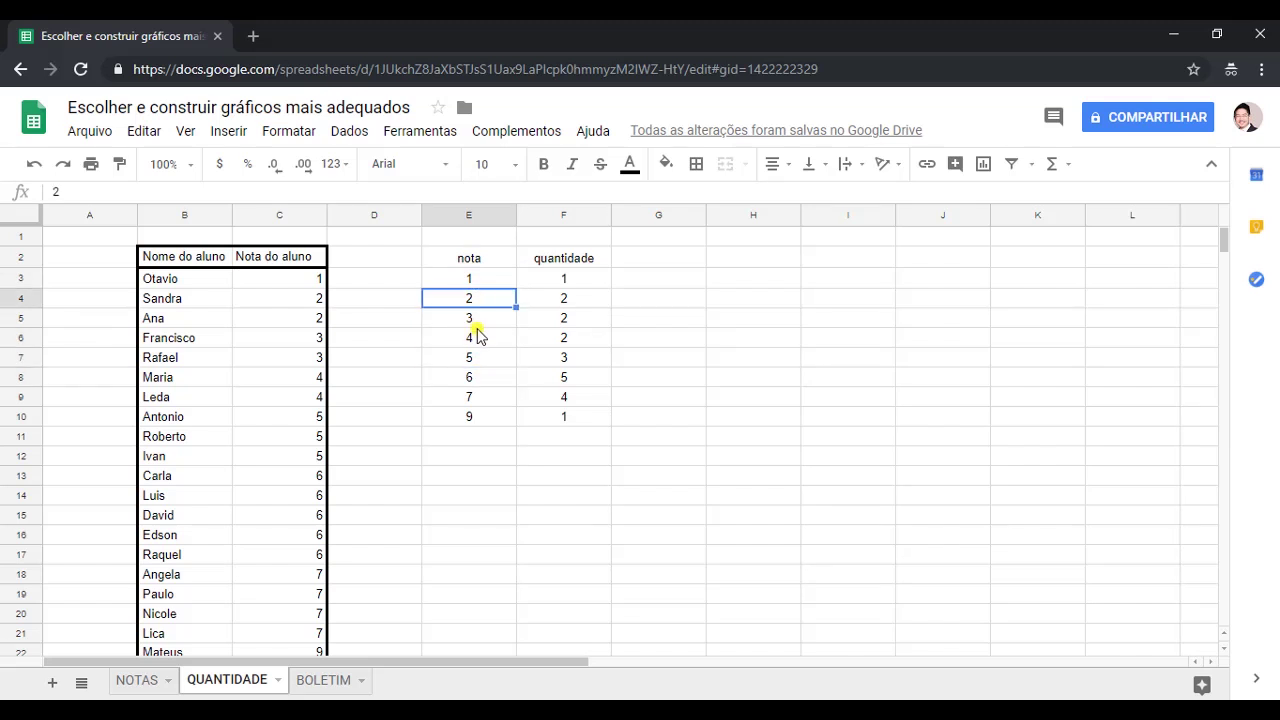
- Examine how many students are counted for the lower grades in the quantidade column
click(551, 285)
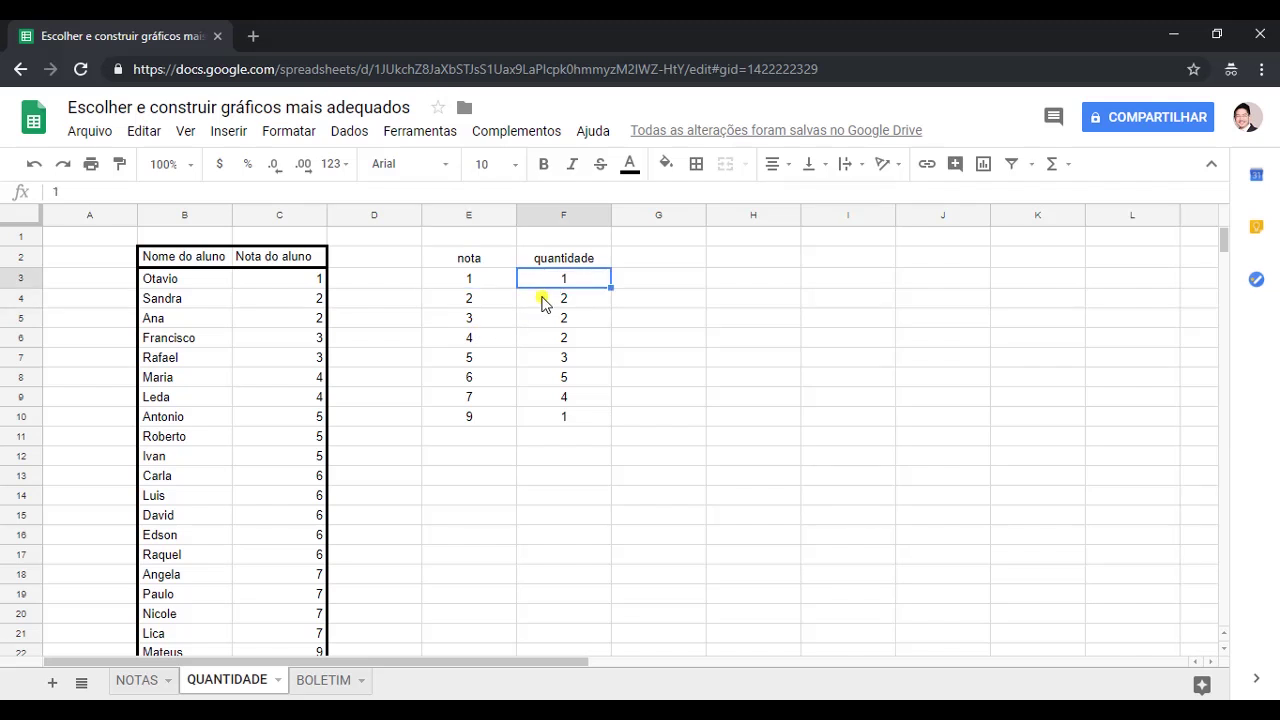
click(543, 298)
click(543, 320)
click(539, 340)
click(538, 360)
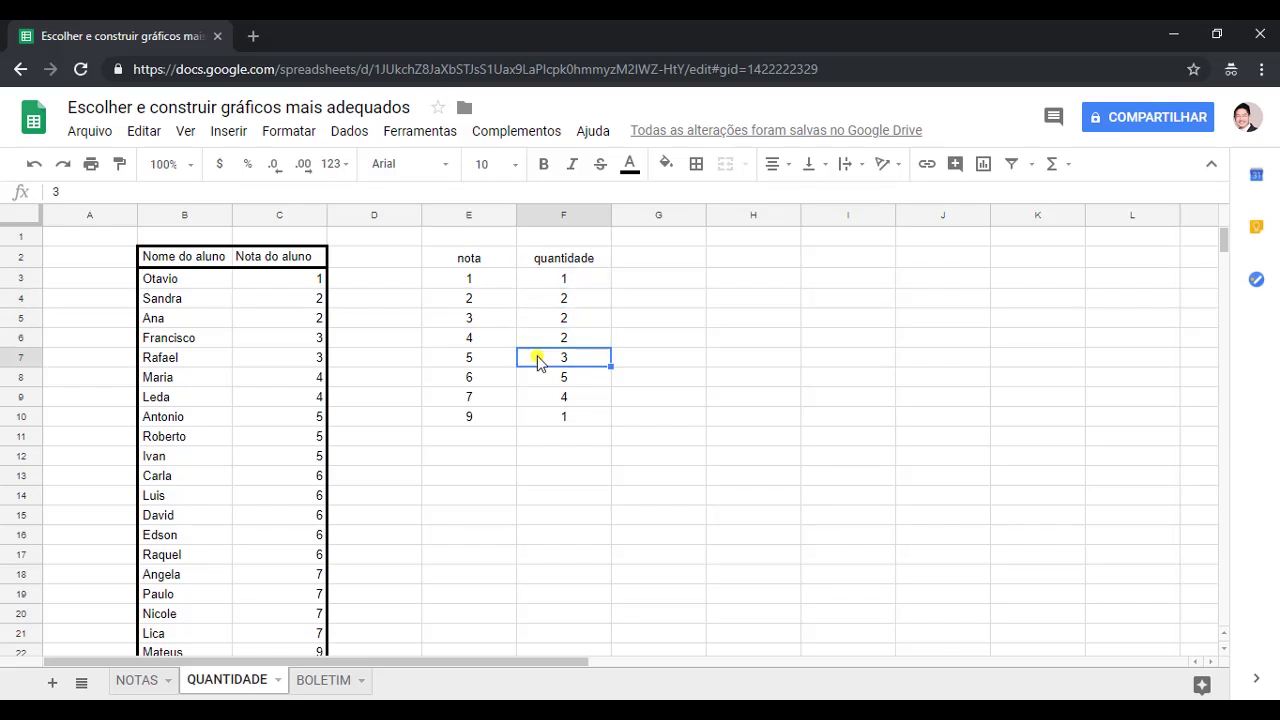
click(528, 284)
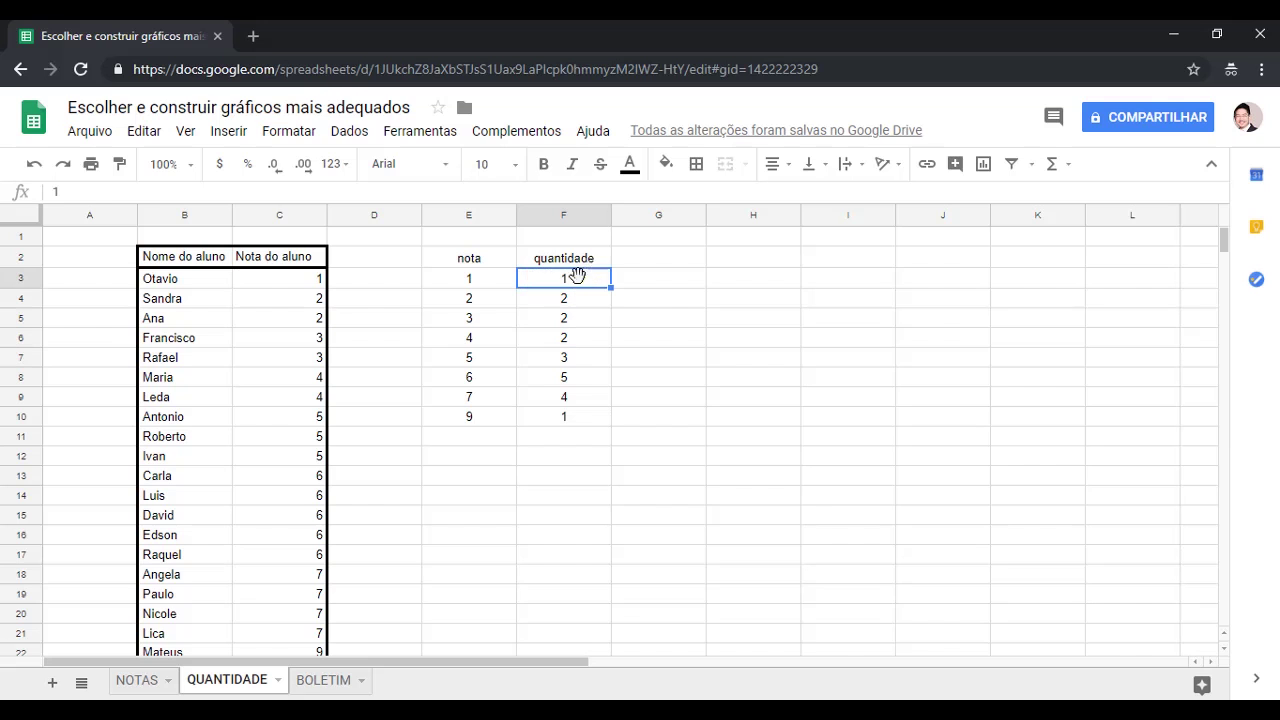
- Match the grades 9, 7 and 6 in the nota column with their student counts
click(508, 422)
click(535, 420)
click(508, 399)
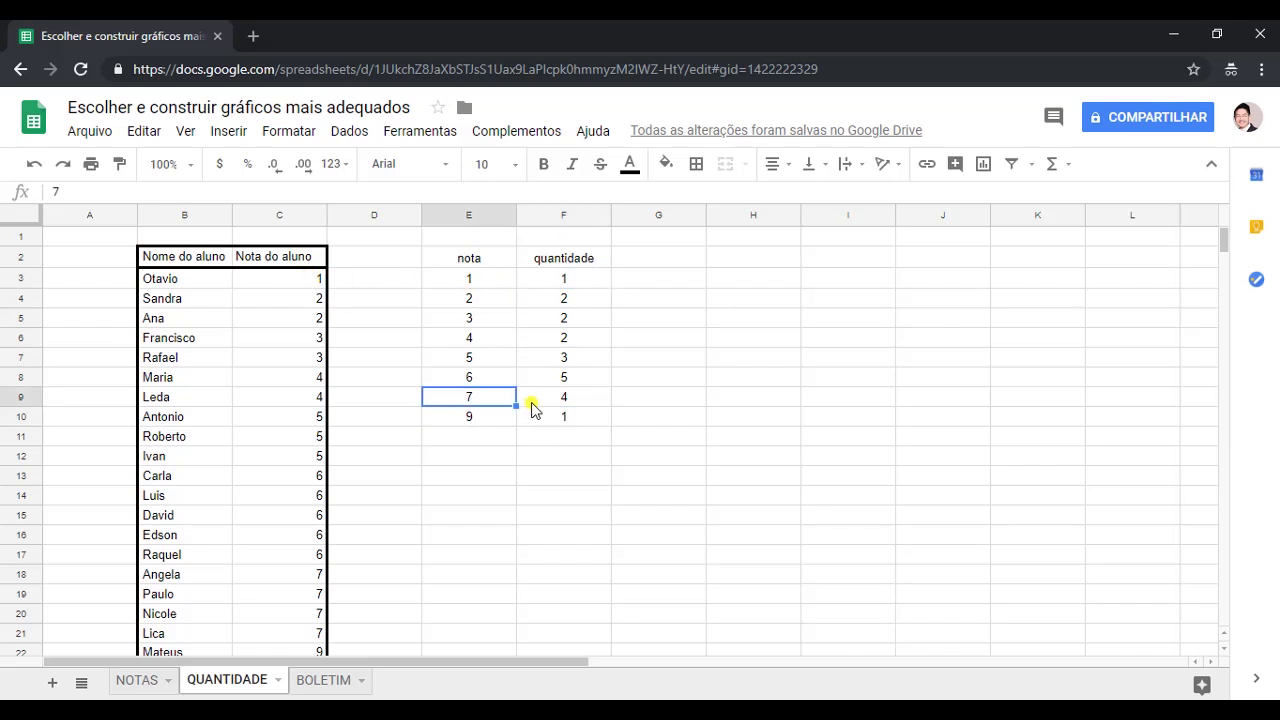
click(531, 401)
click(506, 381)
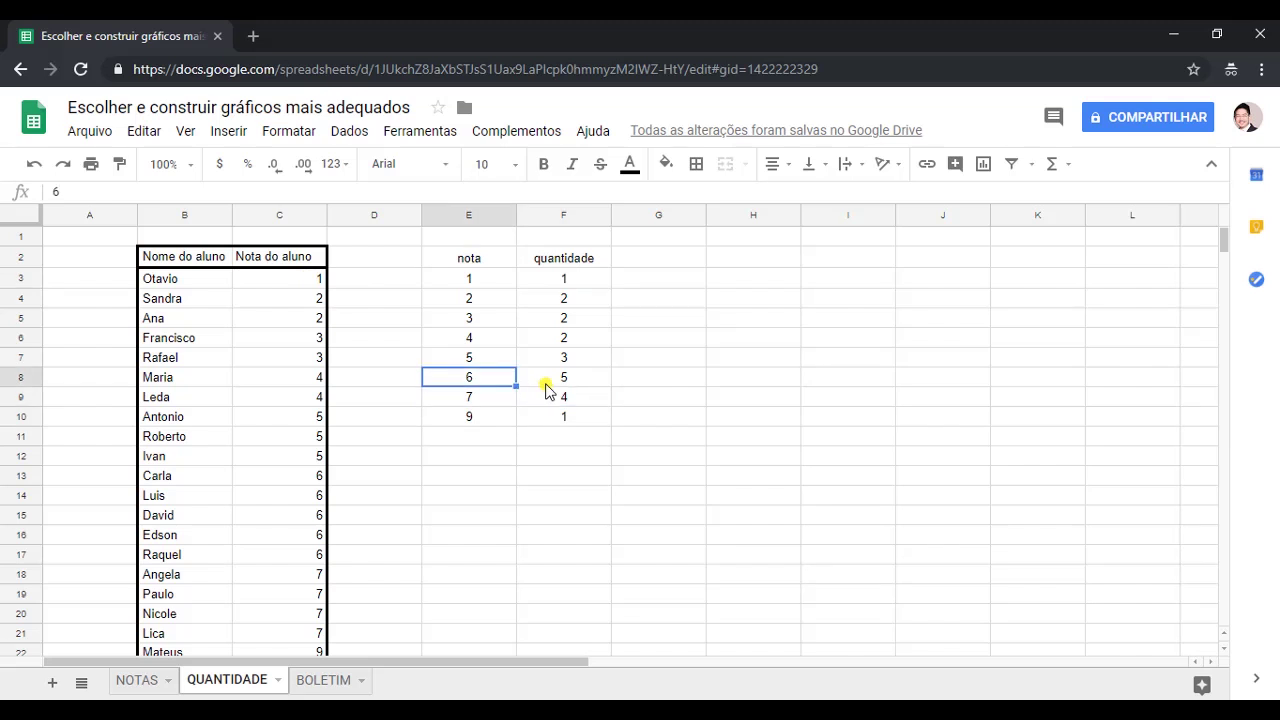
click(548, 382)
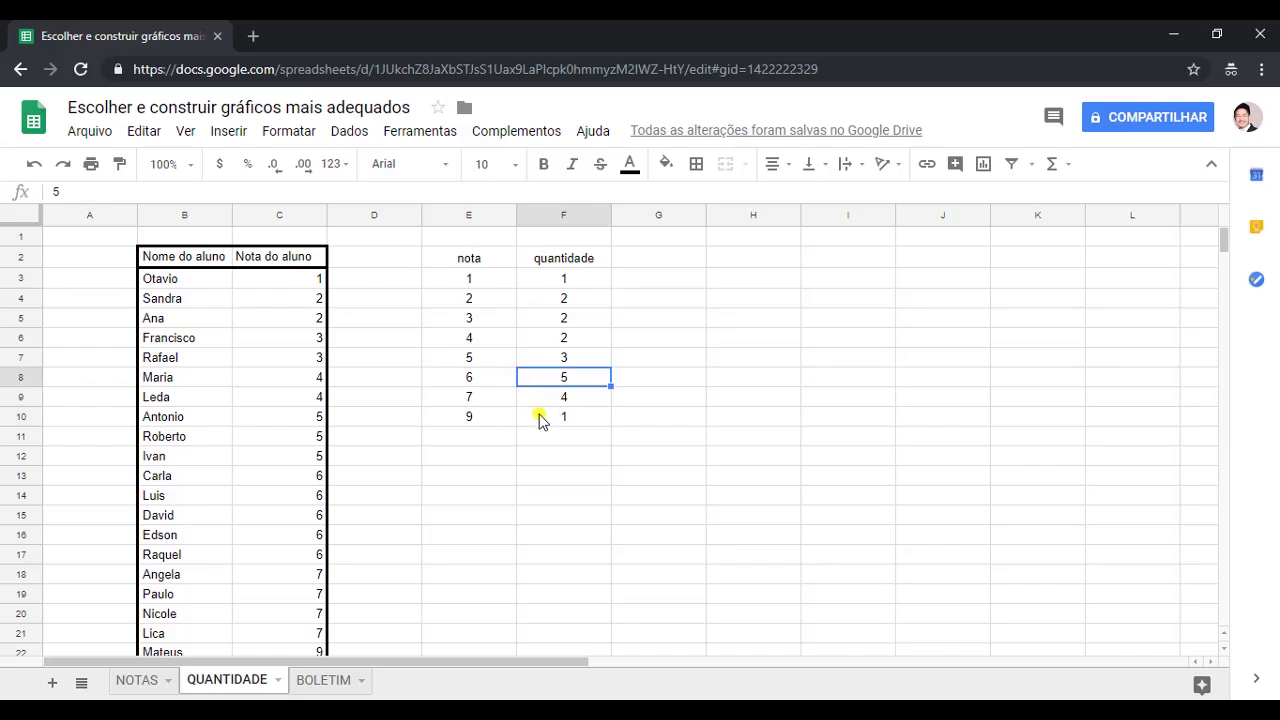
- Insert a column chart of the nota and quantidade data in E2:F10, shrink it and place it beside the table
click(540, 420)
drag(571, 420, 475, 262)
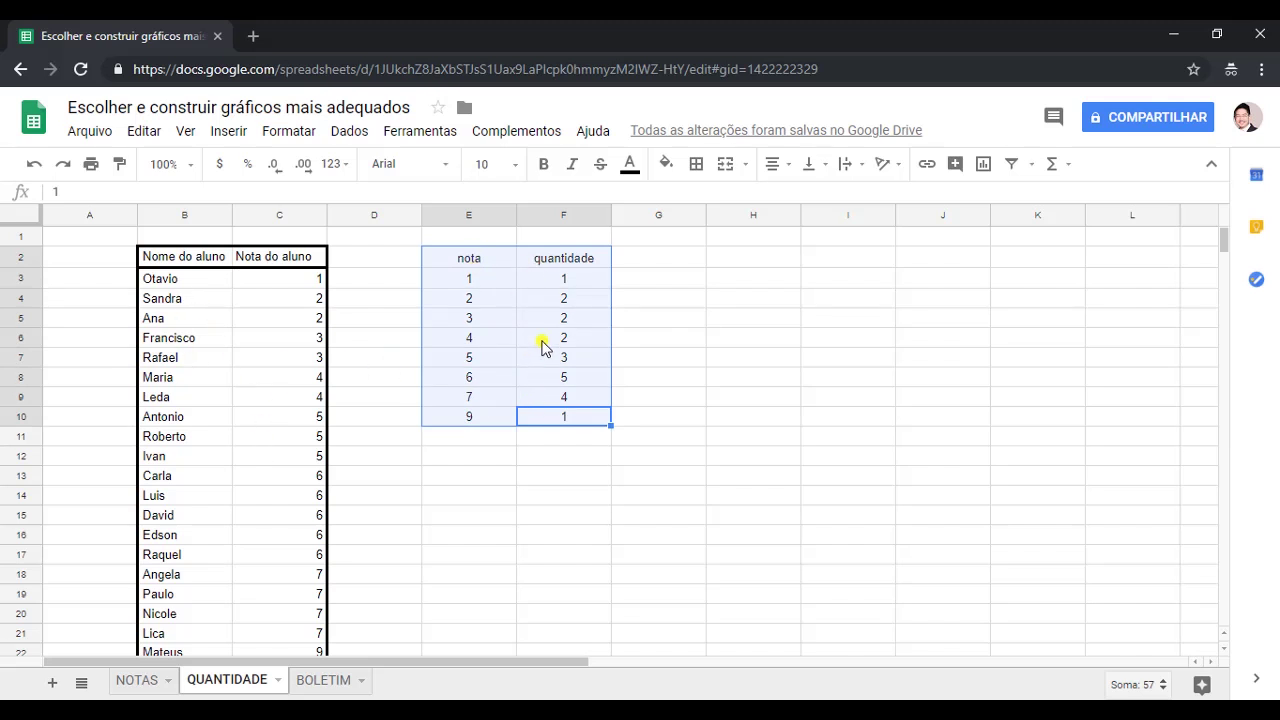
click(228, 131)
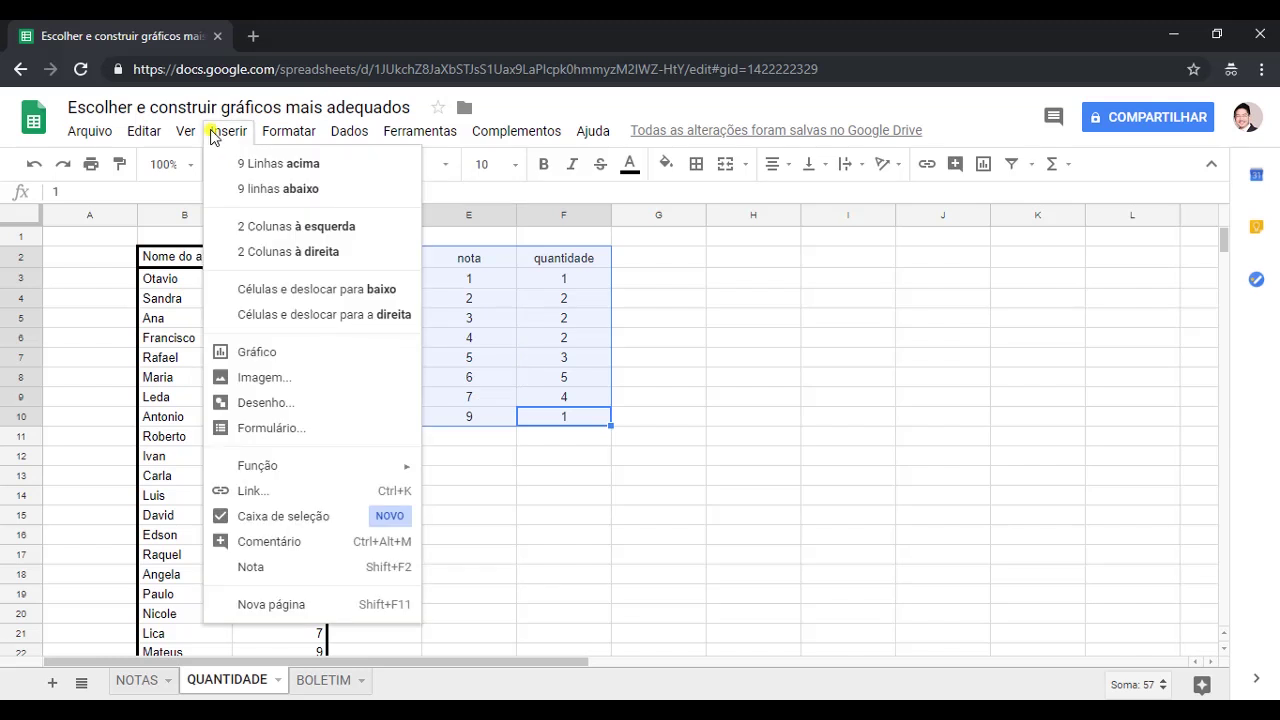
click(280, 354)
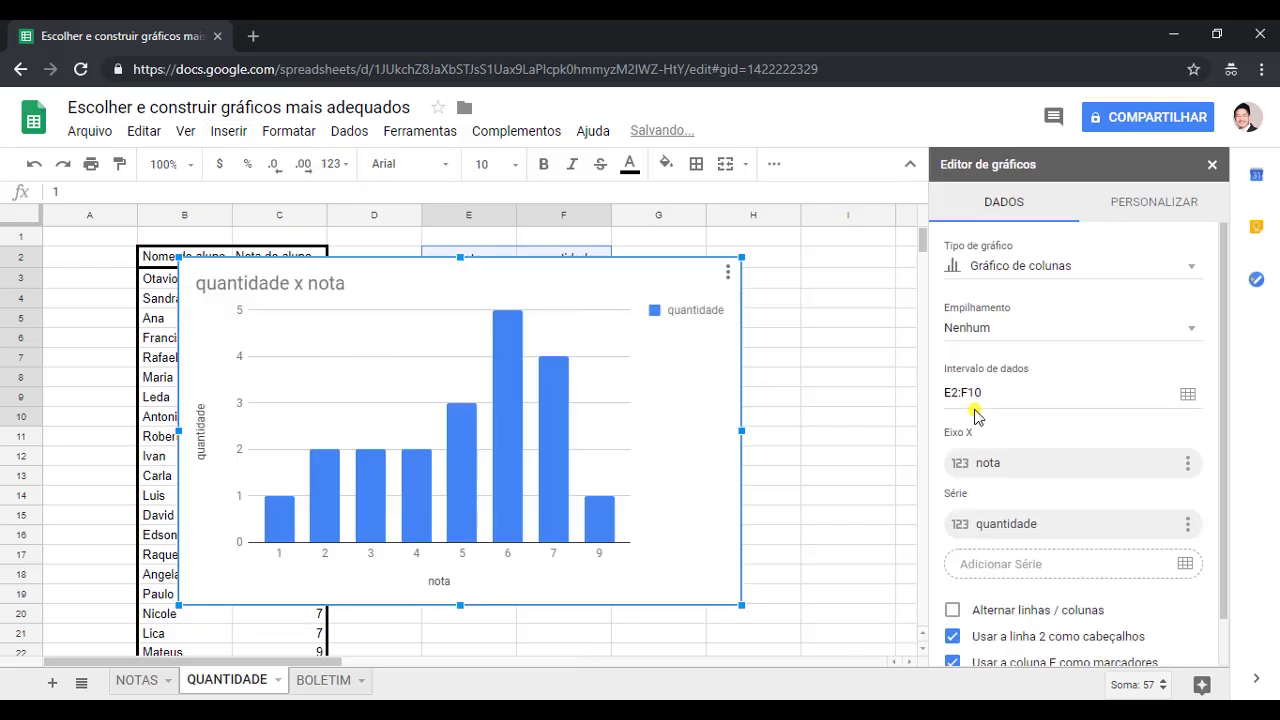
drag(178, 604, 659, 455)
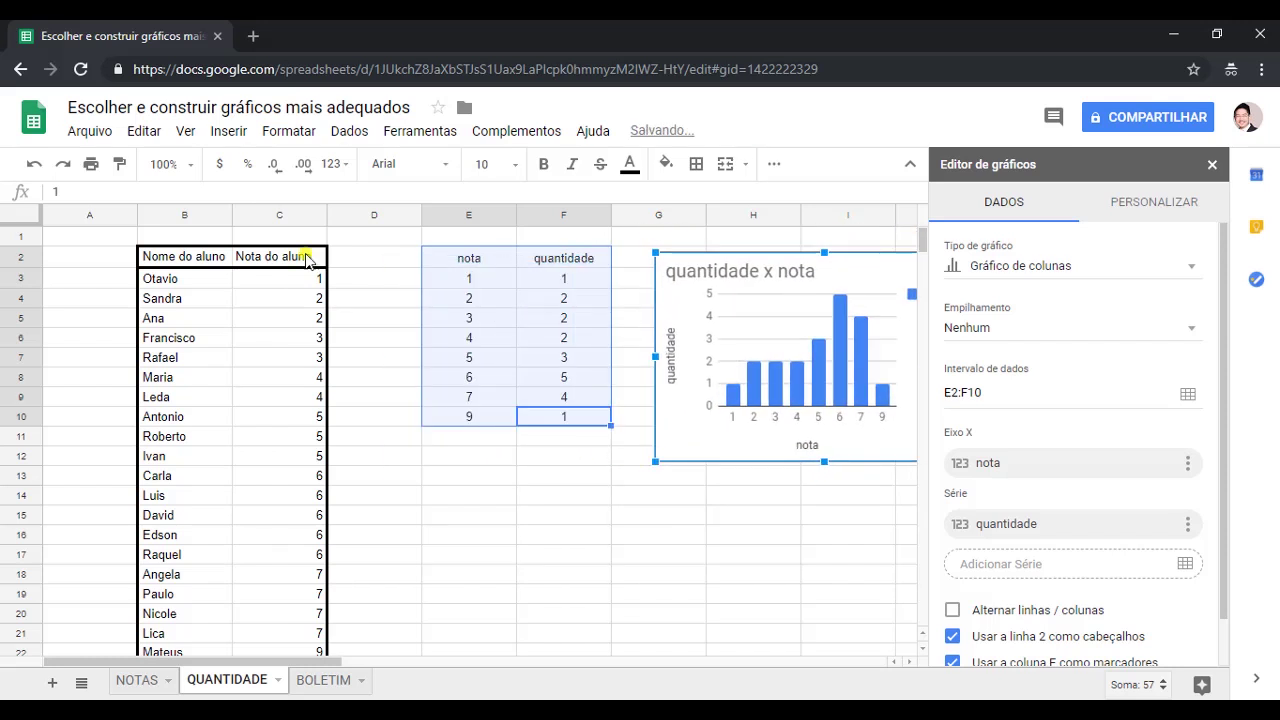
- Insert a second chart from E2:F10 and set its type to Gráfico de pizza
click(463, 362)
drag(457, 420, 571, 263)
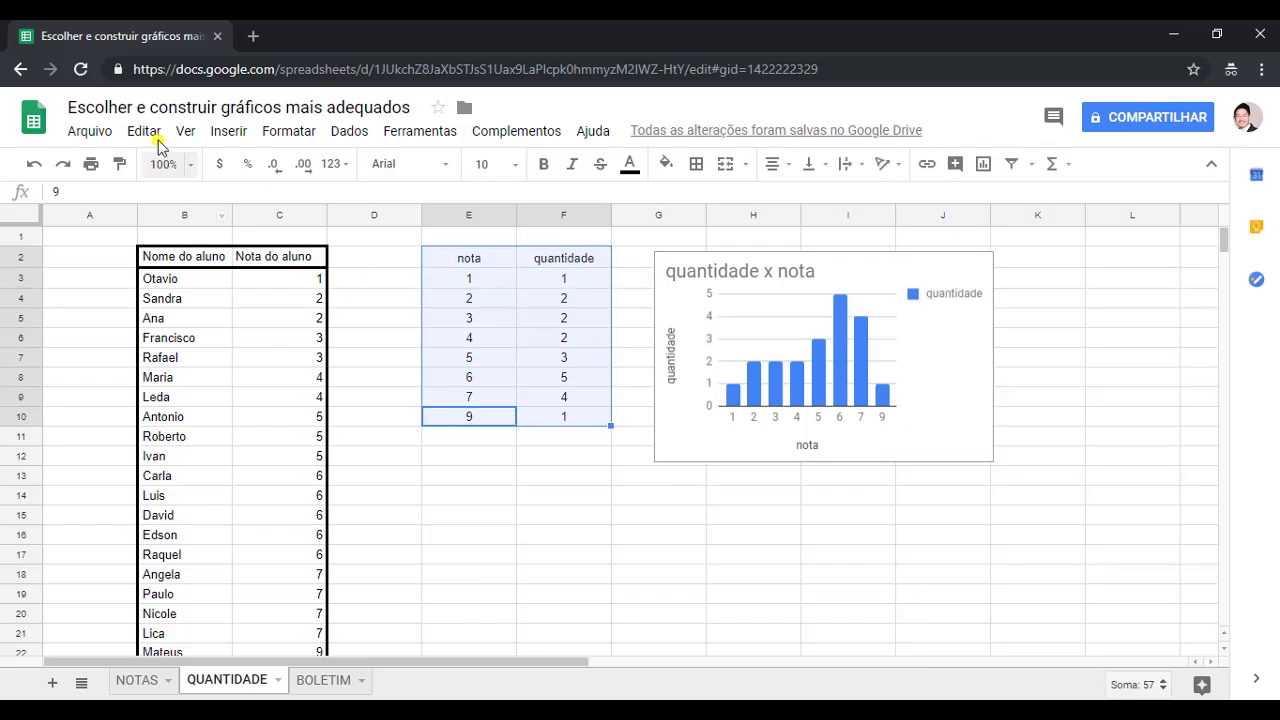
click(226, 131)
click(262, 350)
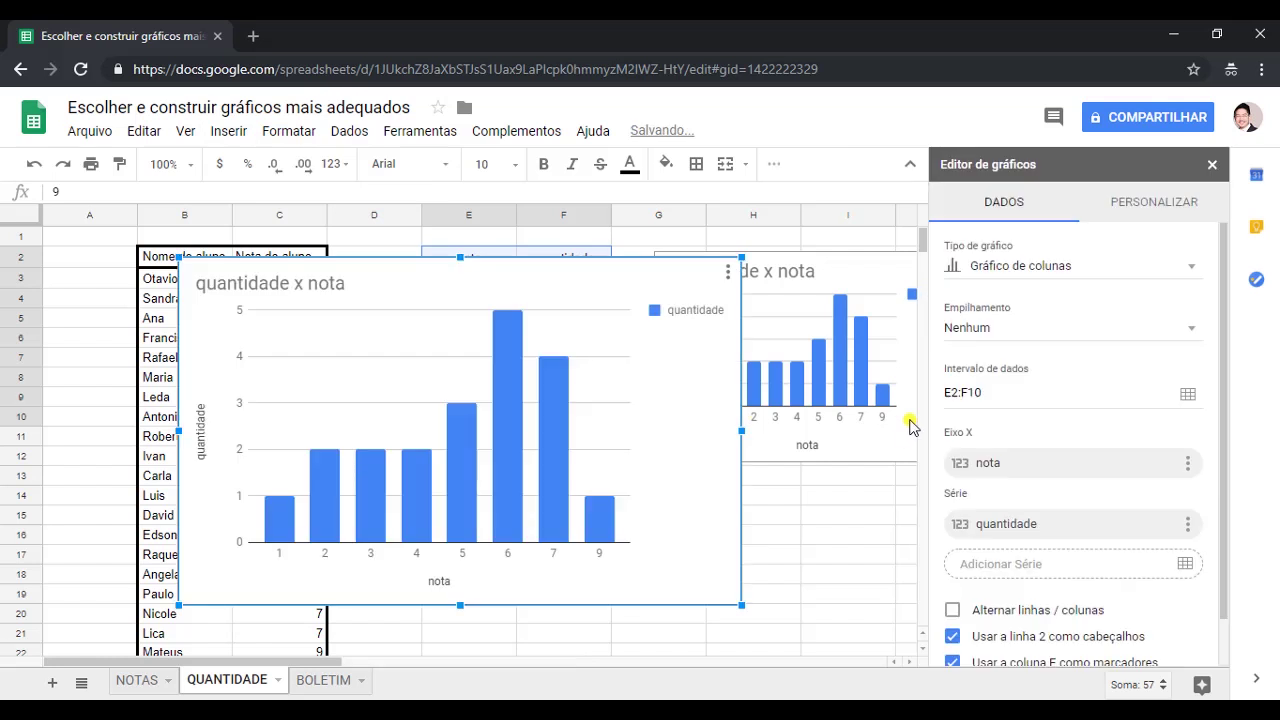
click(1003, 282)
scroll(1100, 470, down, 2)
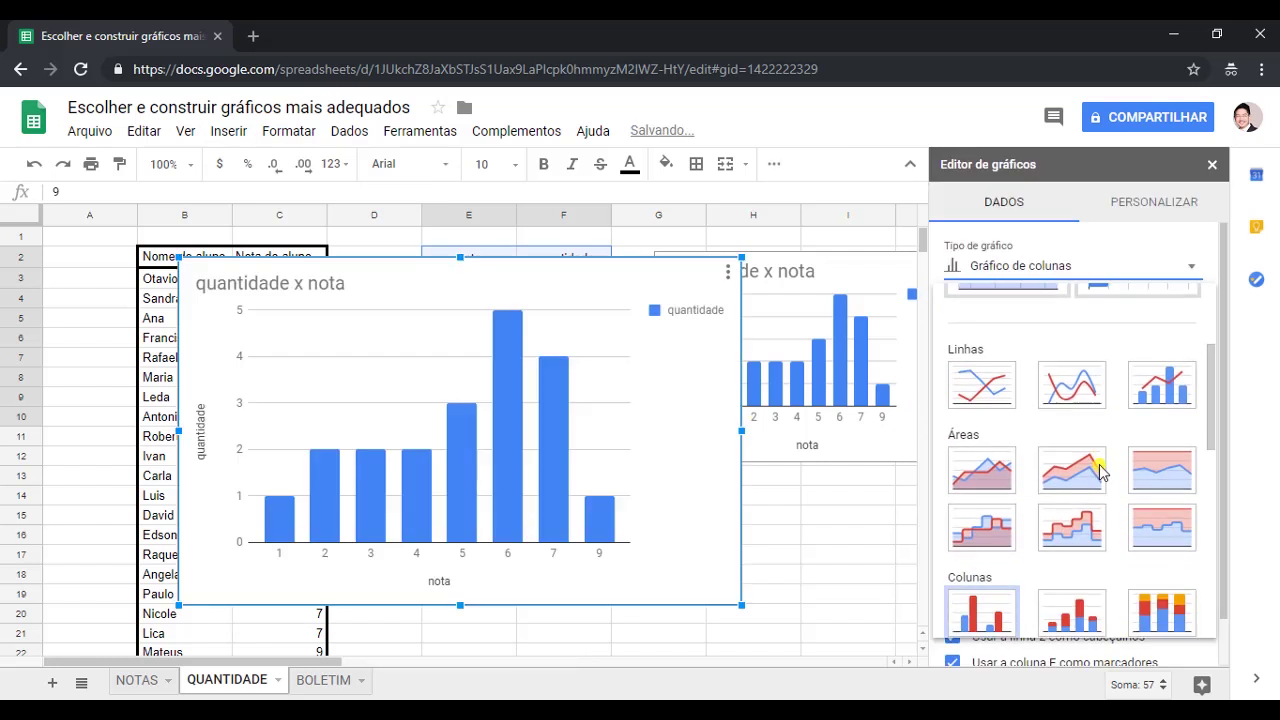
scroll(1100, 472, down, 3)
click(990, 522)
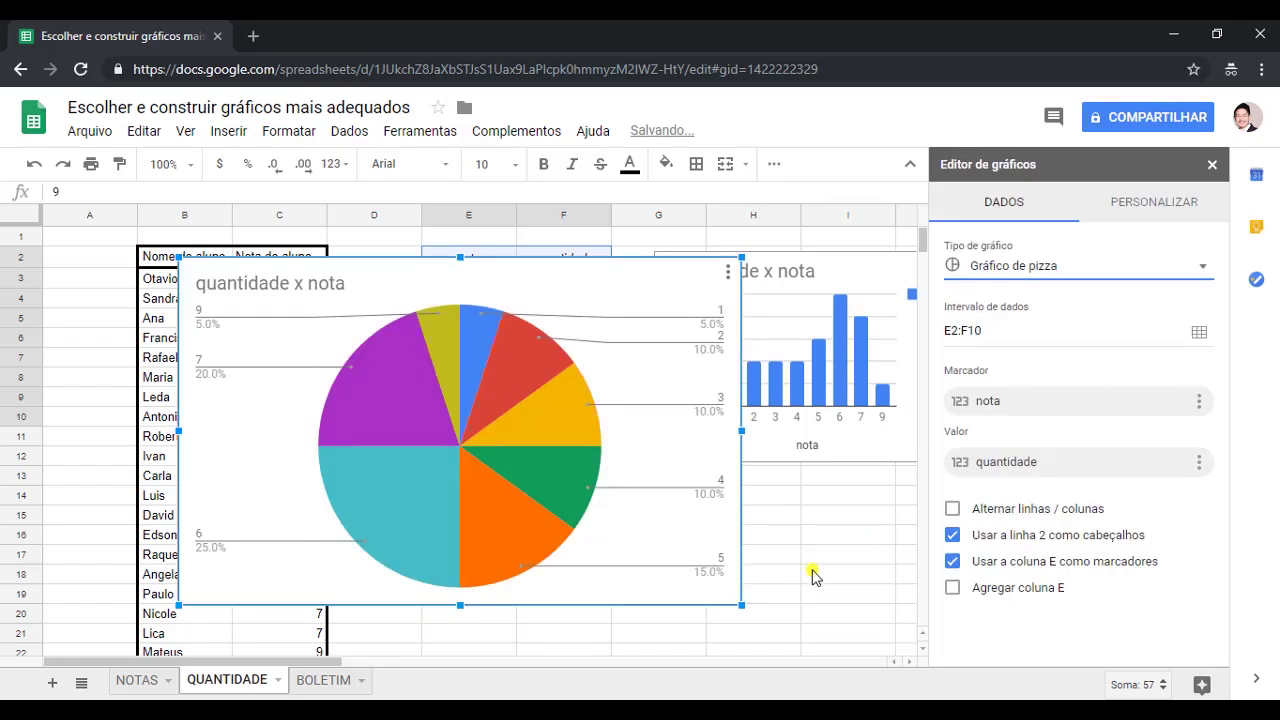
- Shrink the pie chart and move it below the nota and quantidade table
drag(737, 603, 606, 525)
drag(545, 422, 720, 580)
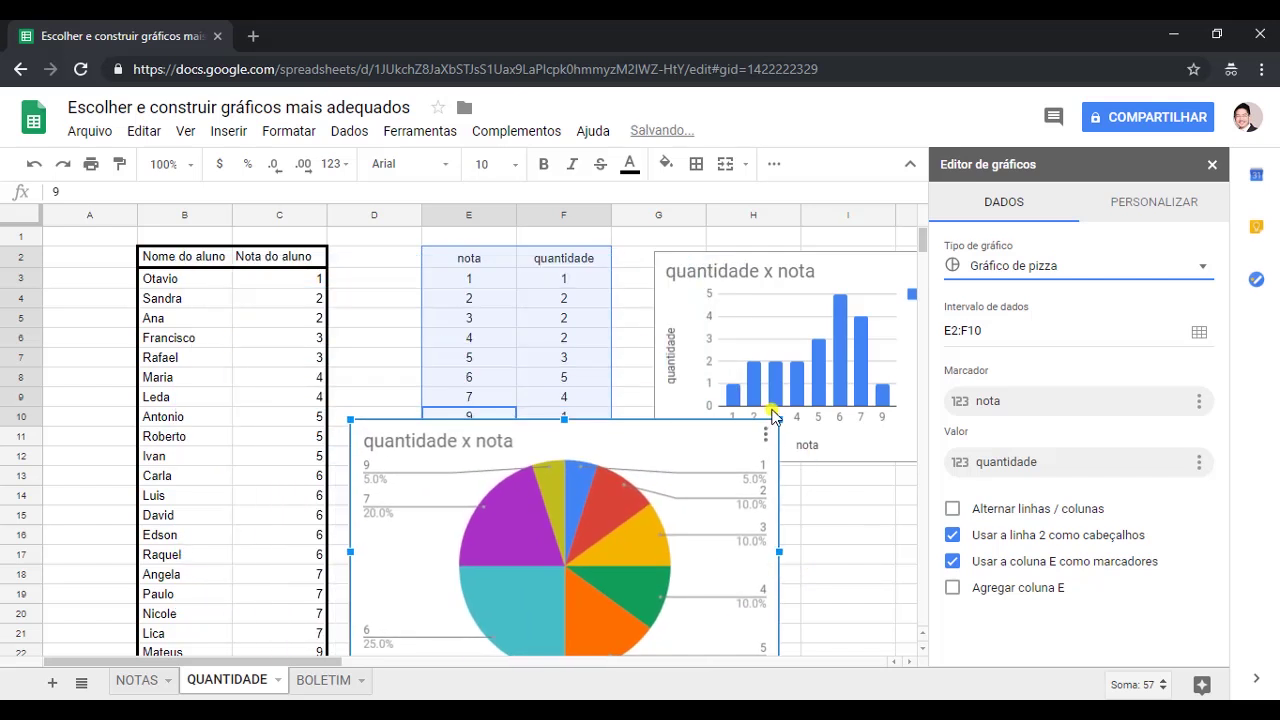
drag(776, 421, 669, 488)
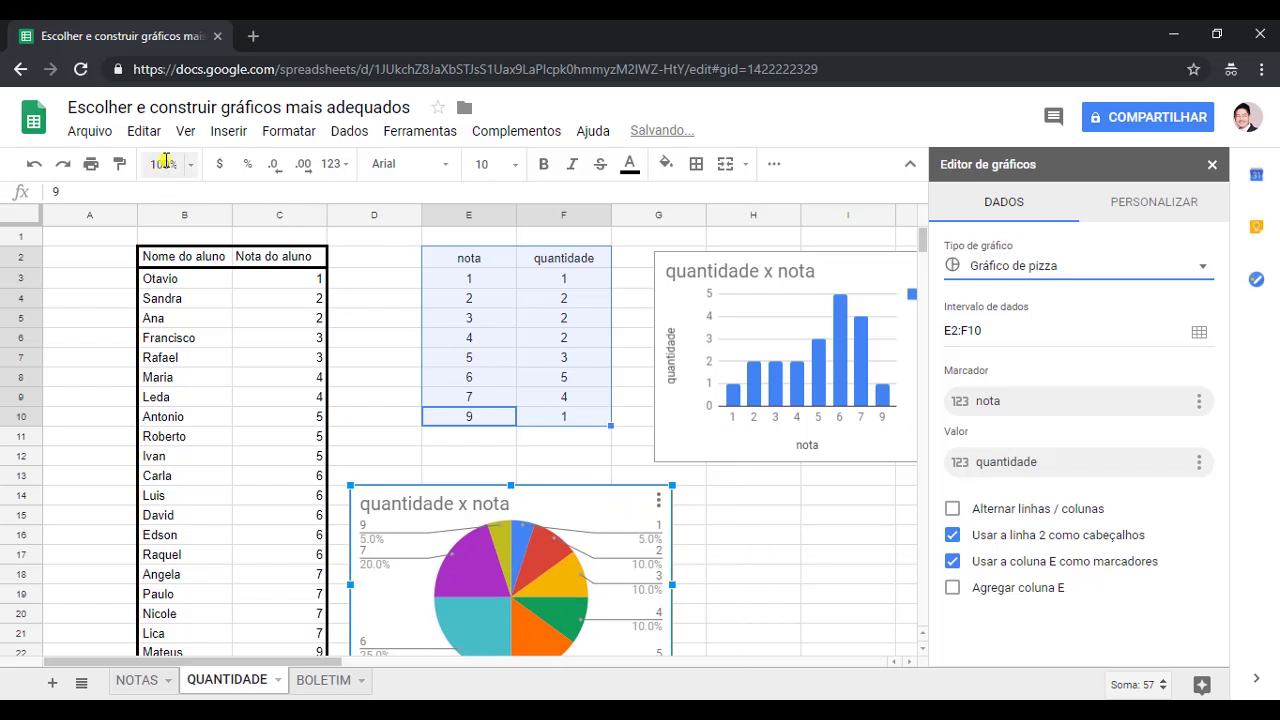
- Insert a Gráfico de linhas of E2:F10, shrink it and place it beside the pie chart, below the column chart
click(228, 131)
click(266, 353)
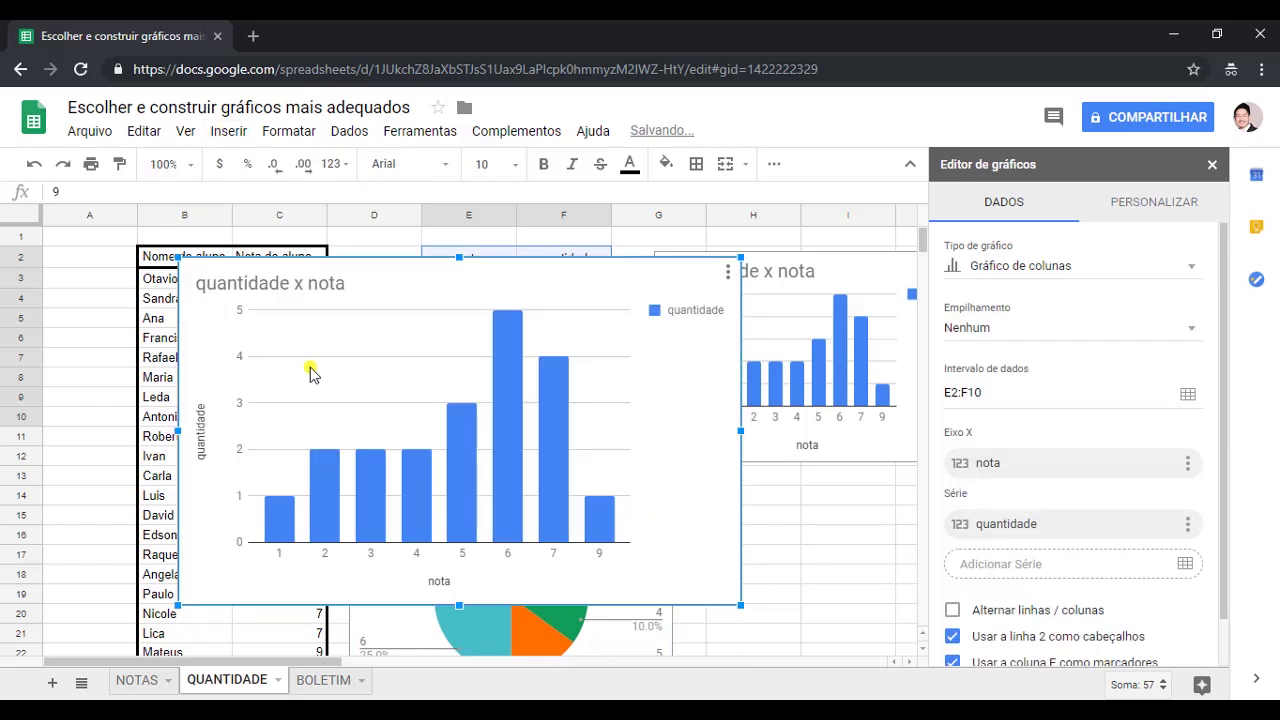
click(990, 270)
scroll(1014, 334, down, 3)
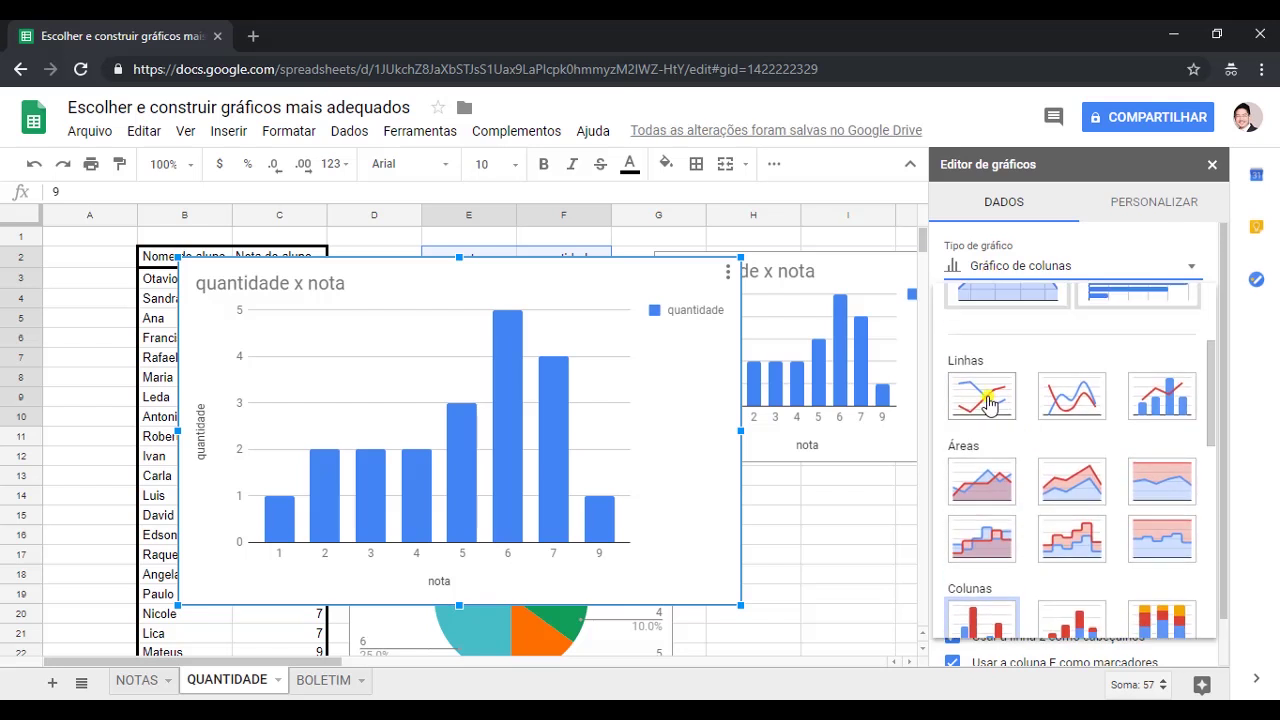
click(991, 405)
drag(177, 604, 395, 497)
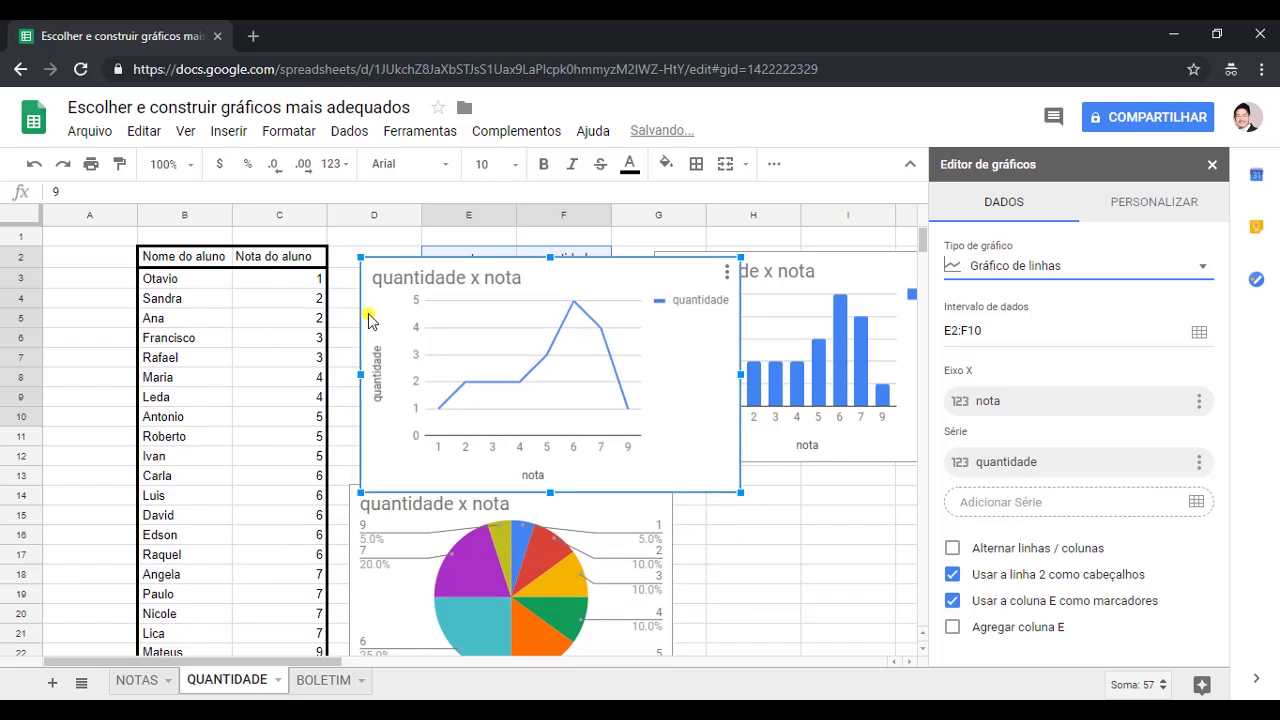
drag(368, 320, 703, 541)
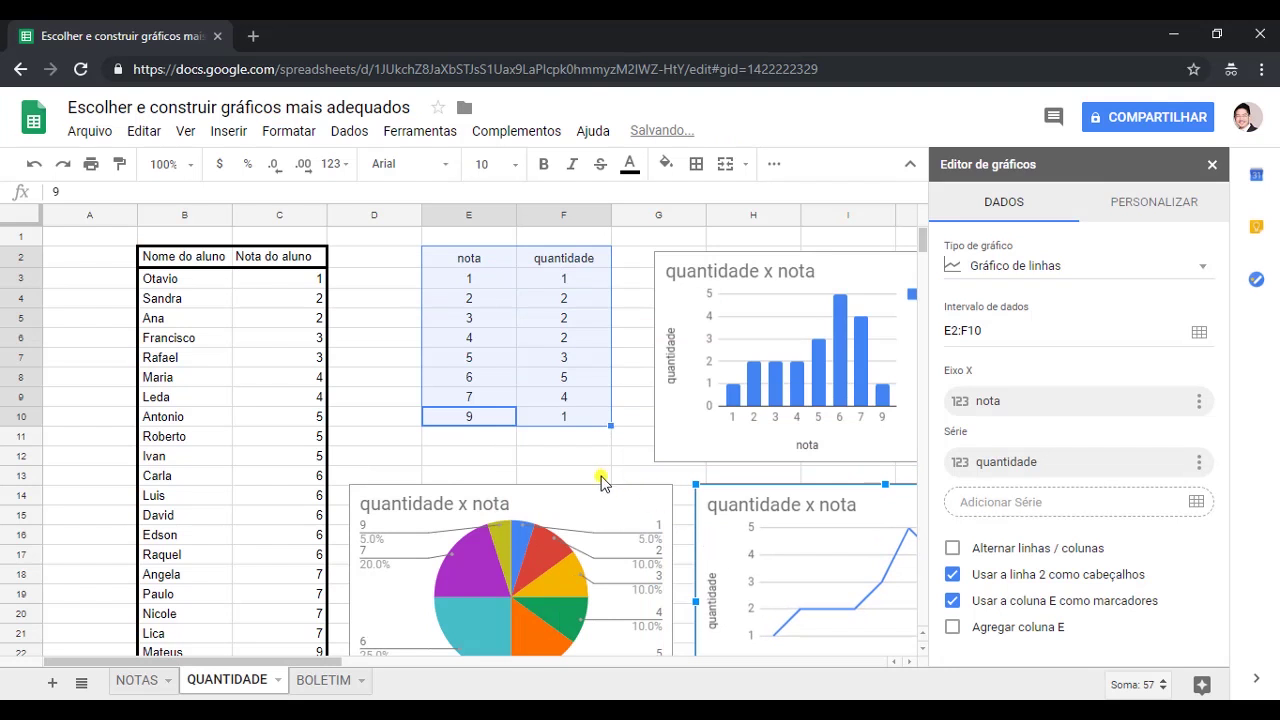
- Shrink the pie chart slightly, shift the line chart closer to it and close the chart editor
drag(600, 498, 594, 490)
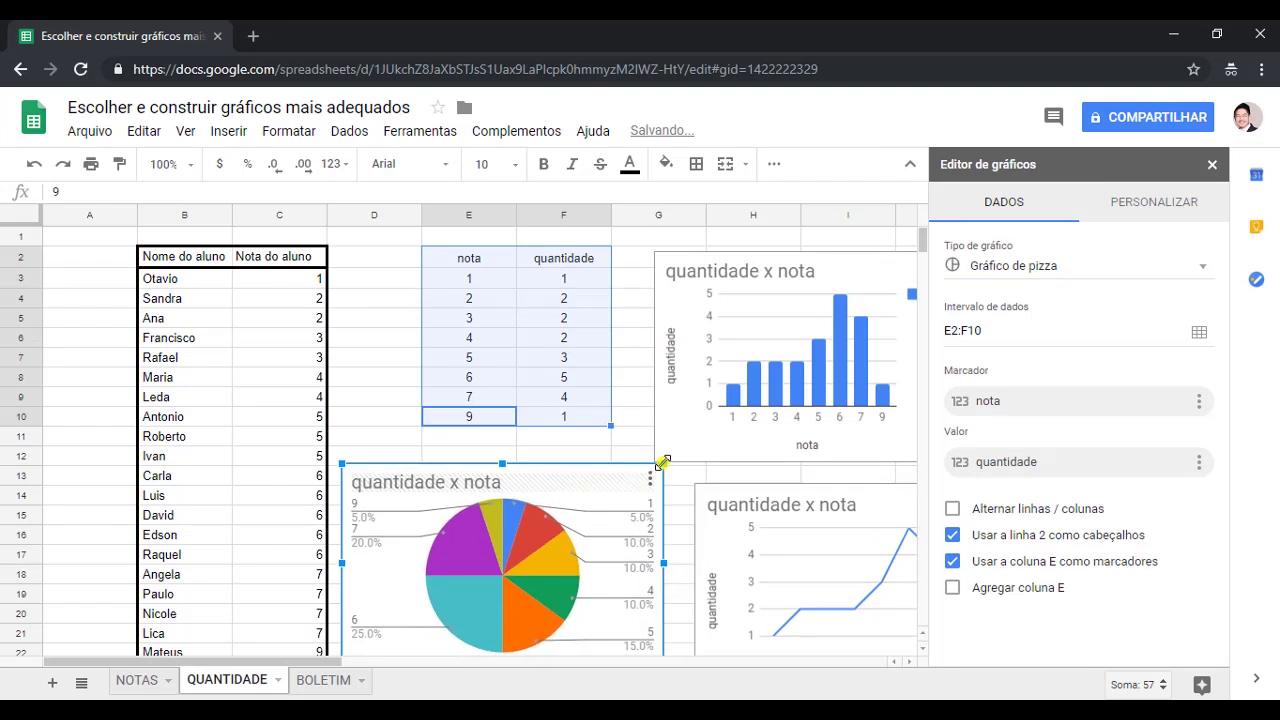
drag(663, 462, 640, 480)
click(714, 528)
drag(714, 528, 685, 512)
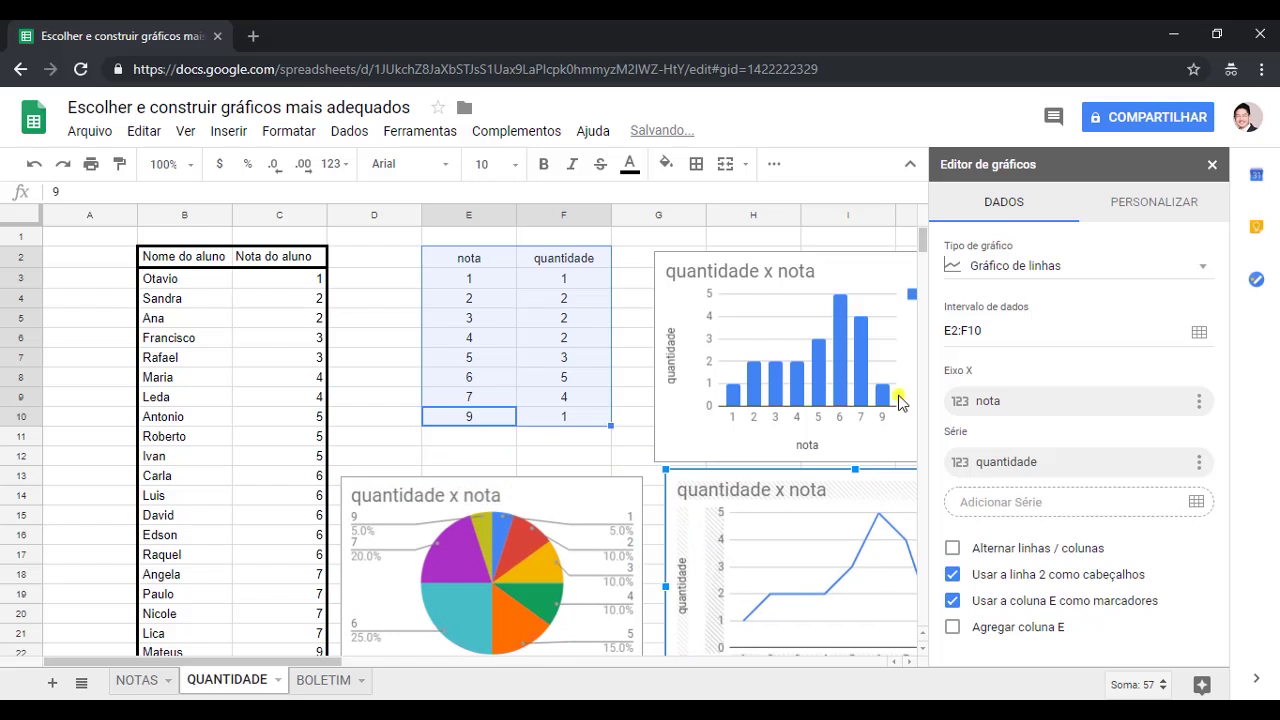
click(1212, 164)
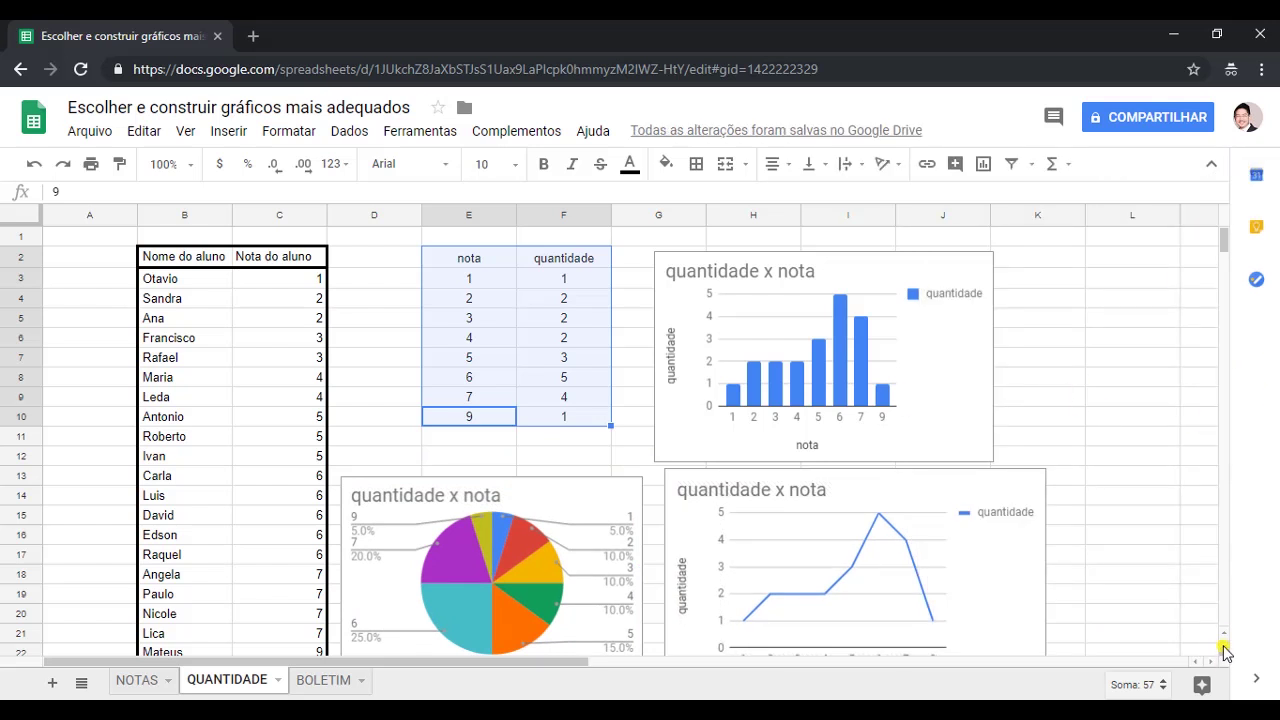
- Compare the QUANTIDADE charts with those in the NOTAS sheet, and examine the column chart's bars for each grade
scroll(1222, 643, down, 1)
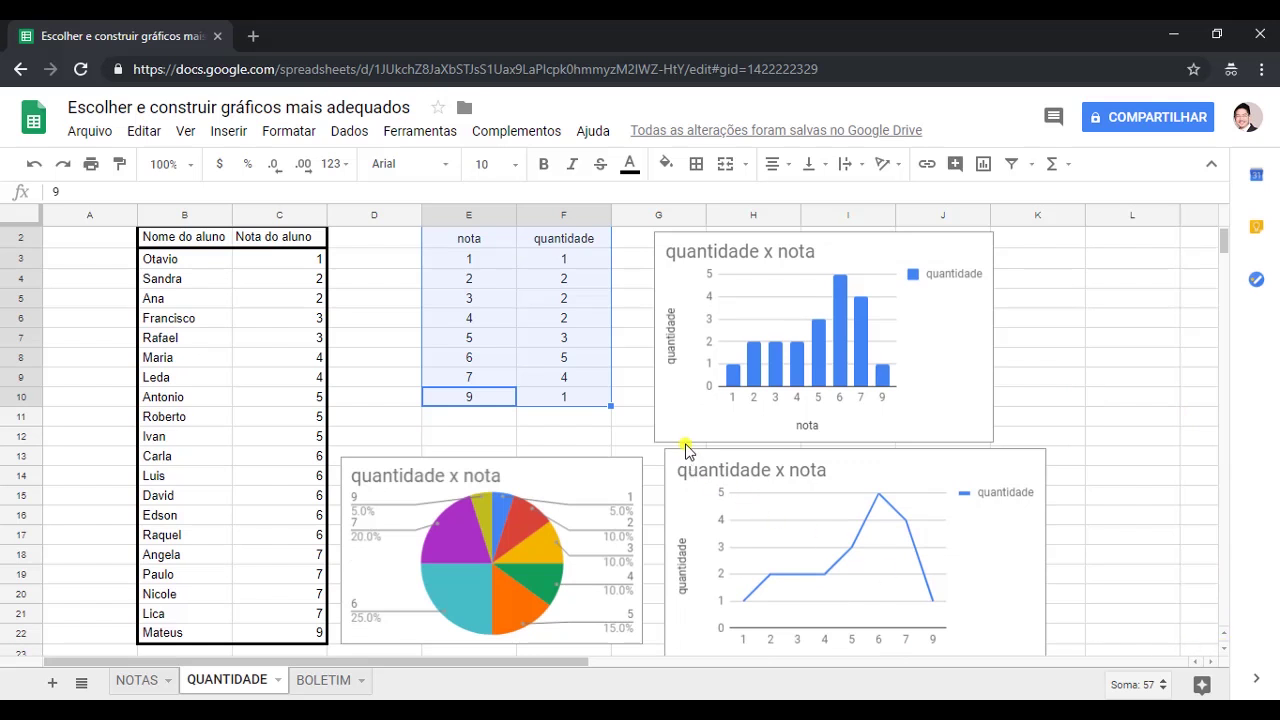
click(927, 358)
click(138, 682)
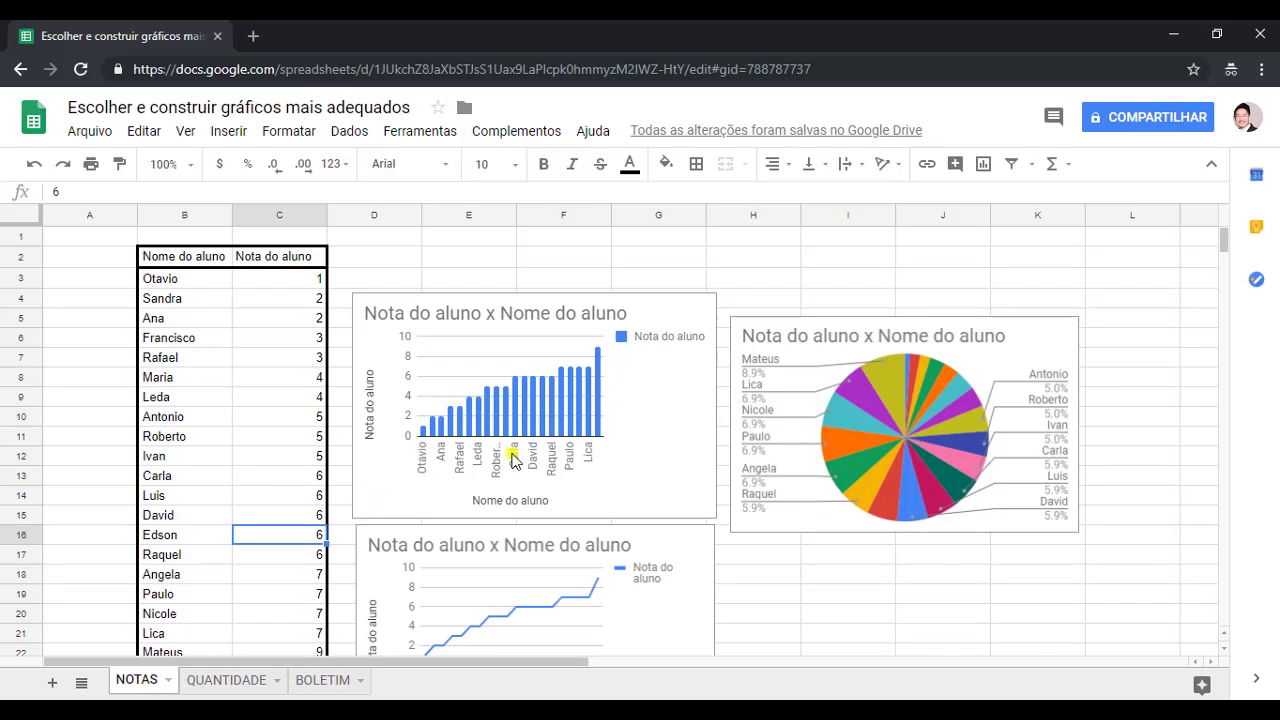
click(224, 682)
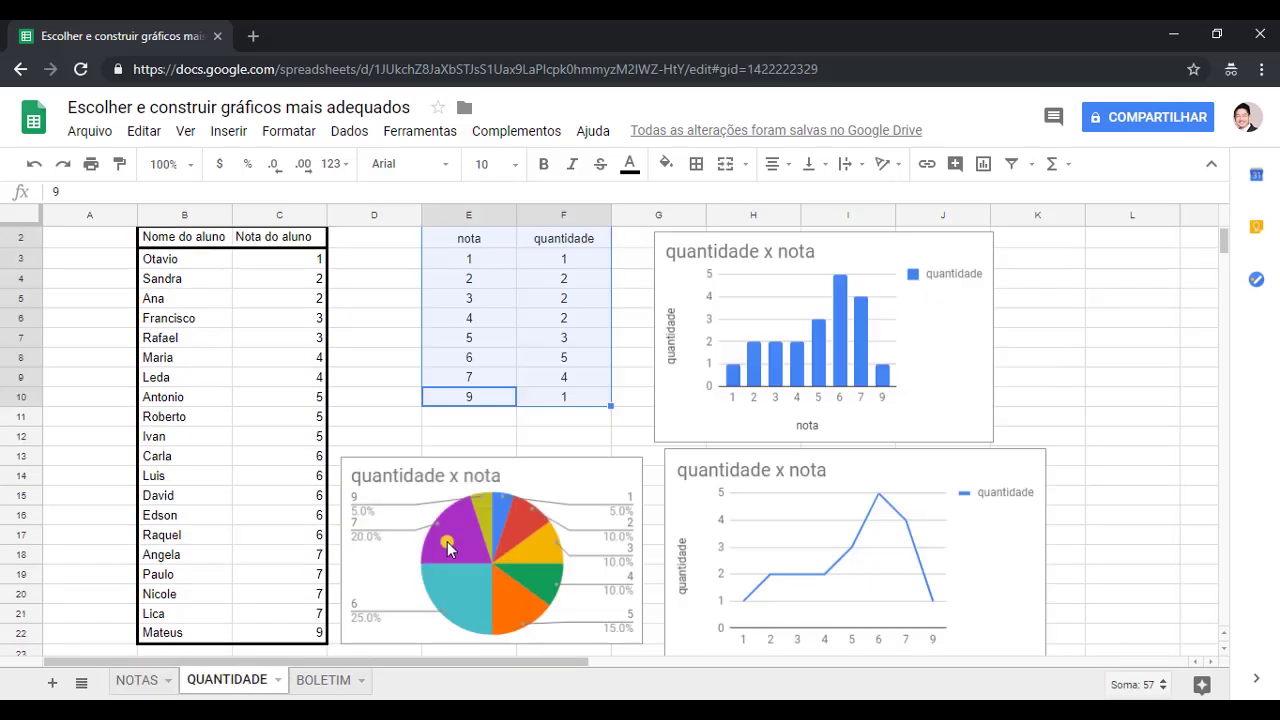
click(731, 384)
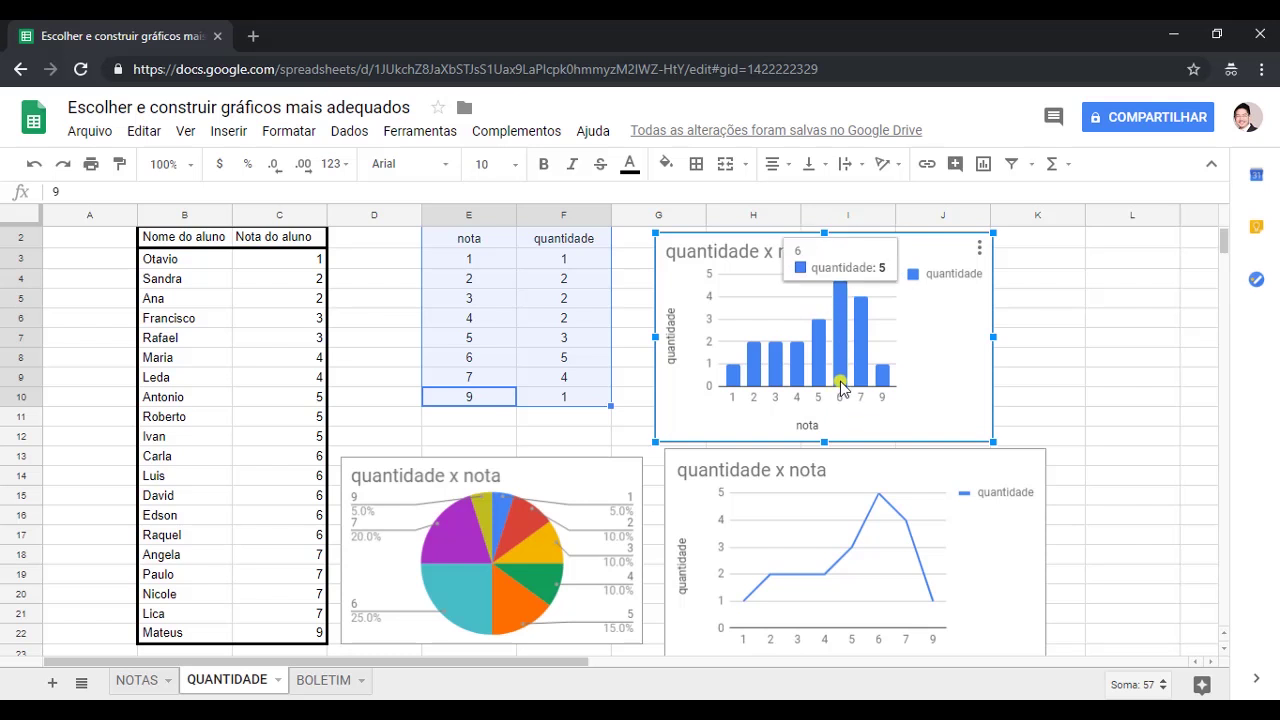
mouse_move(865, 380)
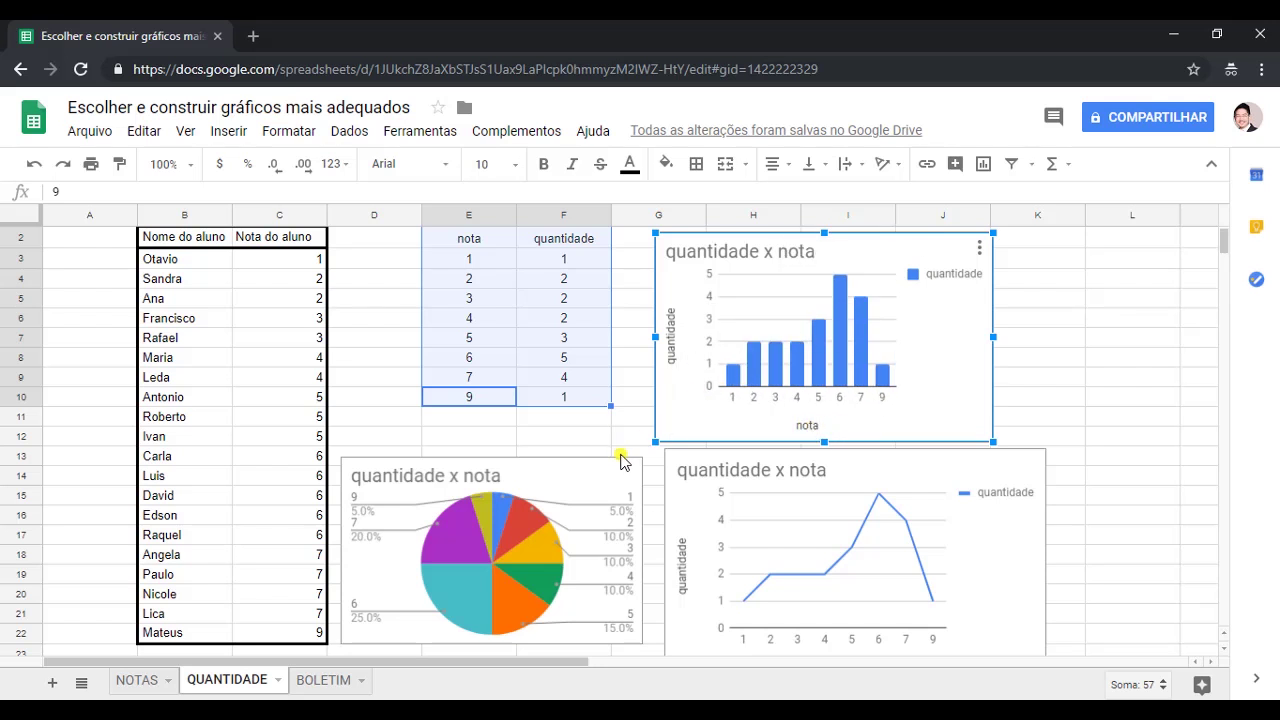
- Move the pie chart up to just beneath the nota and quantidade table and check its slice for grade 6
drag(563, 486, 559, 444)
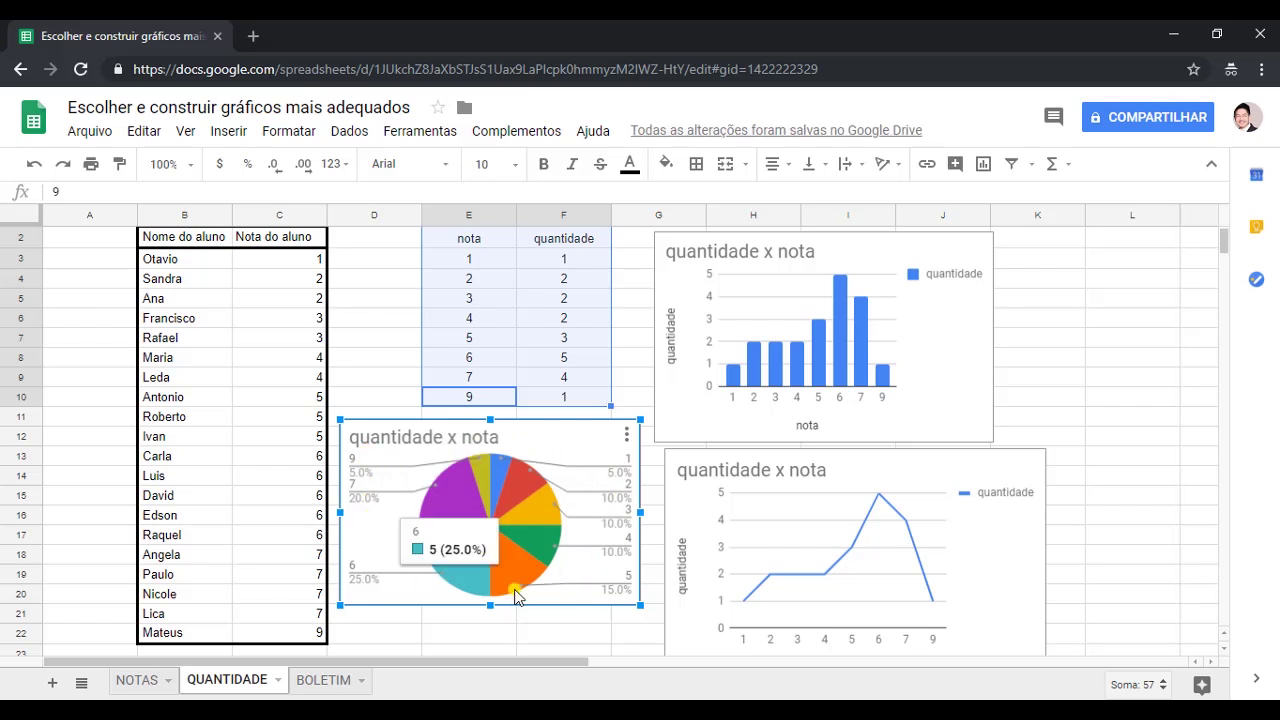
mouse_move(515, 595)
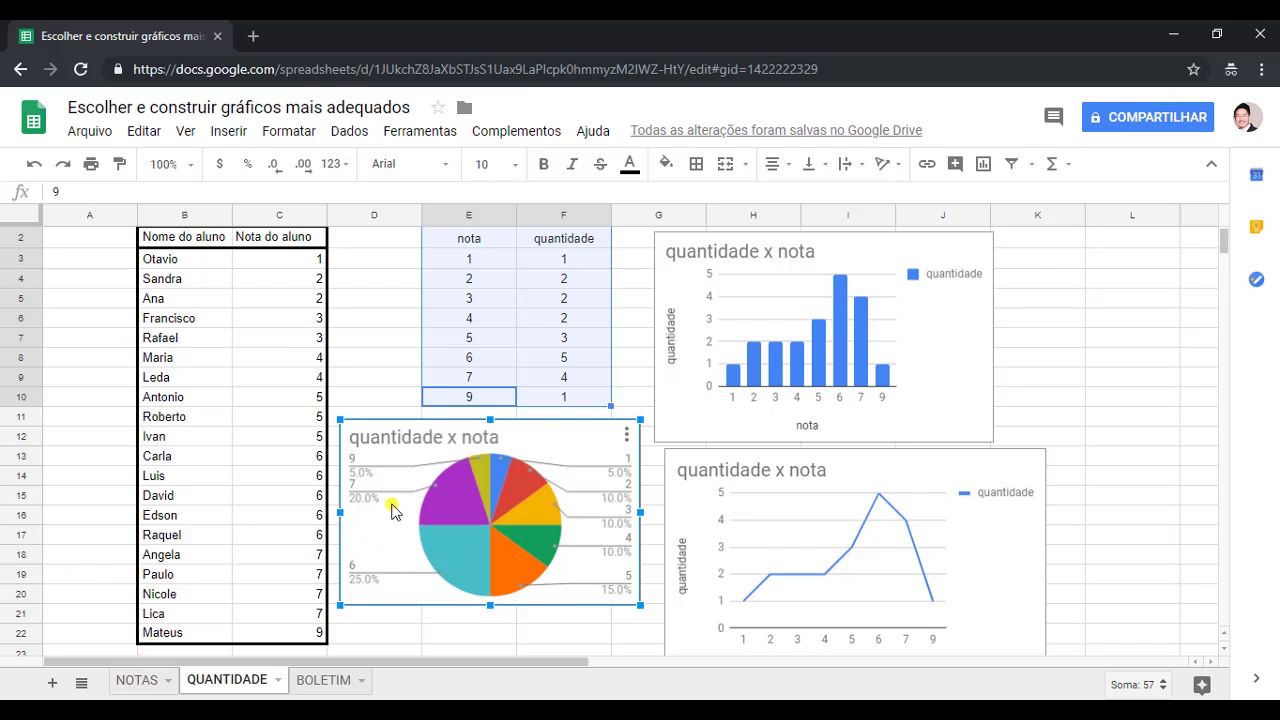
mouse_move(437, 555)
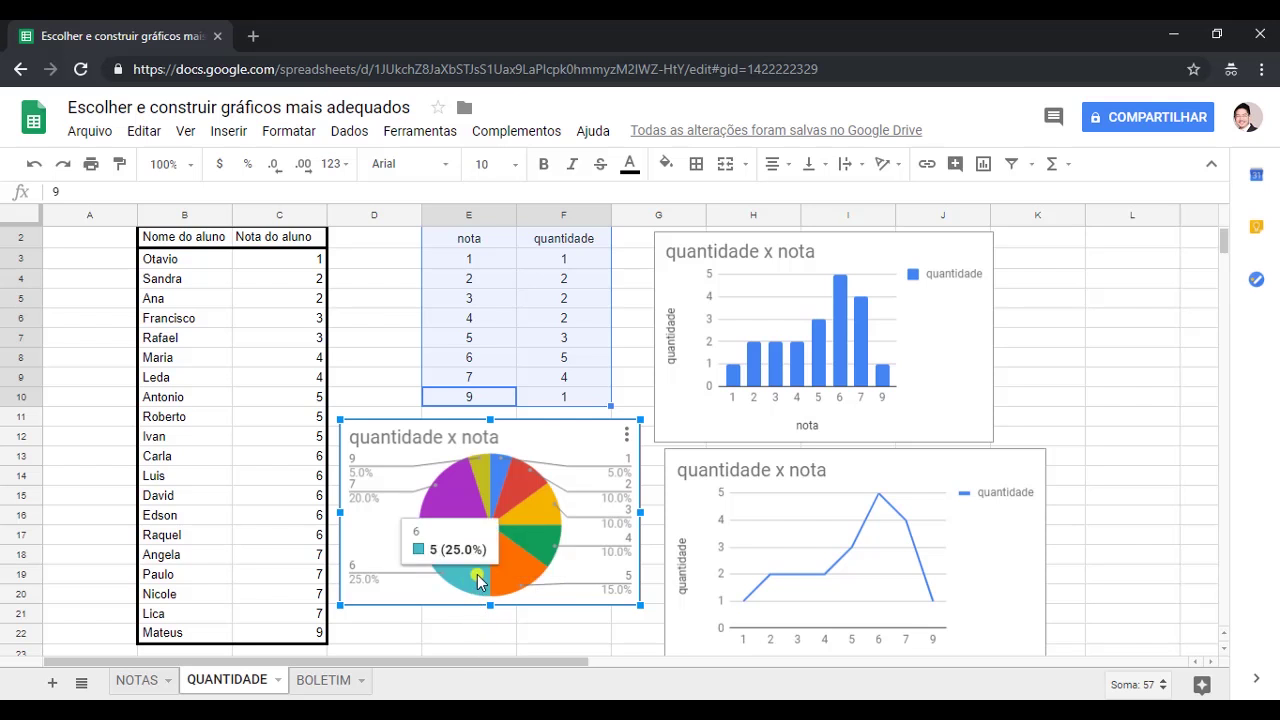
- Examine the student counts and percentages of the pie slices for grades 6, 5 and 7, and close the chart editor
double_click(478, 581)
click(442, 584)
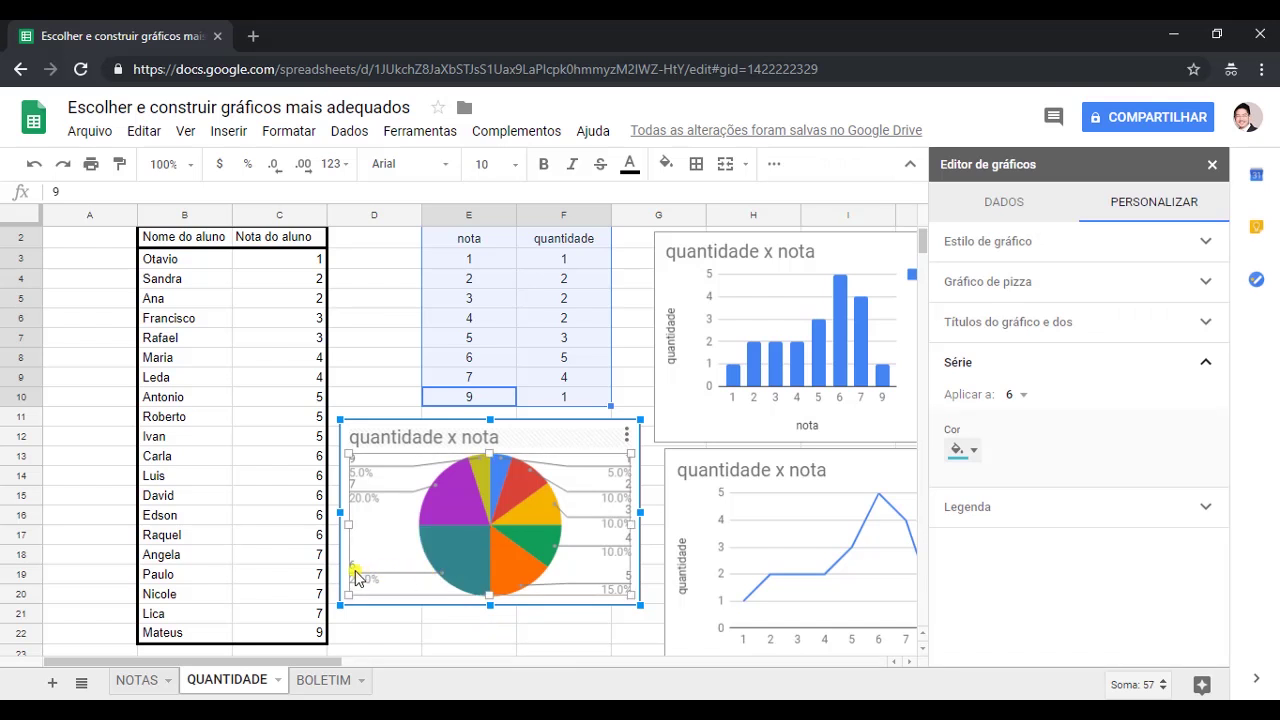
mouse_move(463, 570)
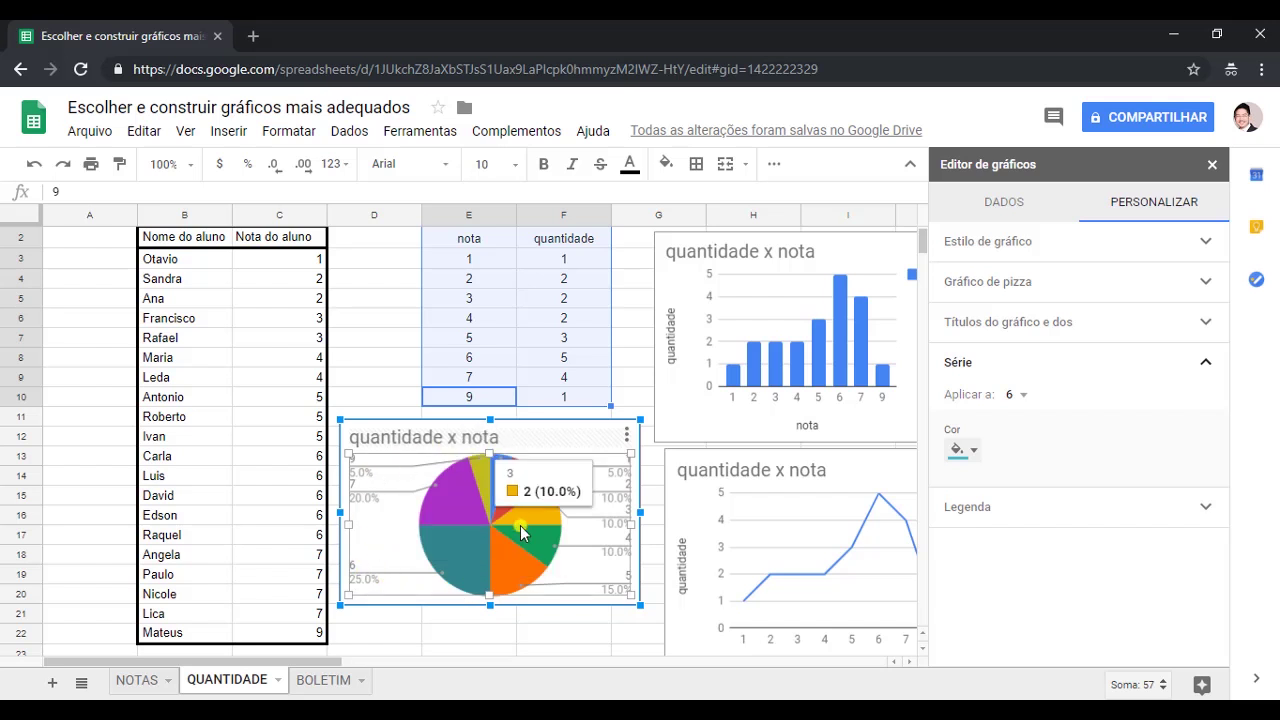
mouse_move(513, 573)
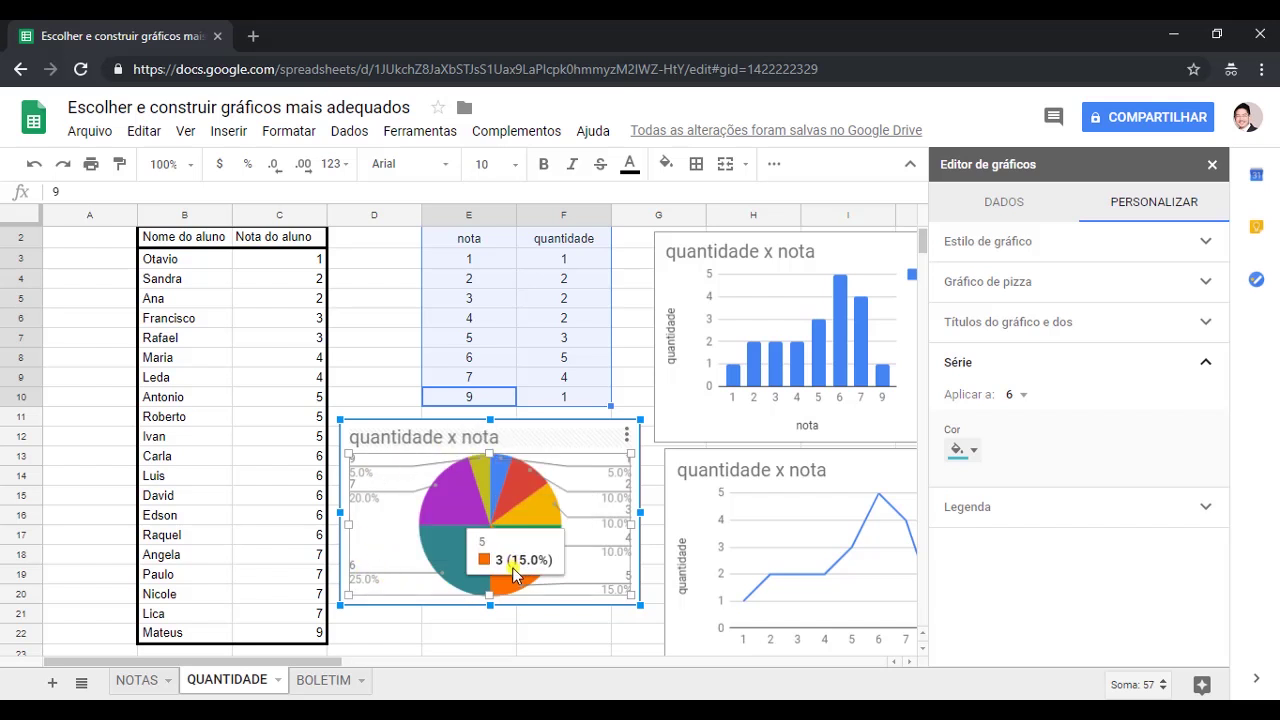
click(457, 515)
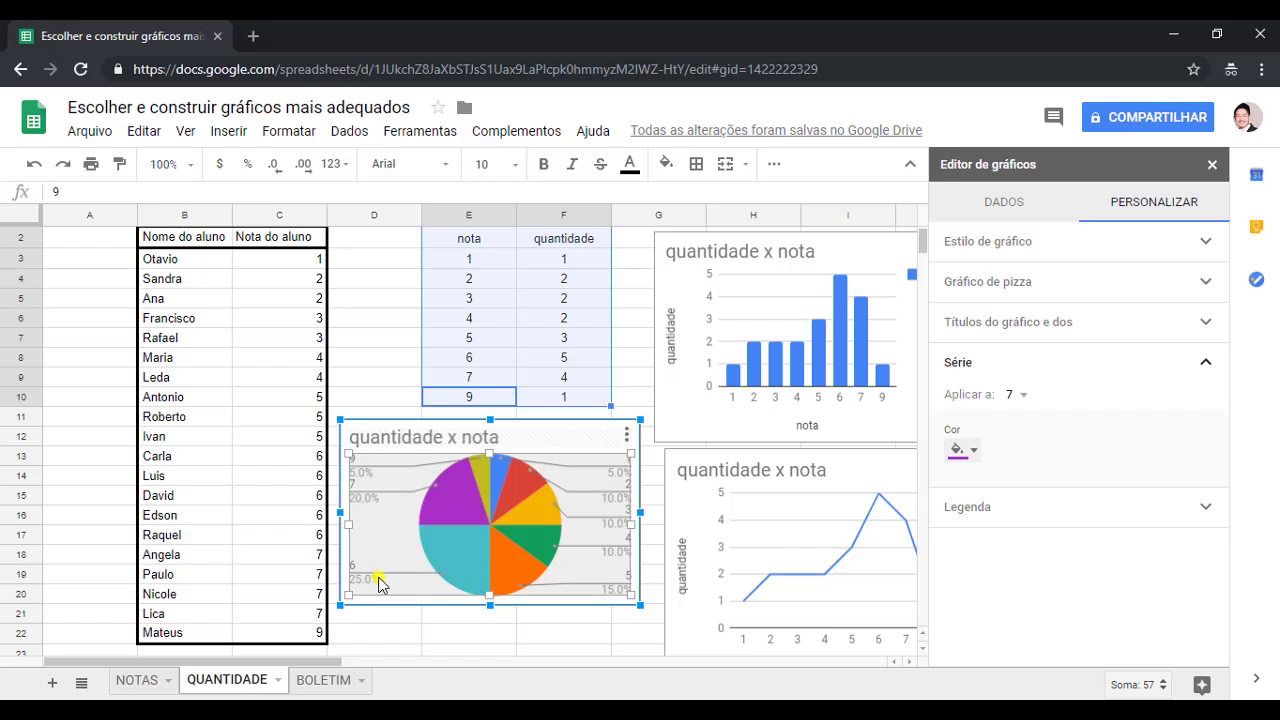
mouse_move(481, 558)
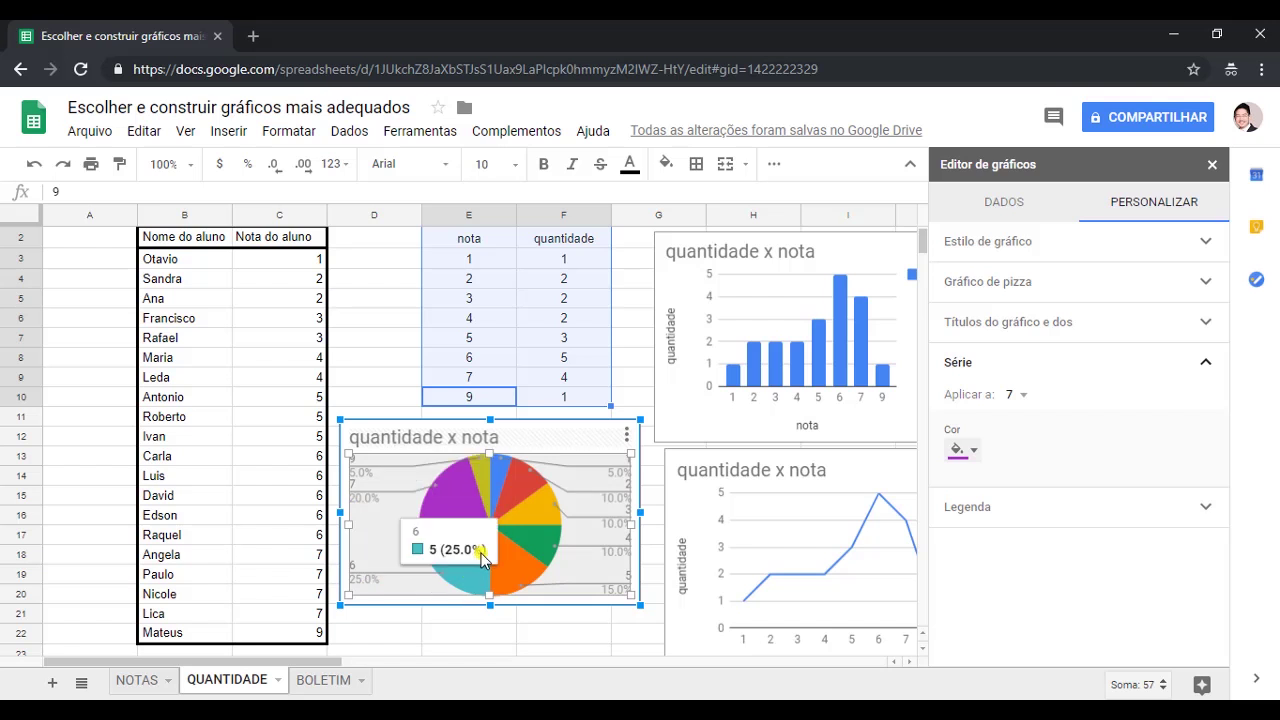
mouse_move(474, 522)
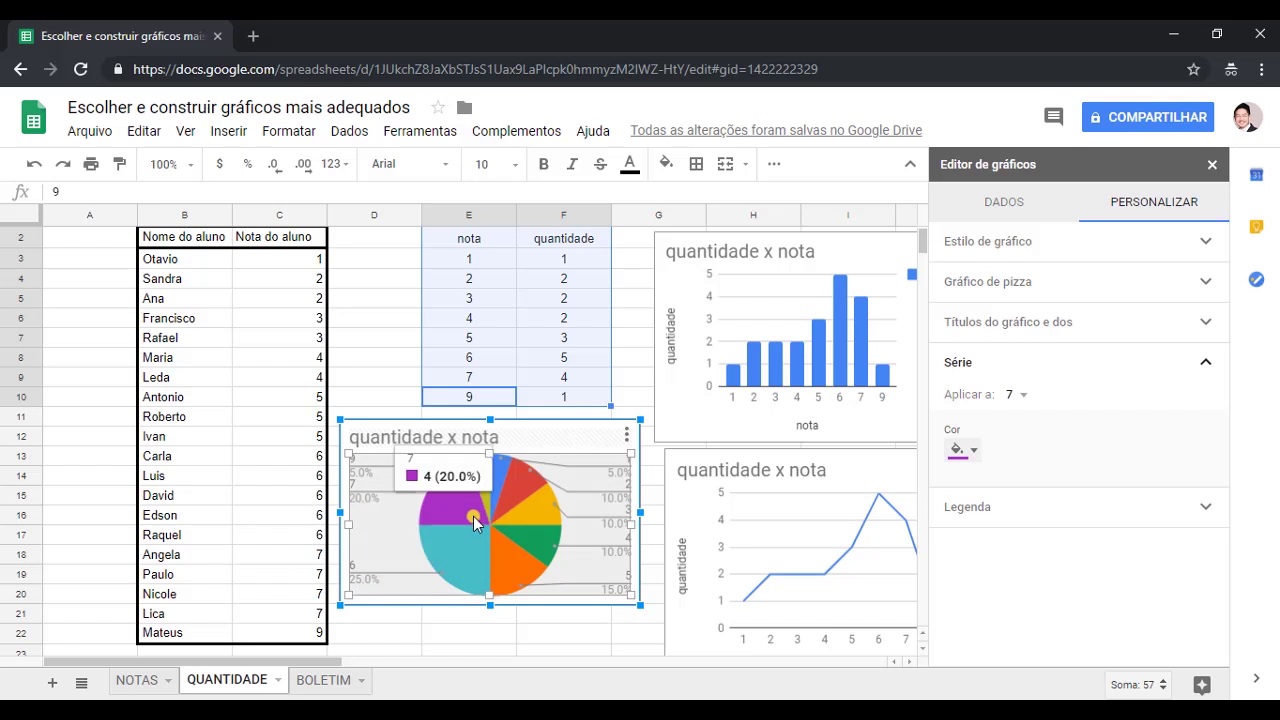
click(1213, 164)
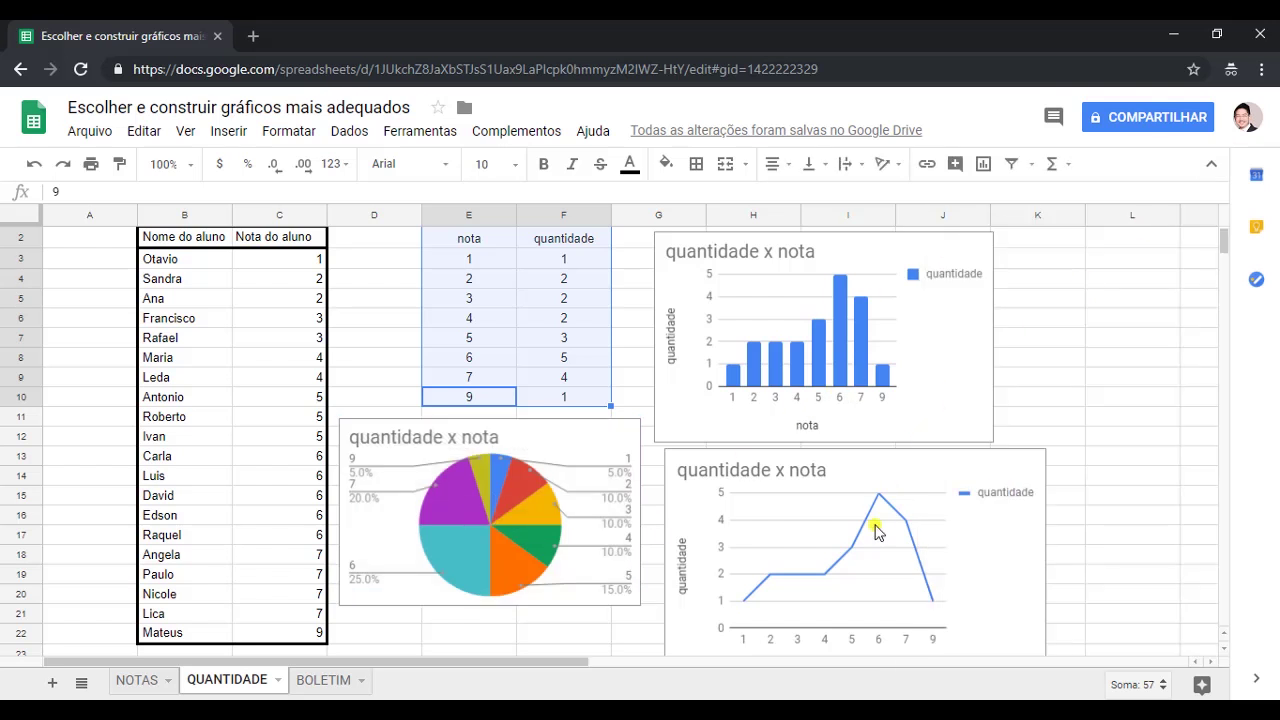
- Shrink the line chart slightly and move it up directly beneath the column chart
click(688, 607)
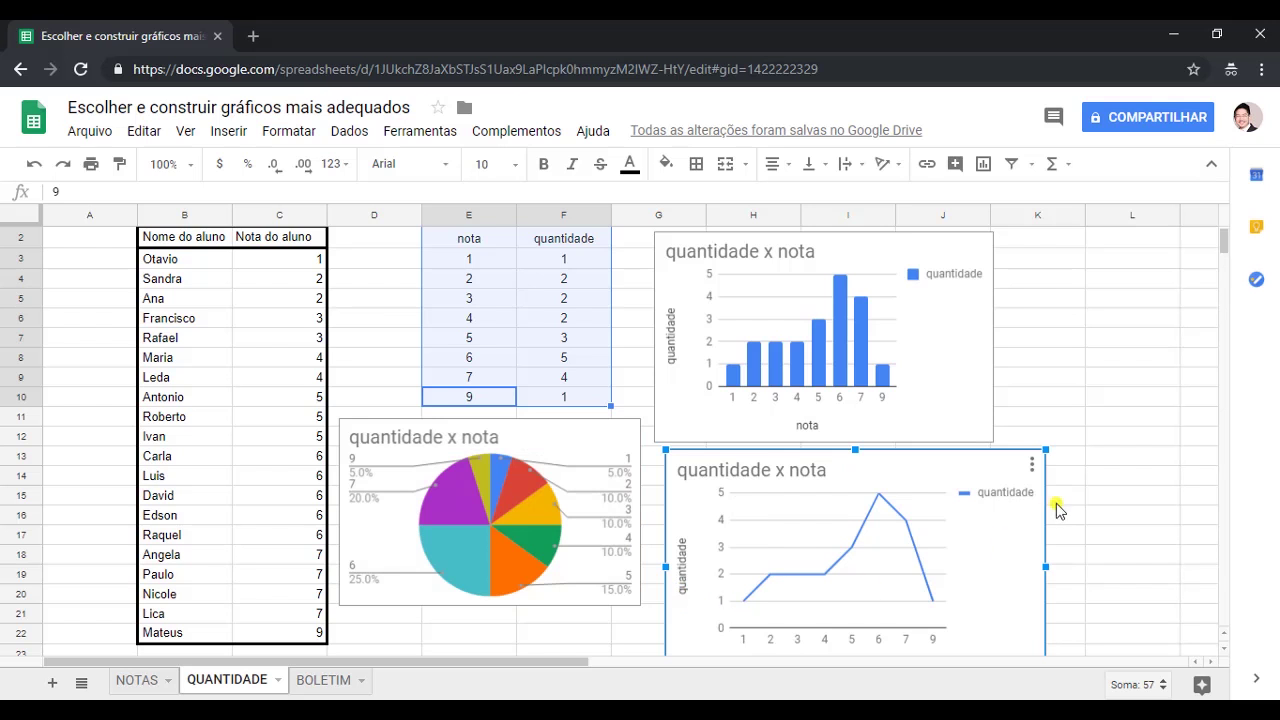
drag(1047, 449, 1015, 461)
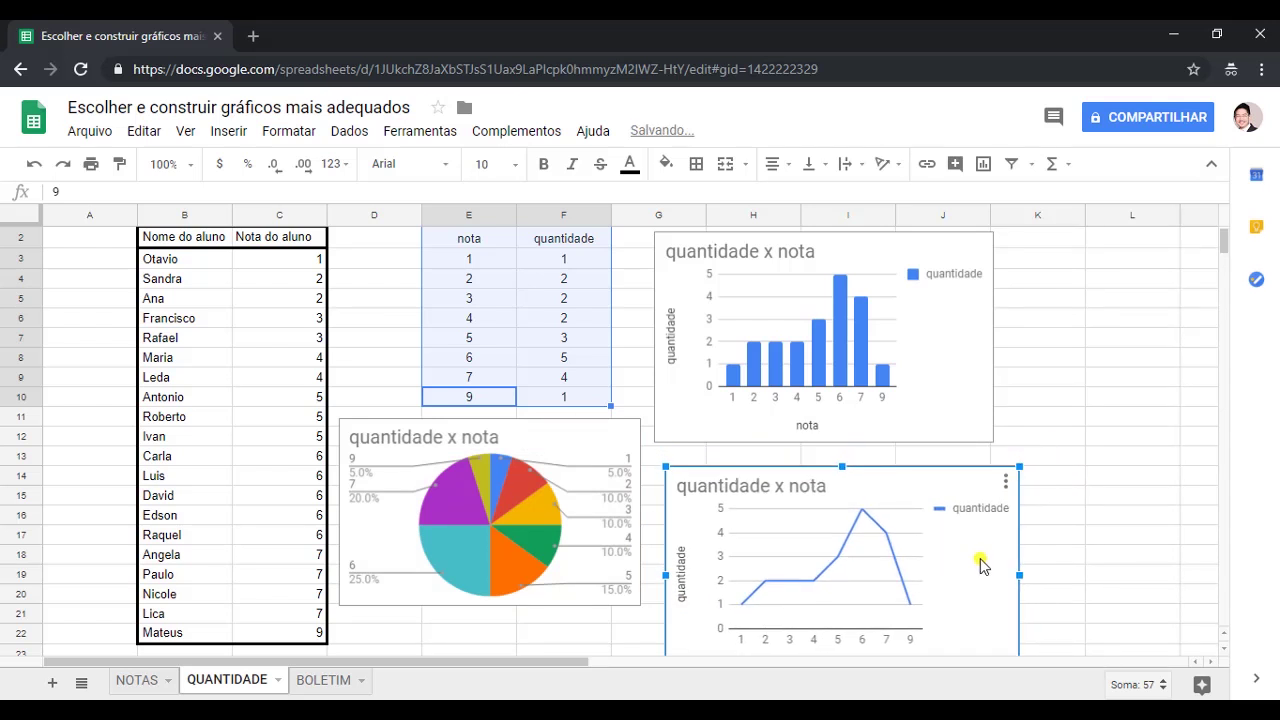
drag(983, 563, 971, 537)
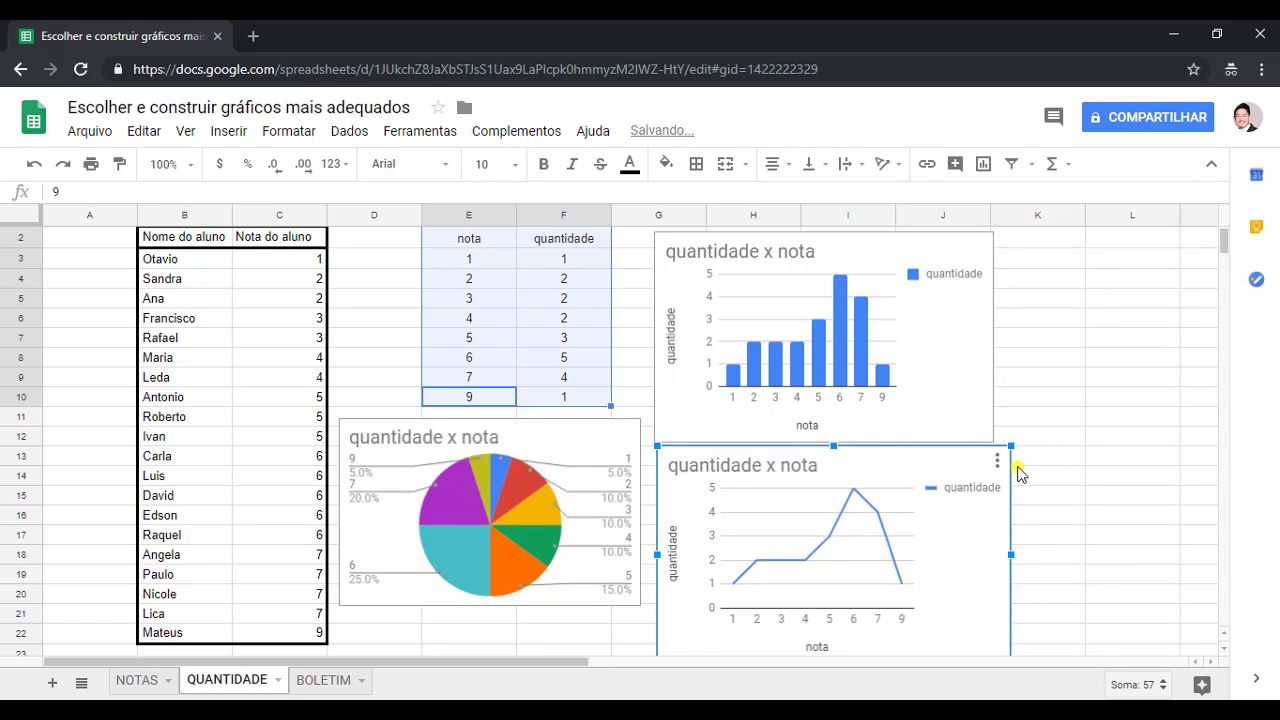
- Shrink the quantidade line chart further so it fits within the width of the column chart above it
drag(1011, 445, 984, 470)
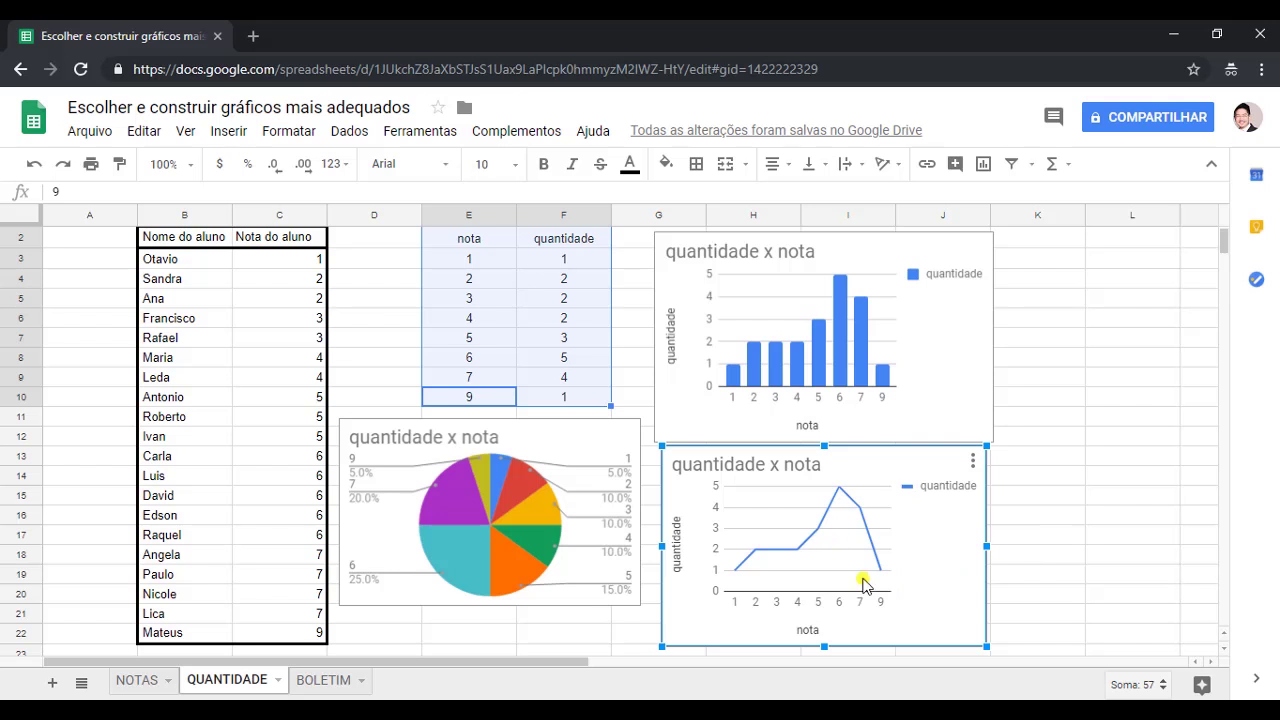
- In the BOLETIM sheet, insert a chart from the Matemática and Português grades for the four bimestres, range B28:F30
click(312, 682)
drag(200, 296, 573, 337)
click(571, 356)
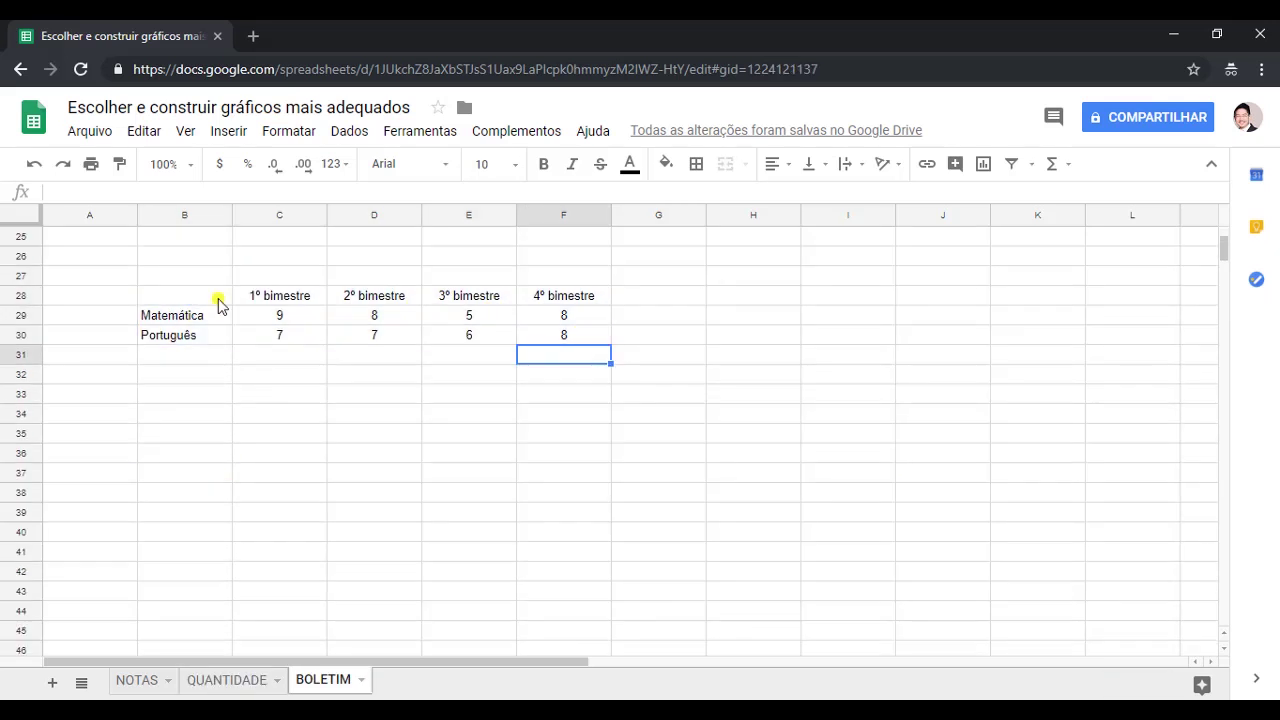
drag(218, 299, 584, 348)
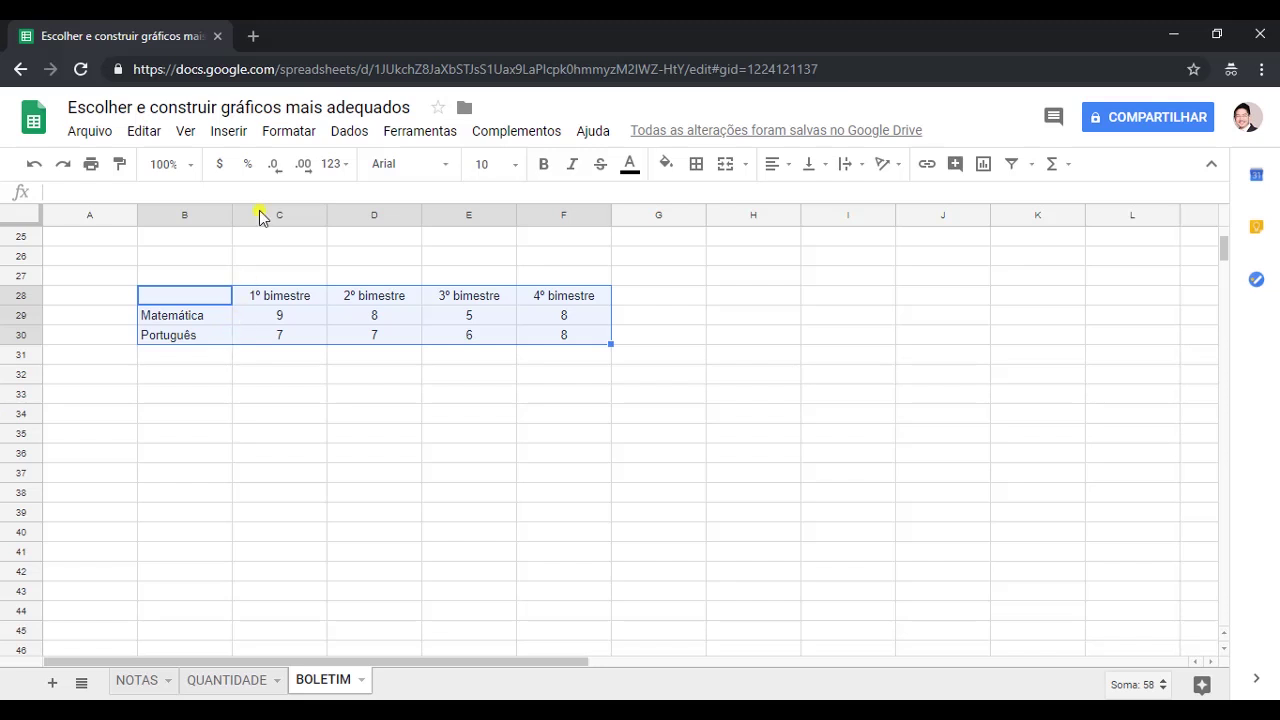
click(228, 131)
click(301, 358)
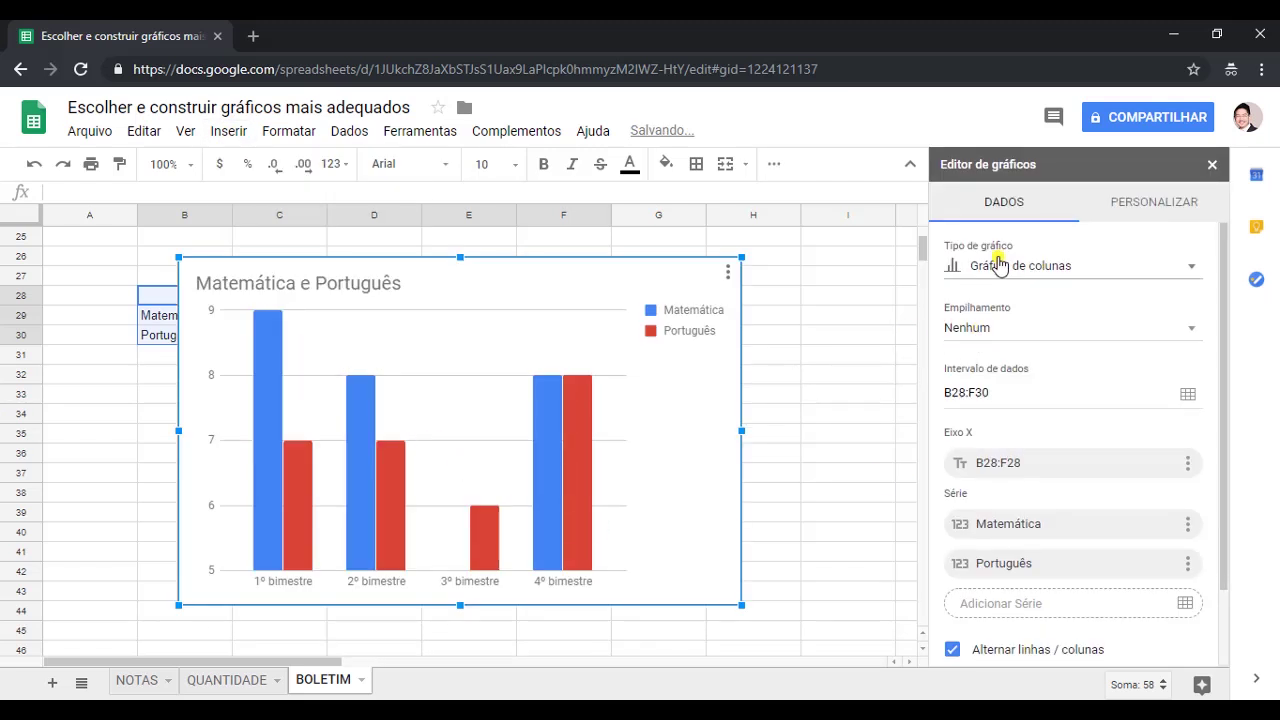
- Change the Matemática e Português chart to a line chart and close the chart editor
click(999, 265)
scroll(1022, 452, down, 1)
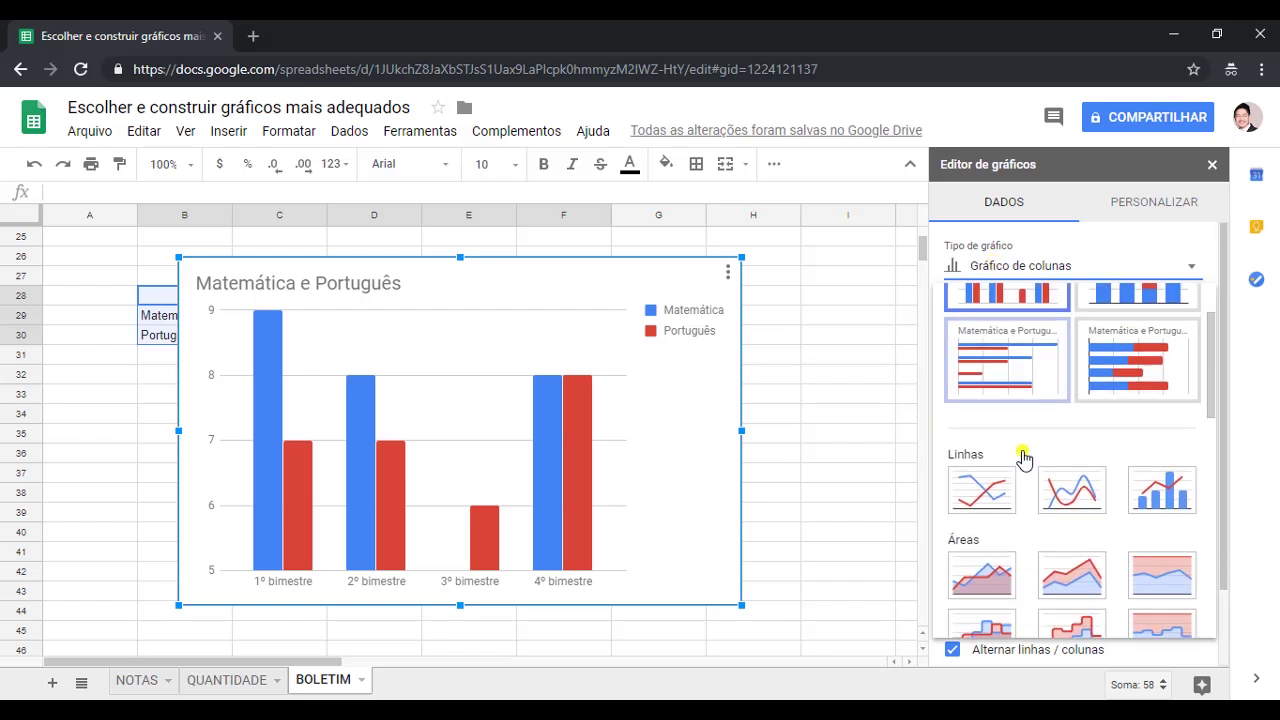
click(992, 494)
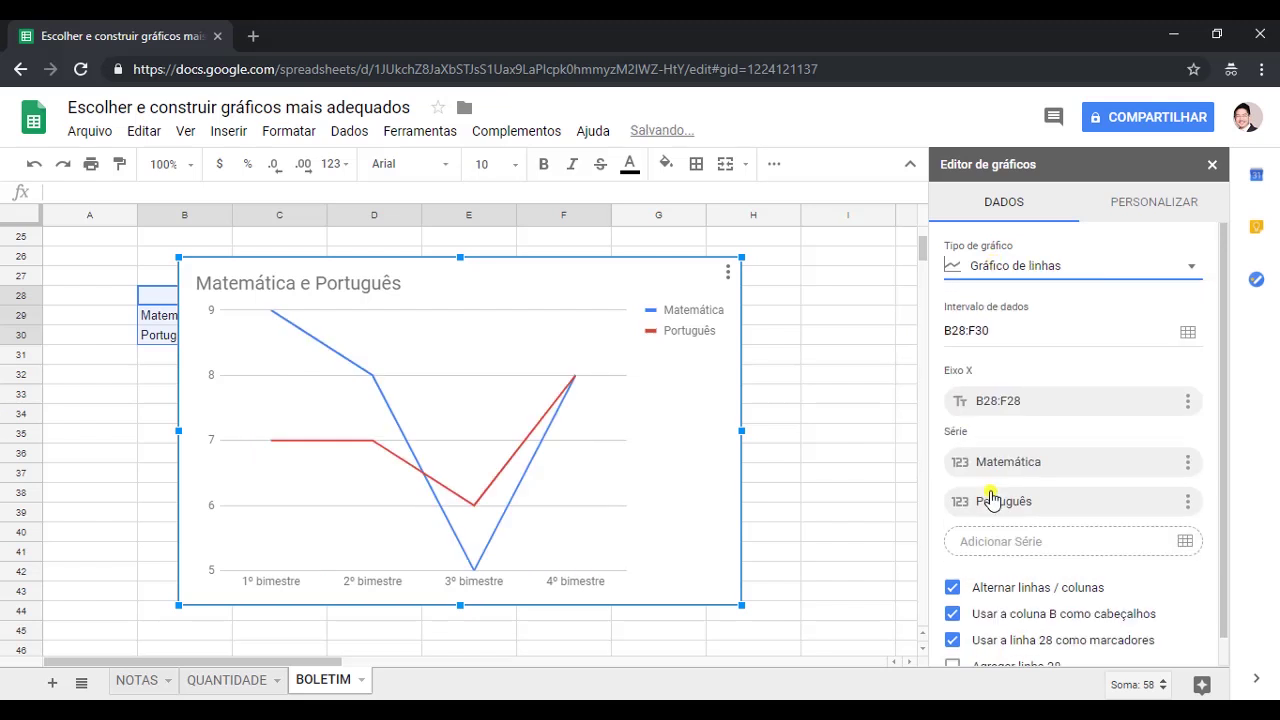
click(803, 438)
- Shrink the Matemática e Português line chart and place it beside the grades table, starting near column G
click(185, 290)
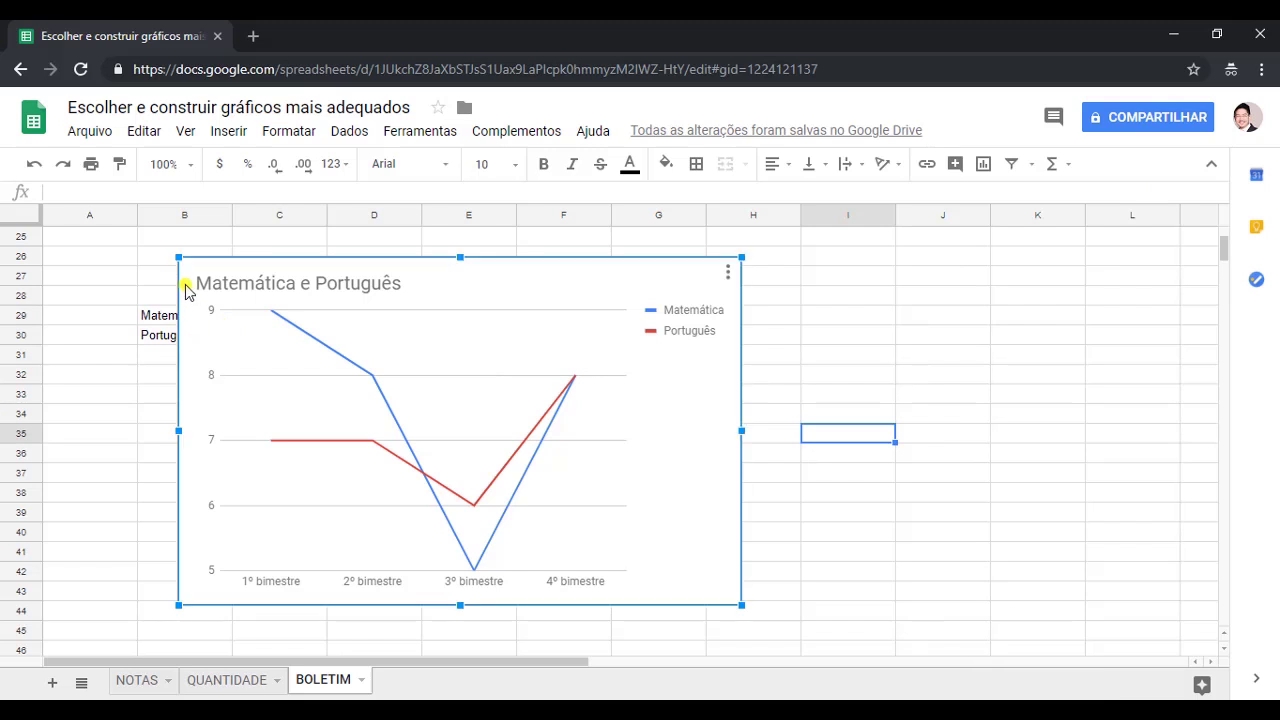
drag(178, 259, 297, 351)
drag(316, 416, 678, 372)
click(529, 436)
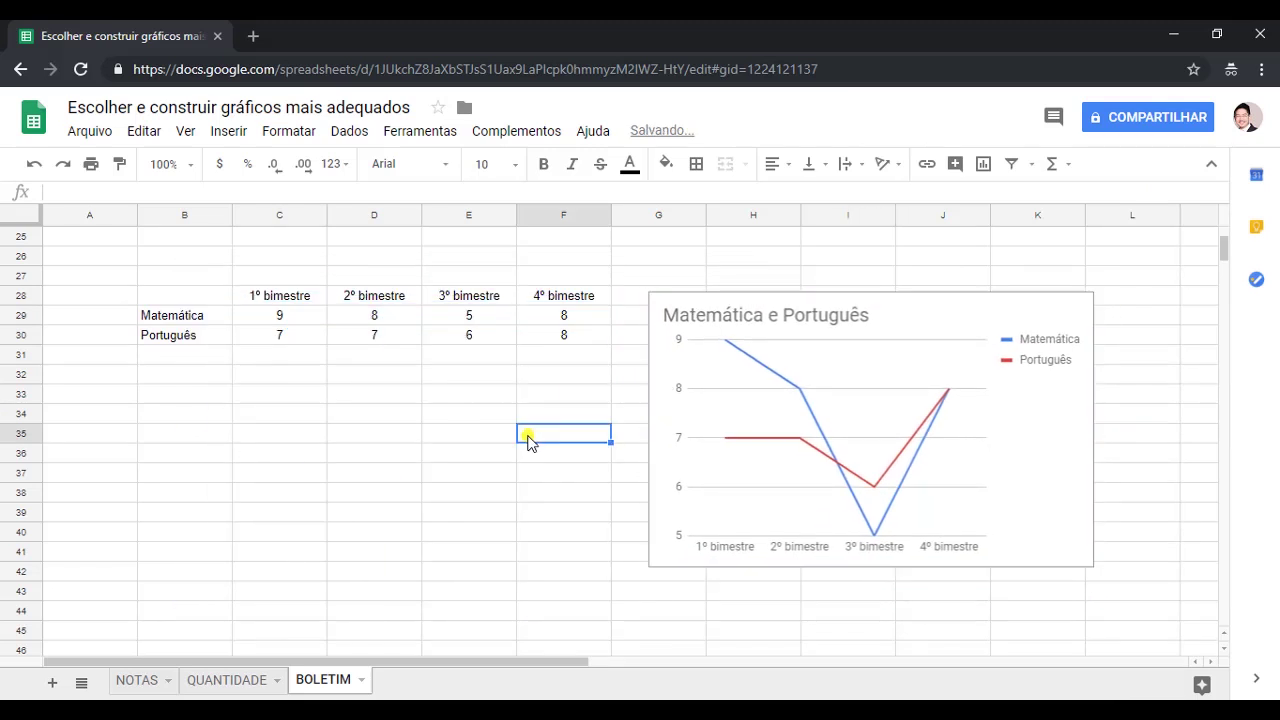
- Review the BOLETIM table's subjects, bimestre headings and the grades in each row against the line chart
click(203, 318)
click(205, 335)
click(262, 298)
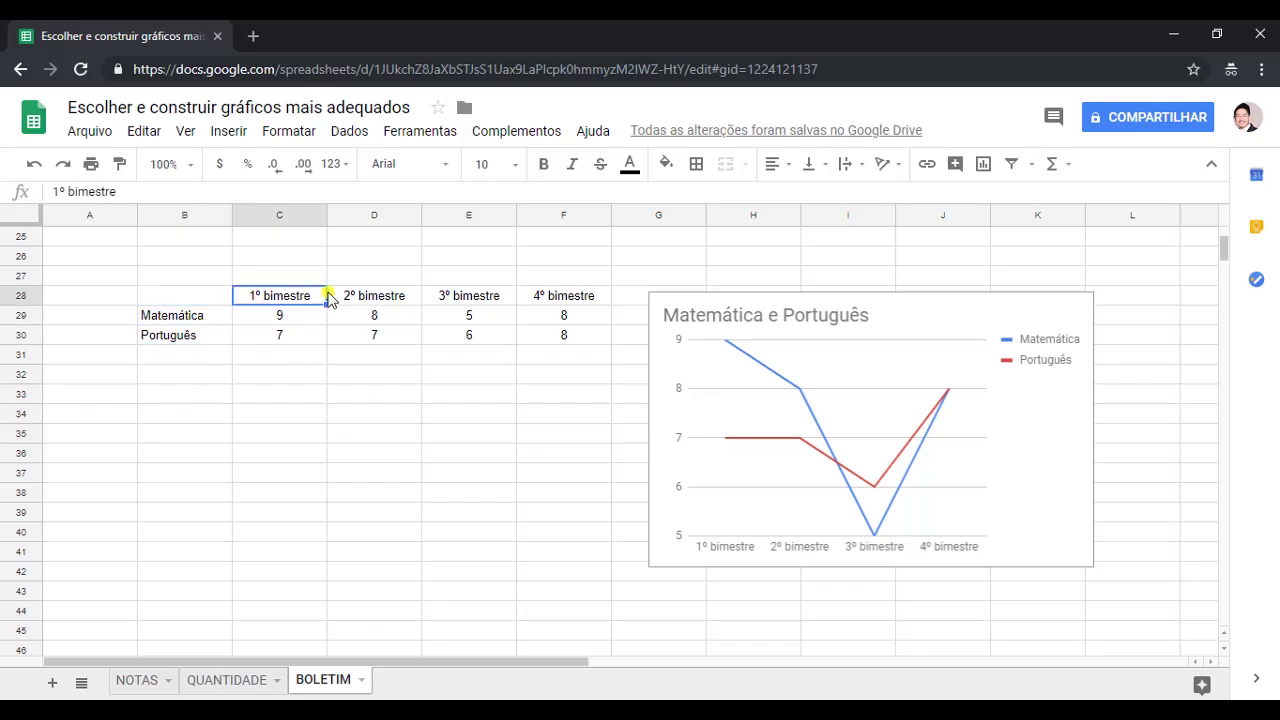
click(345, 297)
click(452, 304)
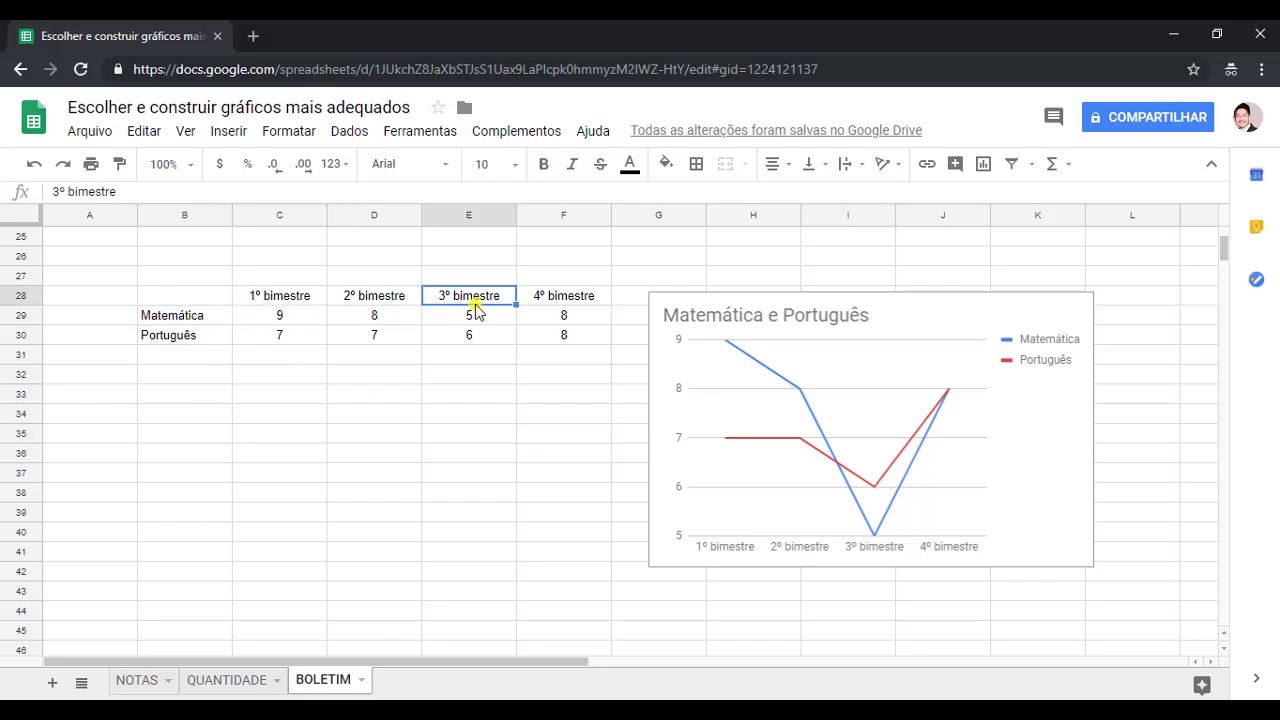
click(300, 316)
drag(294, 340, 560, 321)
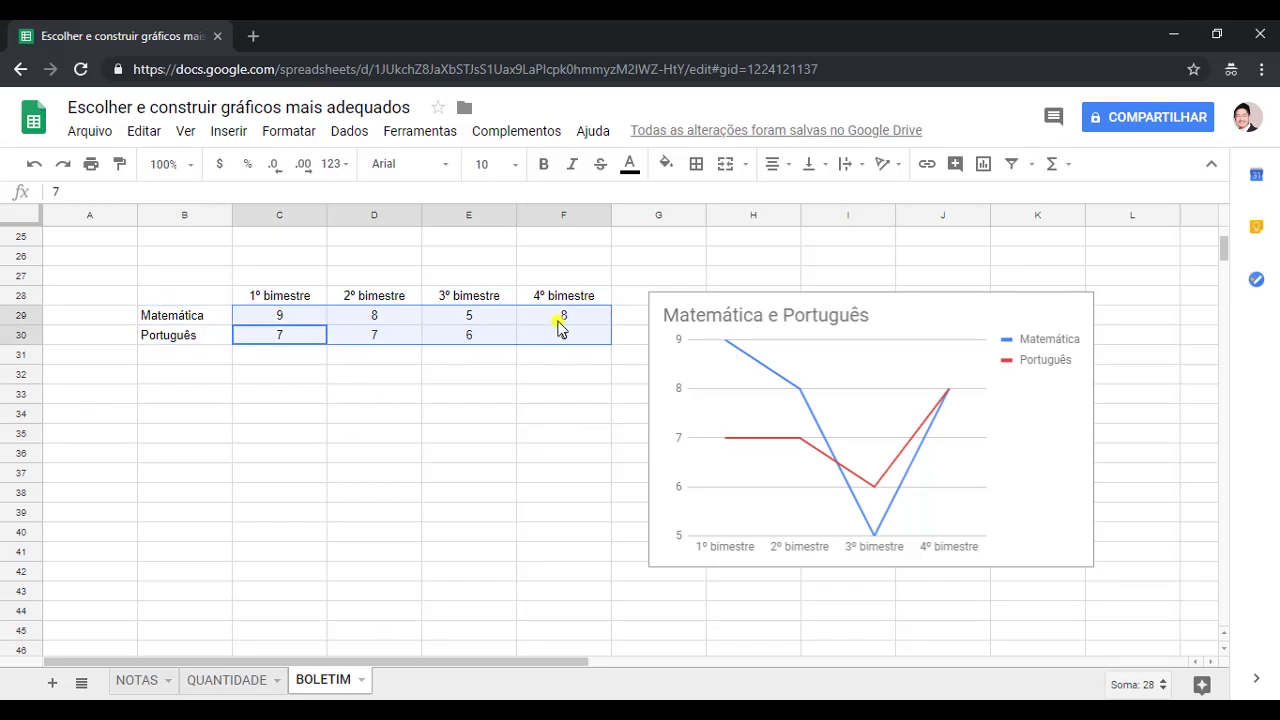
click(560, 374)
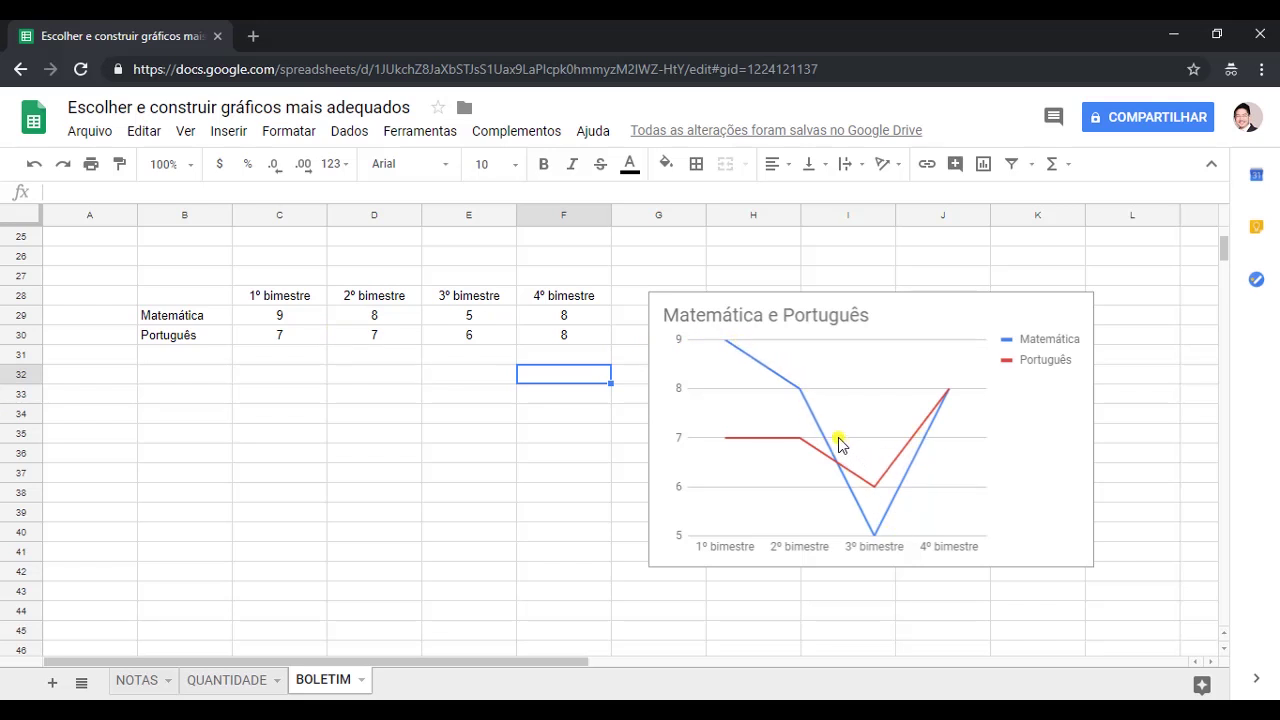
- Examine how the Matemática and Português lines change from the 1º to the 4º bimestre, particularly at the 3º bimestre
click(728, 350)
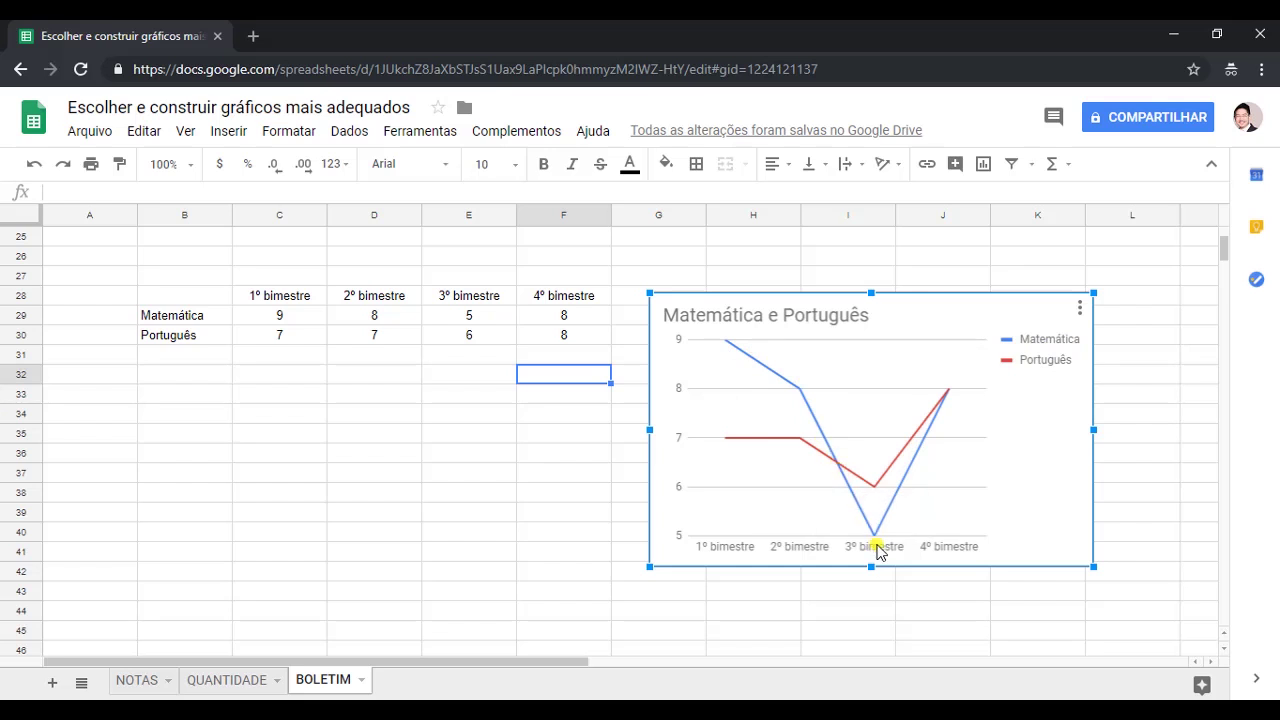
mouse_move(878, 541)
mouse_move(728, 446)
key(Escape)
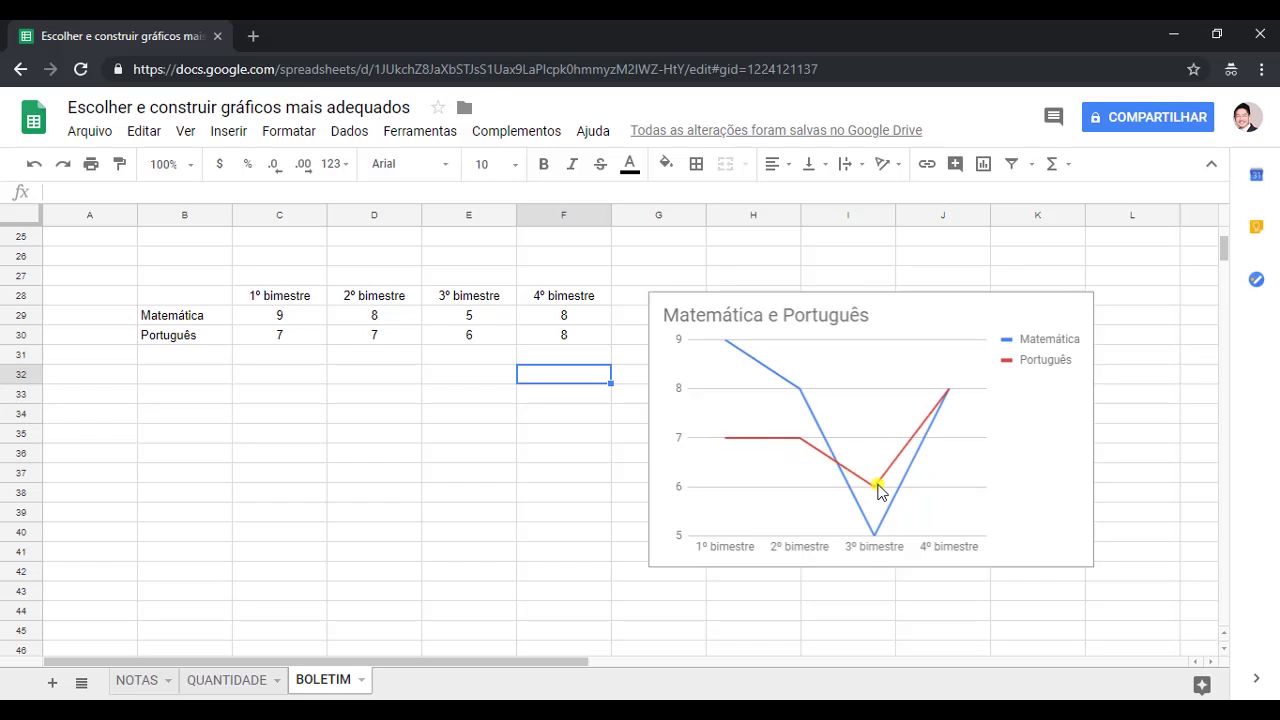